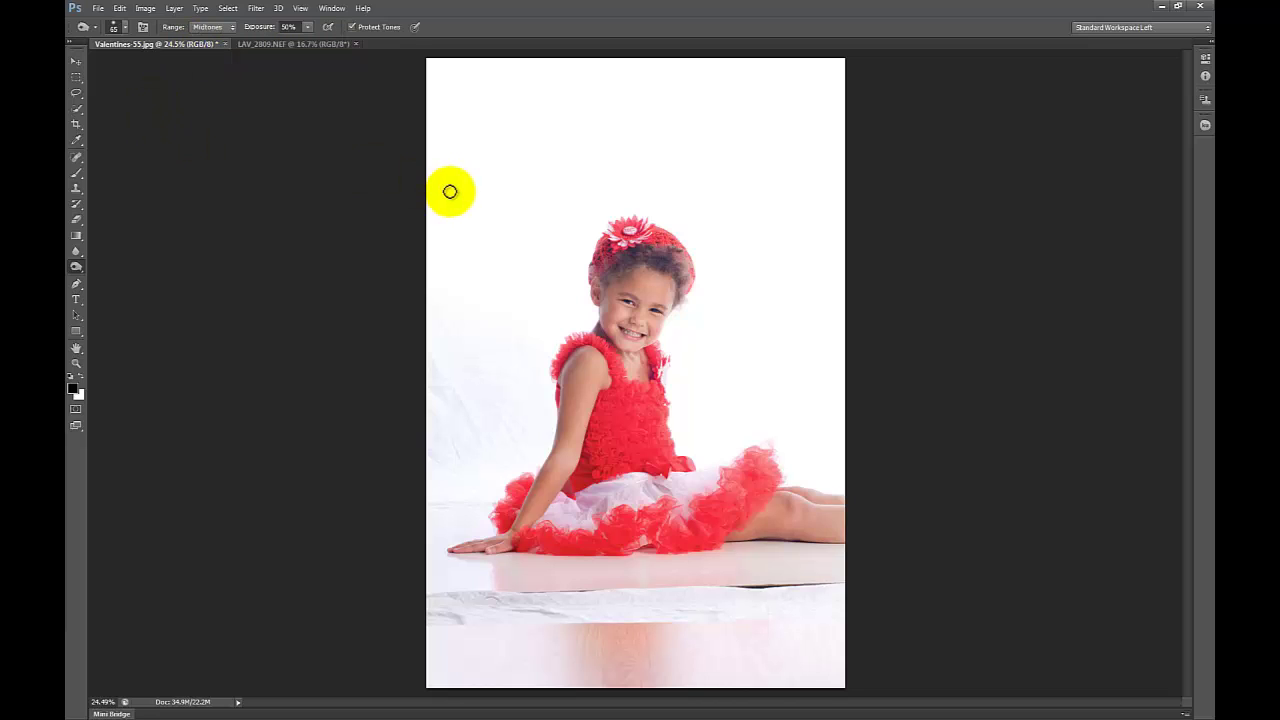
Step: Apply an Unsharp Mask to the photo with an amount of 20% and a radius of 60 pixels
click(256, 8)
mouse_move(352, 226)
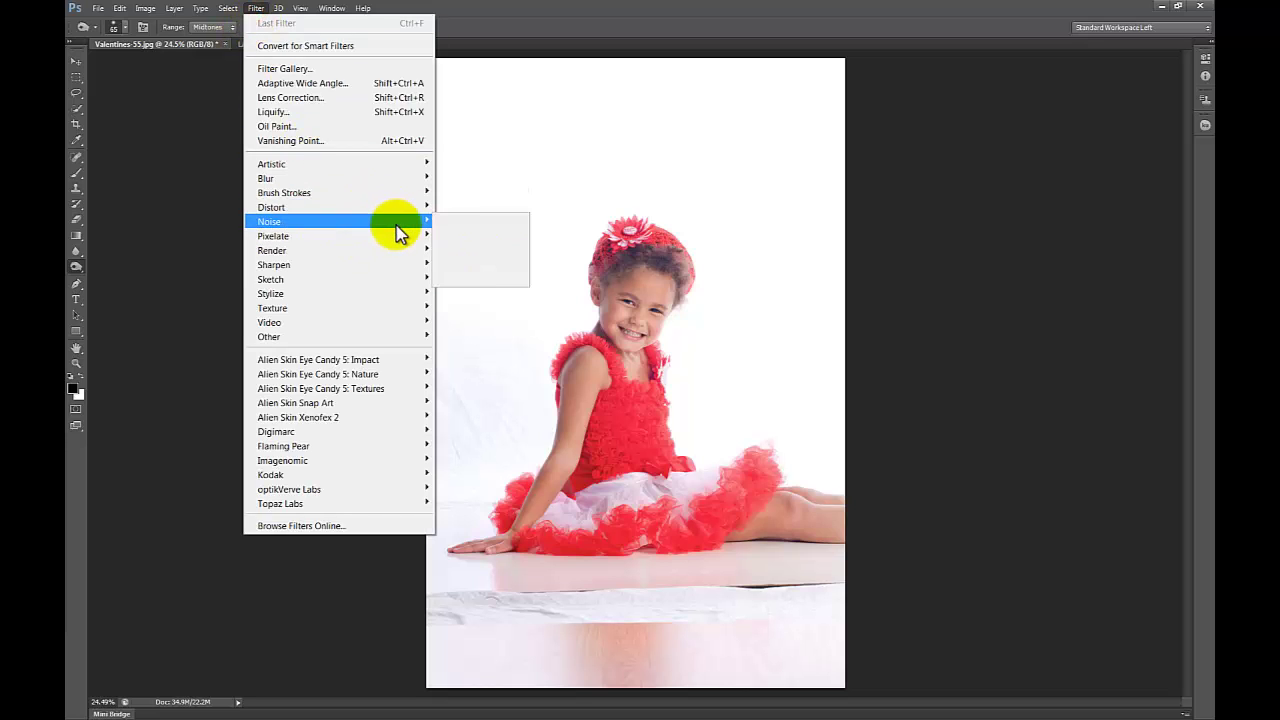
mouse_move(420, 264)
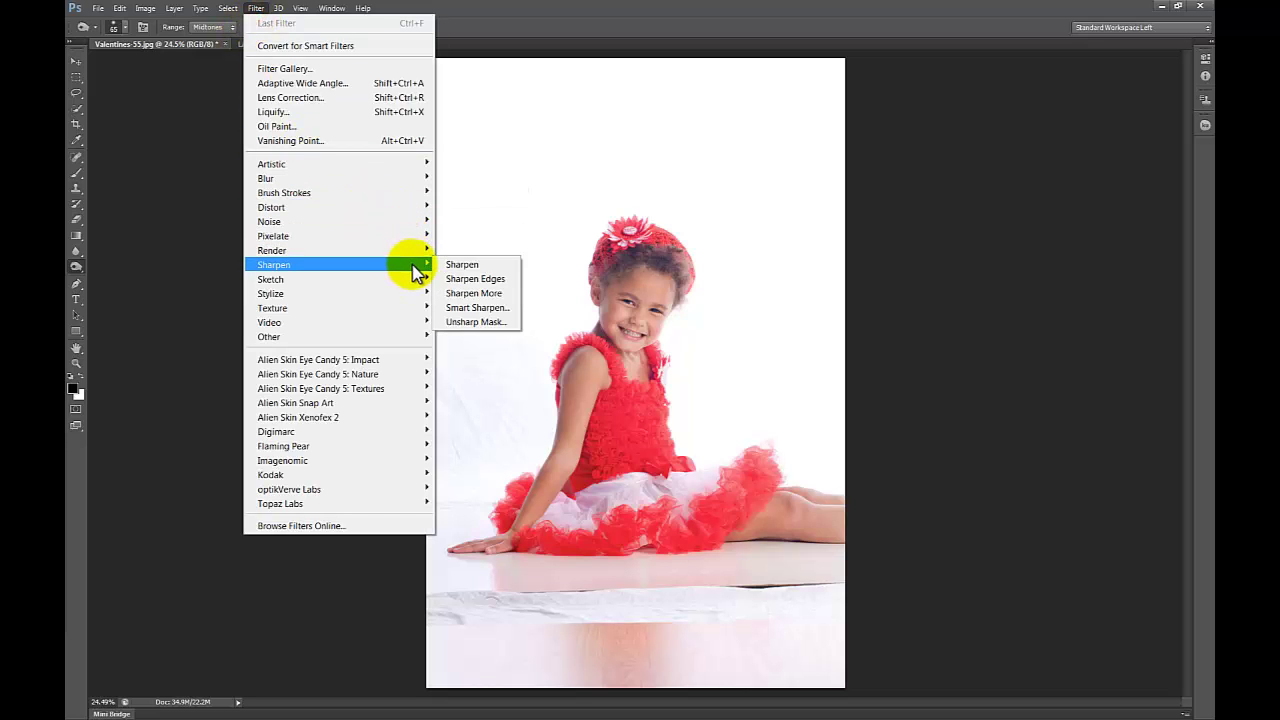
click(487, 321)
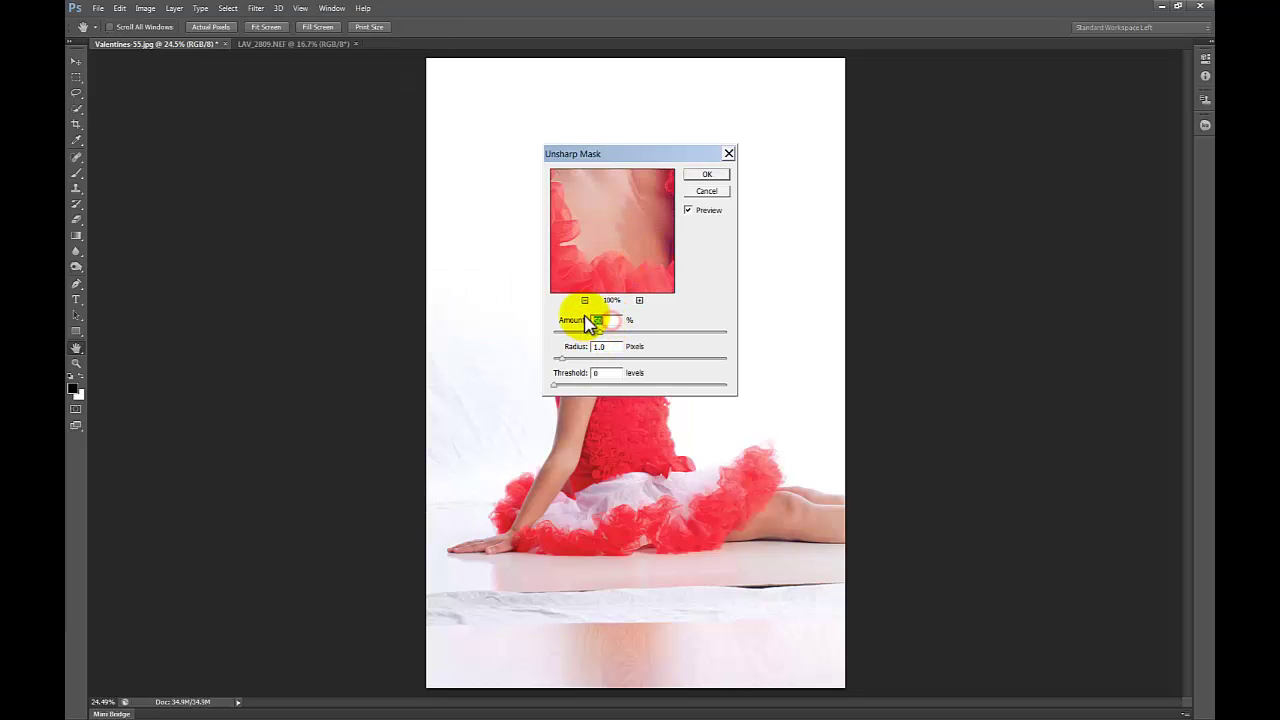
text(20)
click(604, 346)
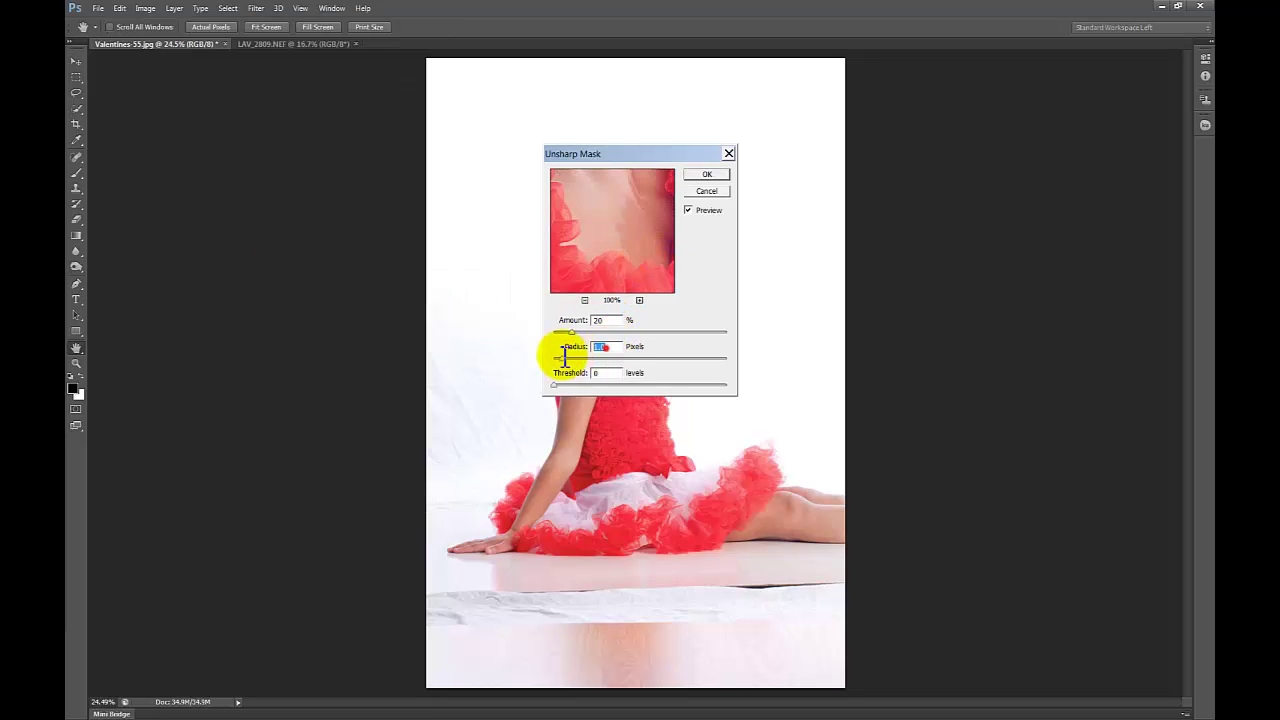
text(60)
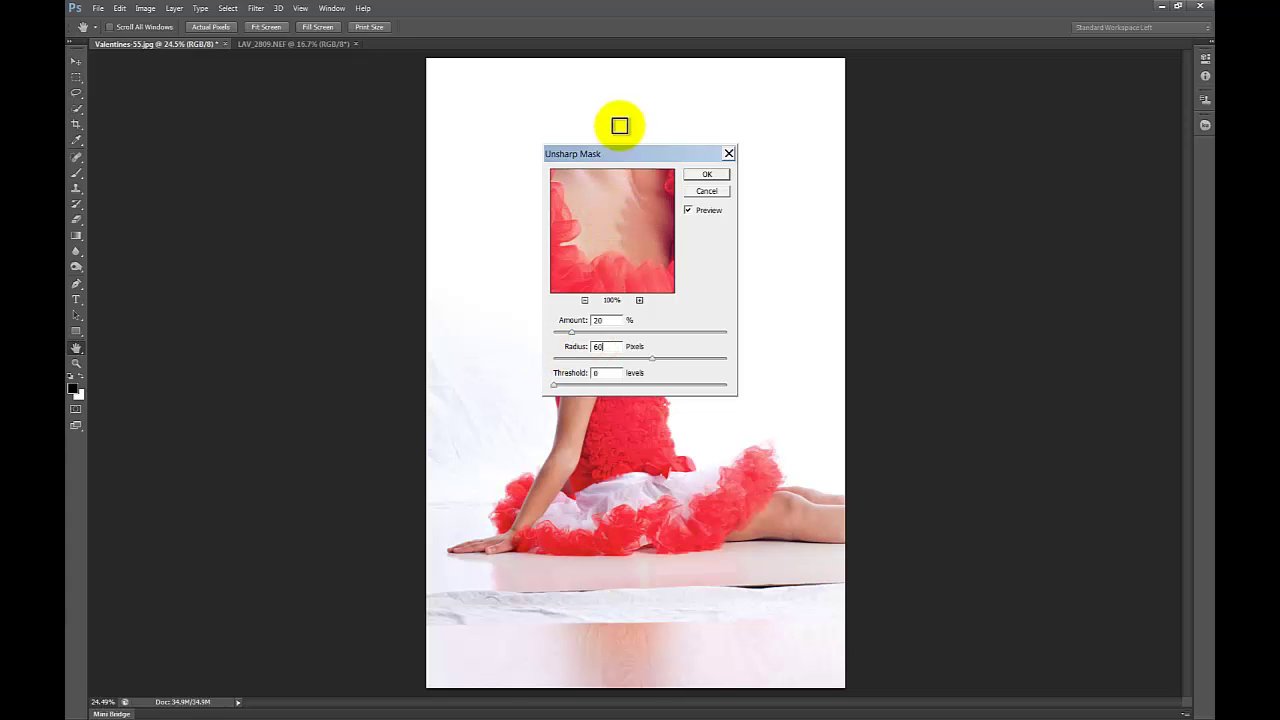
click(700, 174)
key(o)
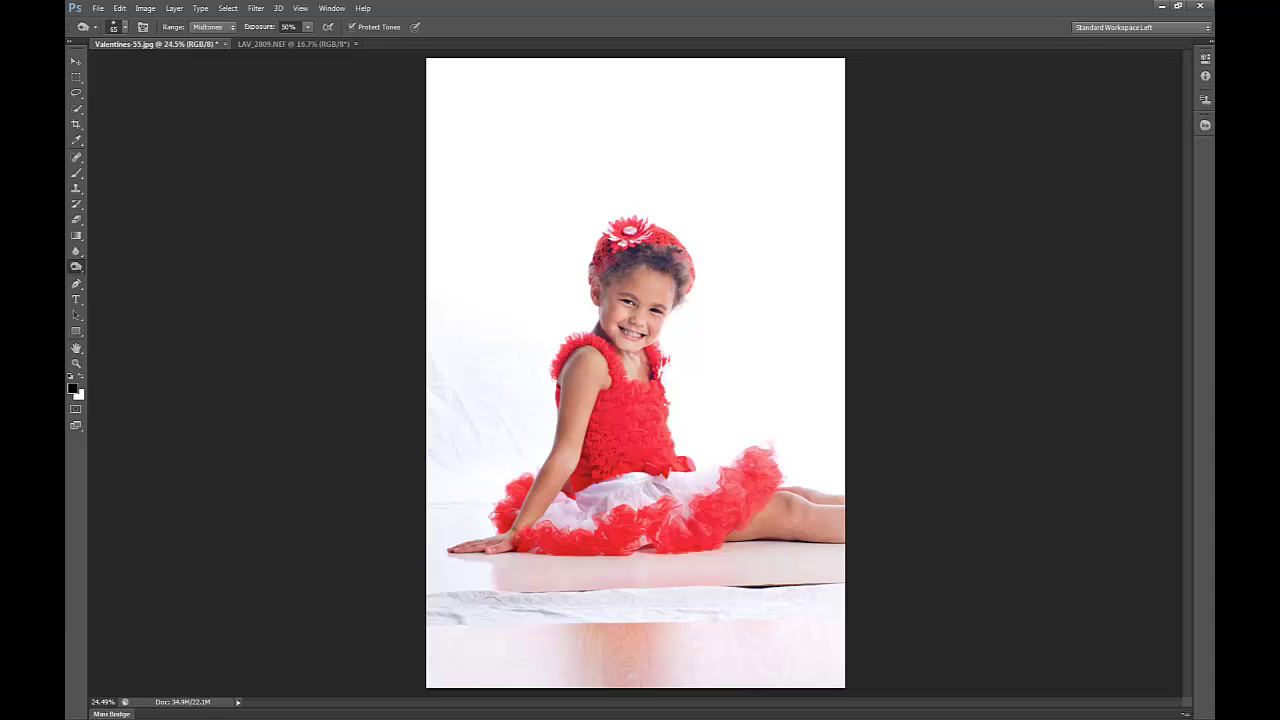
Step: Add a Levels adjustment layer above the photo and place its properties beside the image
drag(68, 168, 289, 182)
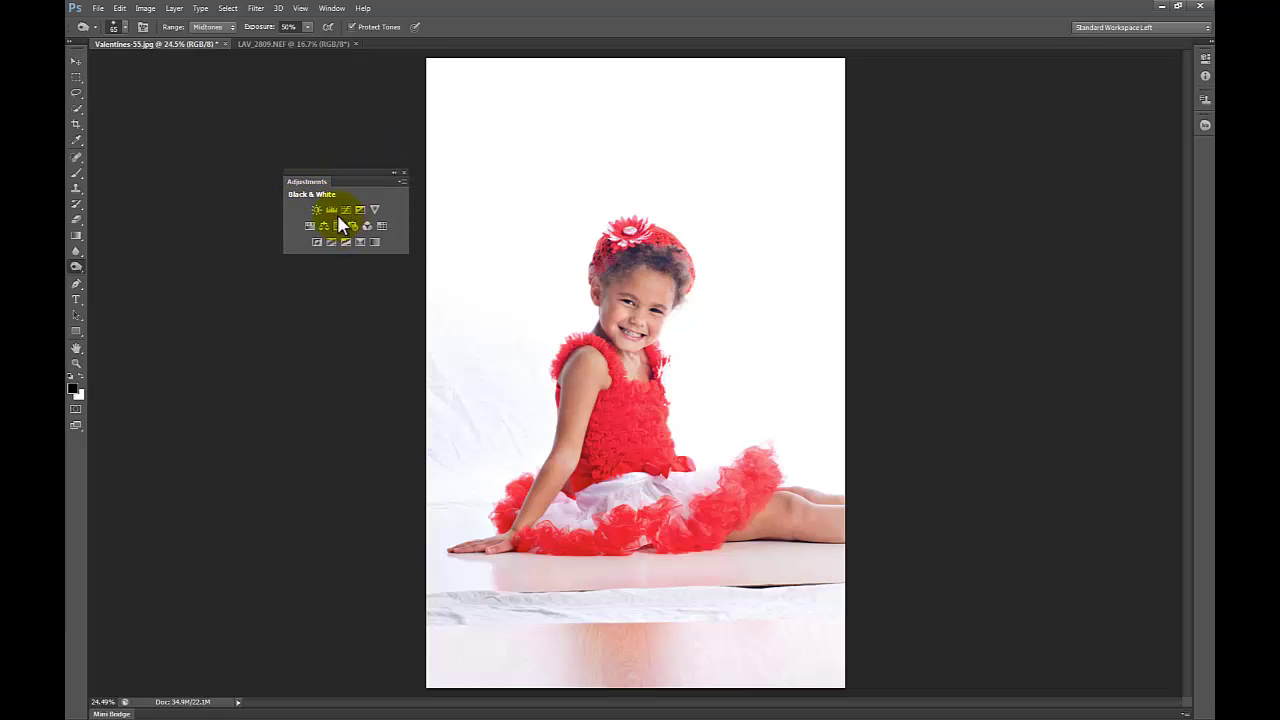
click(330, 212)
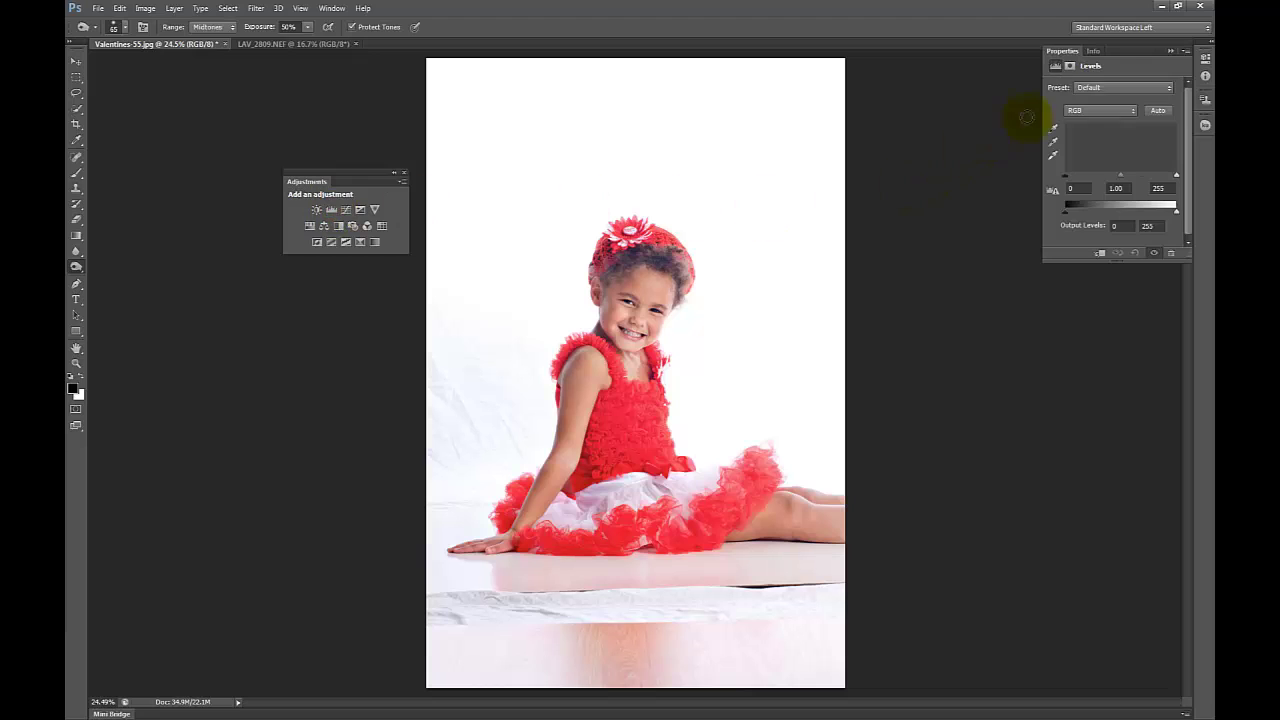
drag(1122, 50, 285, 282)
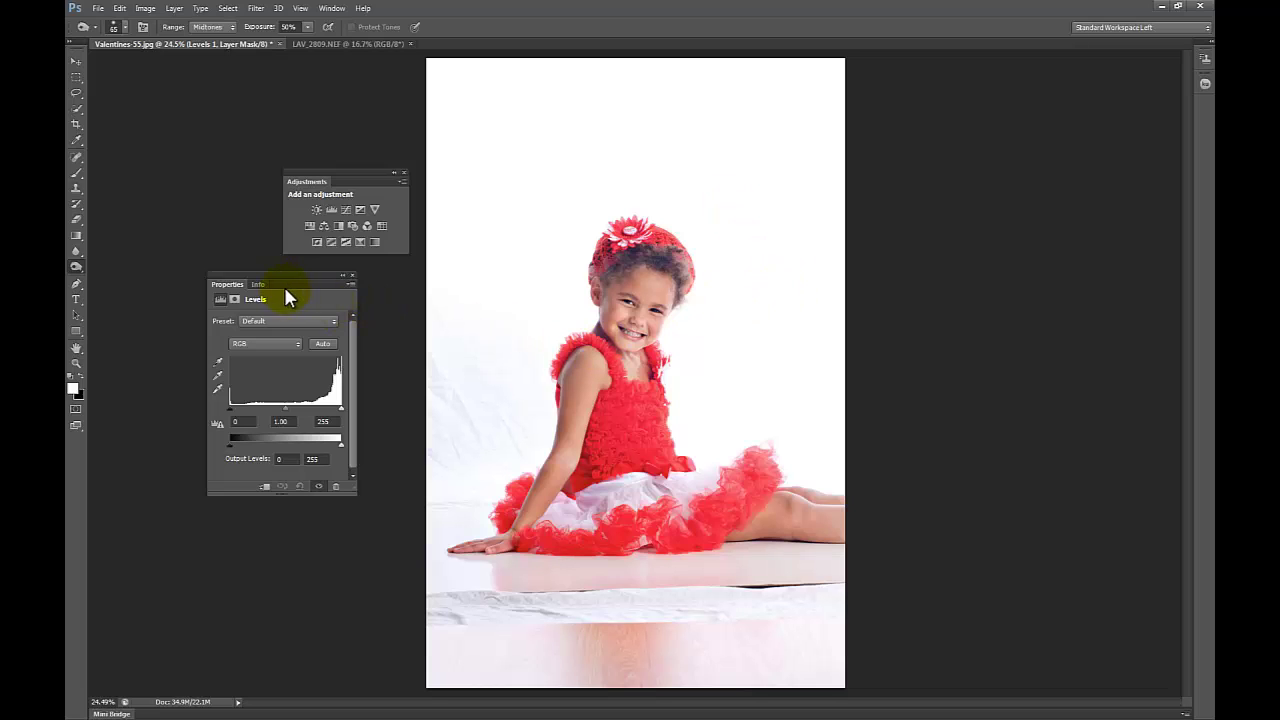
drag(294, 284, 317, 284)
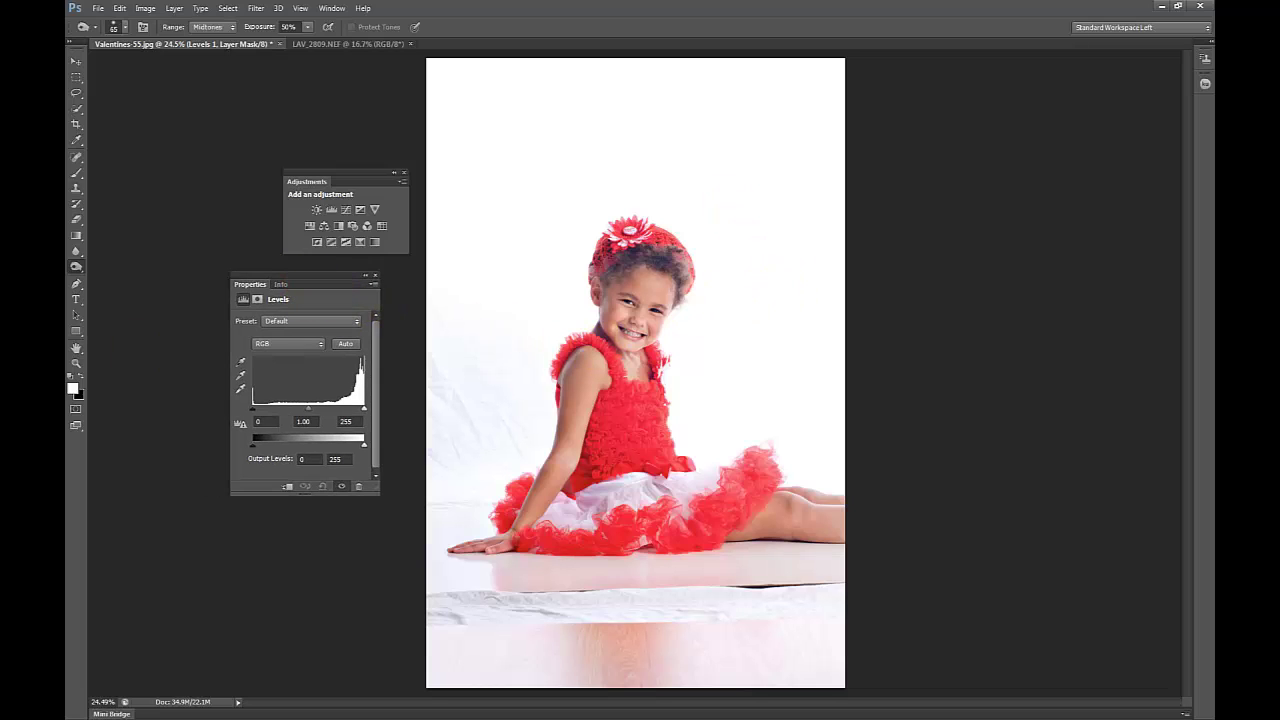
key(F7)
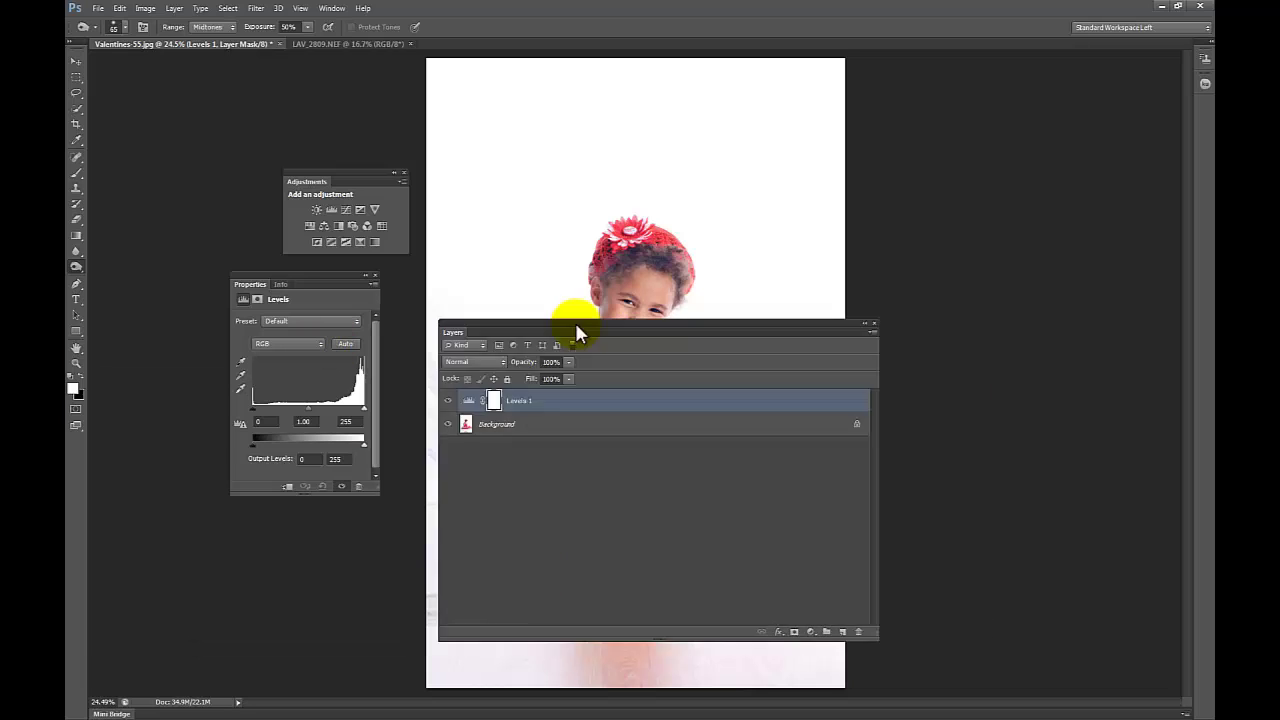
drag(575, 324, 815, 195)
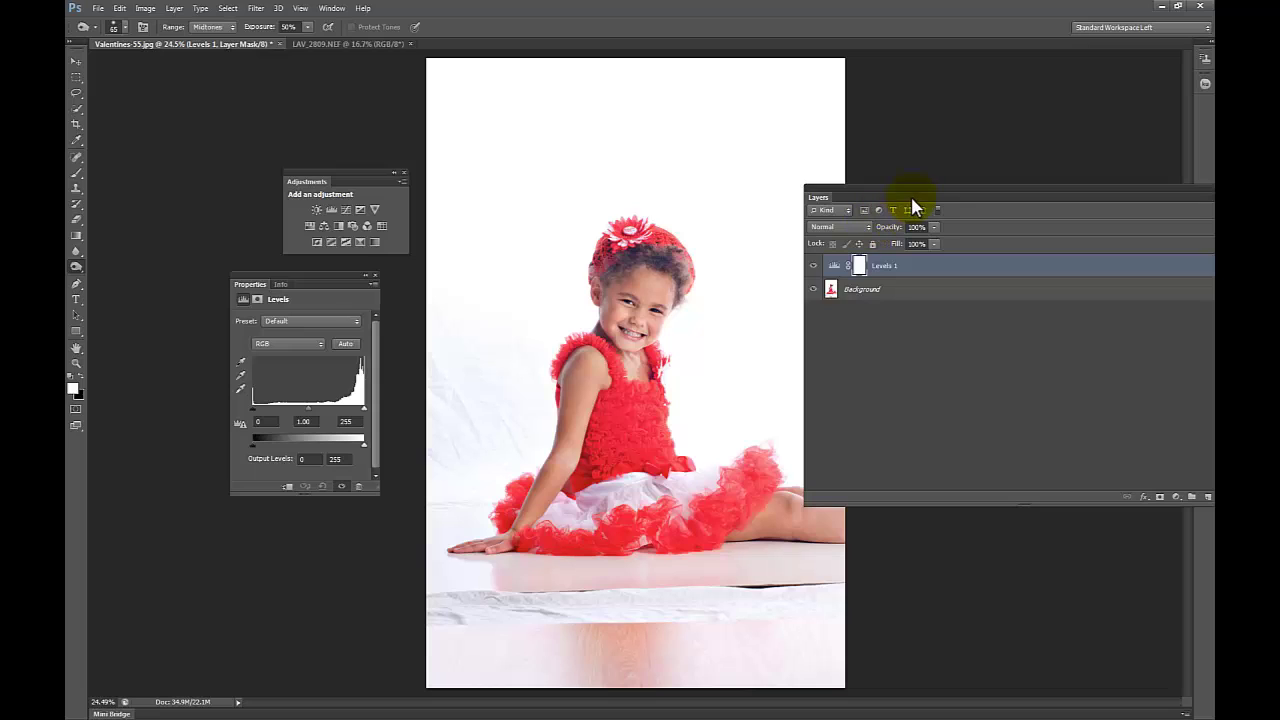
key(F7)
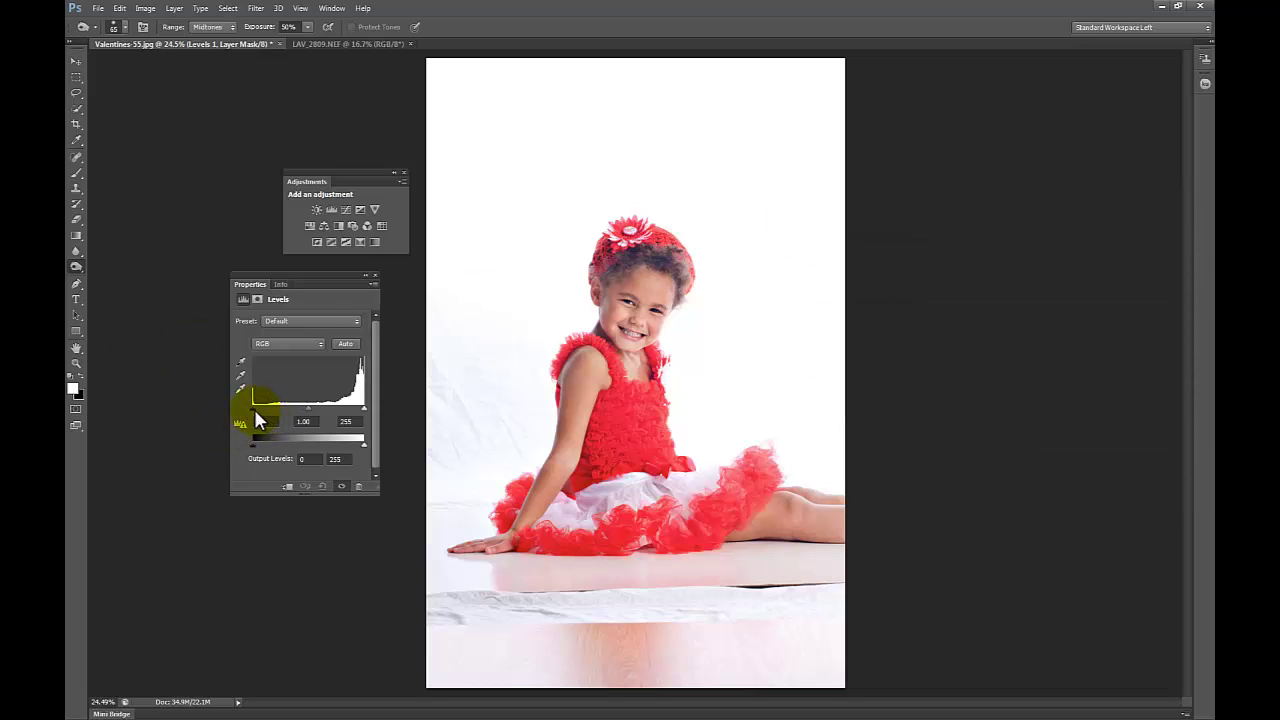
Step: Set the Levels black input to 252 and lower the adjustment layer's opacity to 50%
drag(252, 407, 375, 418)
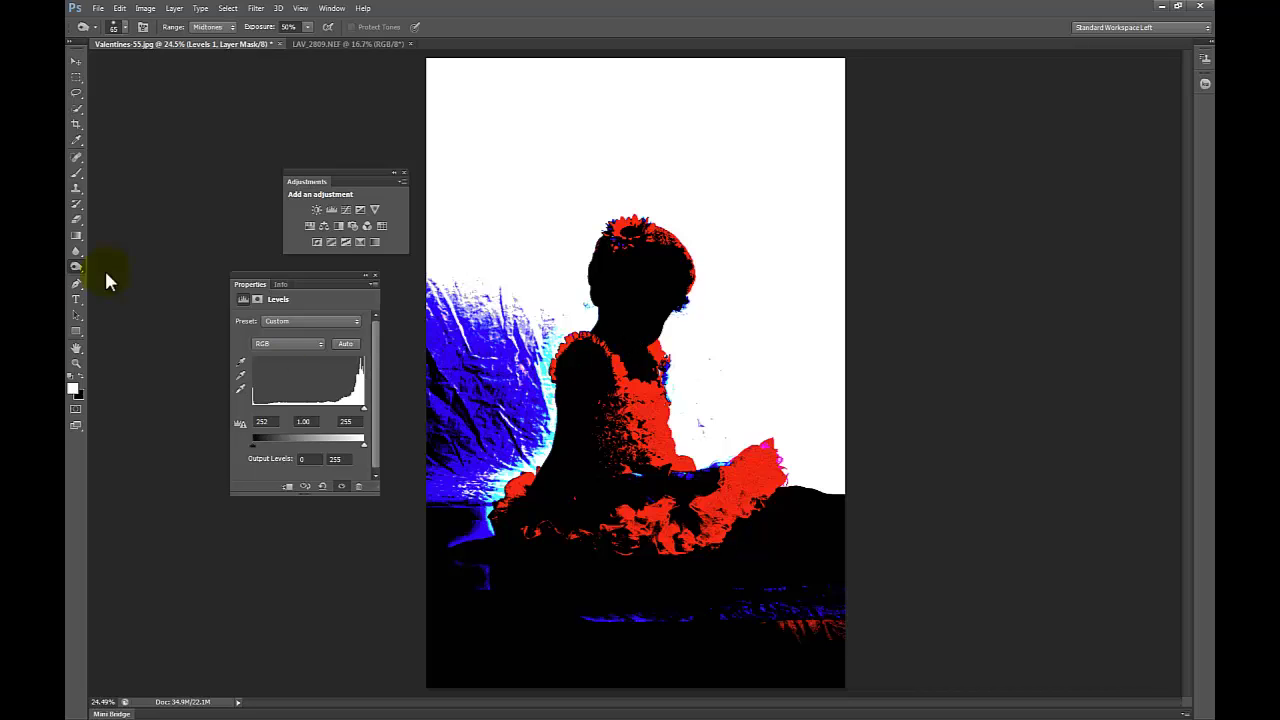
drag(106, 273, 866, 202)
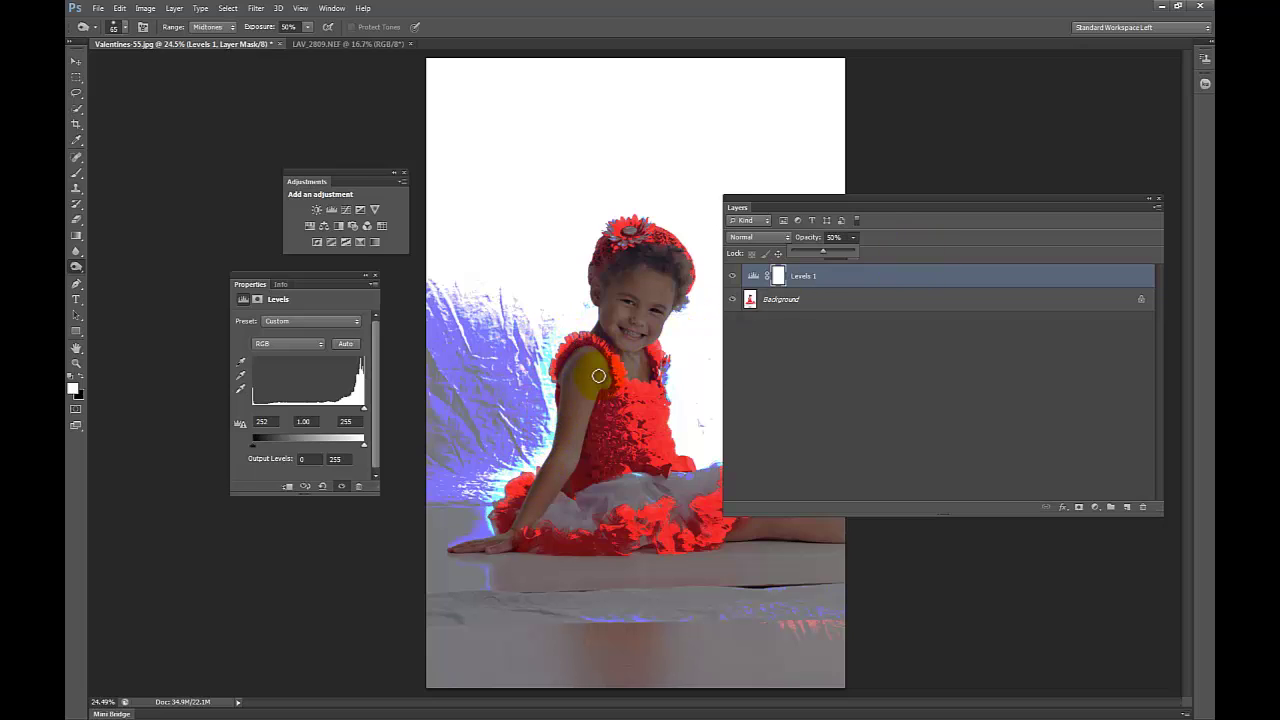
click(1076, 206)
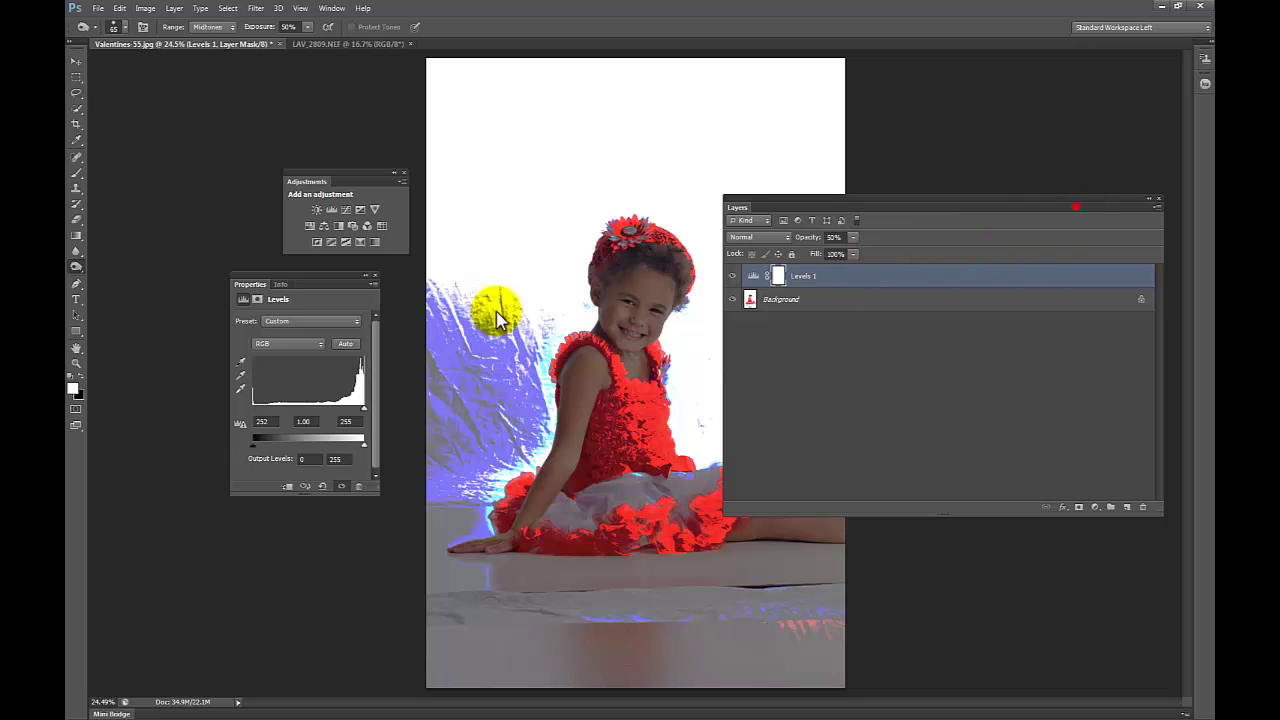
key(F7)
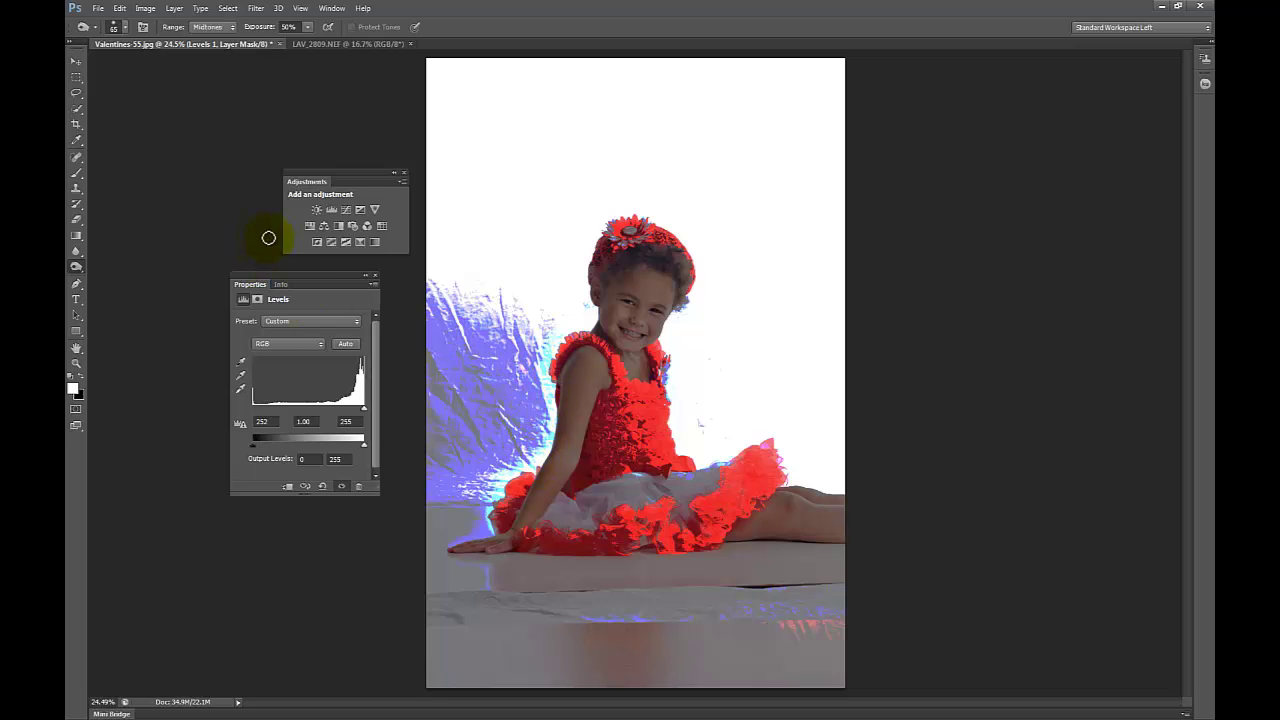
Step: Set up the Dodge tool with the Highlights range and 10% exposure
click(76, 269)
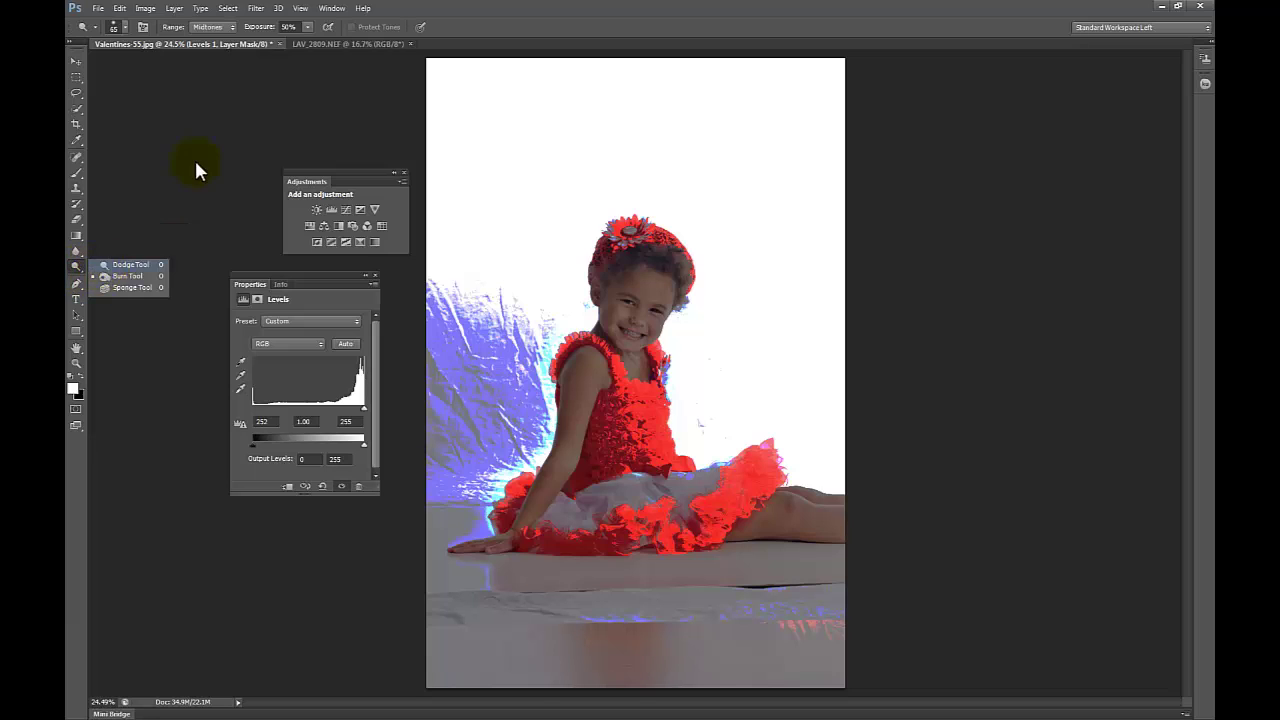
click(215, 27)
click(205, 64)
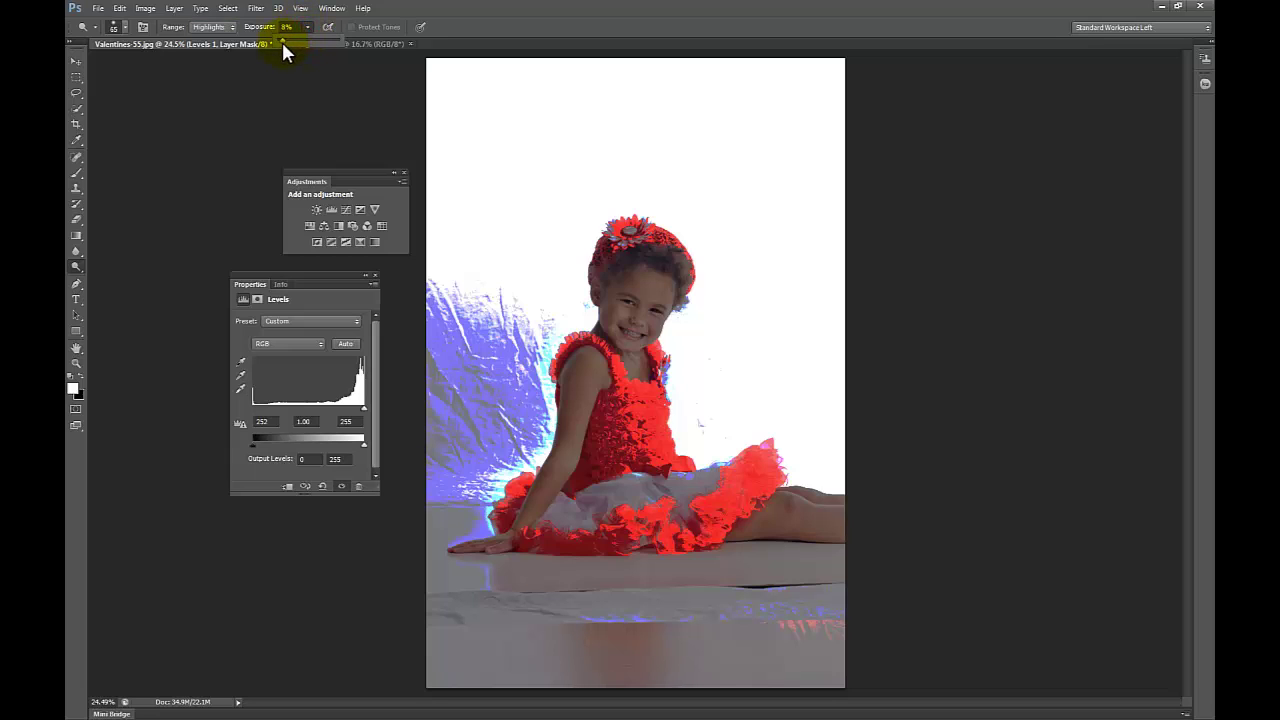
drag(282, 40, 283, 42)
drag(443, 286, 467, 322)
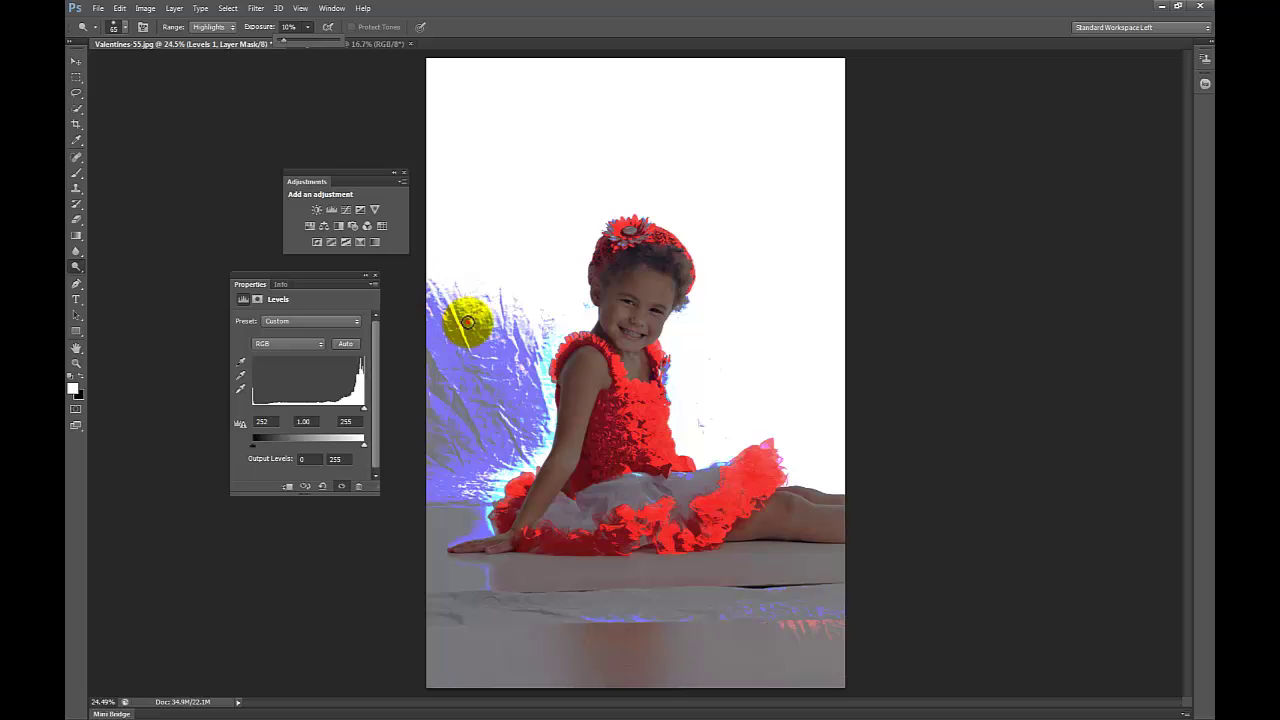
Step: Enlarge the Dodge brush to 700 and try to lighten the wrinkled backdrop beside the girl
key(bracketright)
key(bracketright)
key(bracketright)
key(bracketright)
key(bracketright)
key(bracketright)
key(bracketright)
key(bracketright)
key(bracketright)
key(bracketright)
key(bracketright)
key(bracketright)
key(bracketright)
key(bracketright)
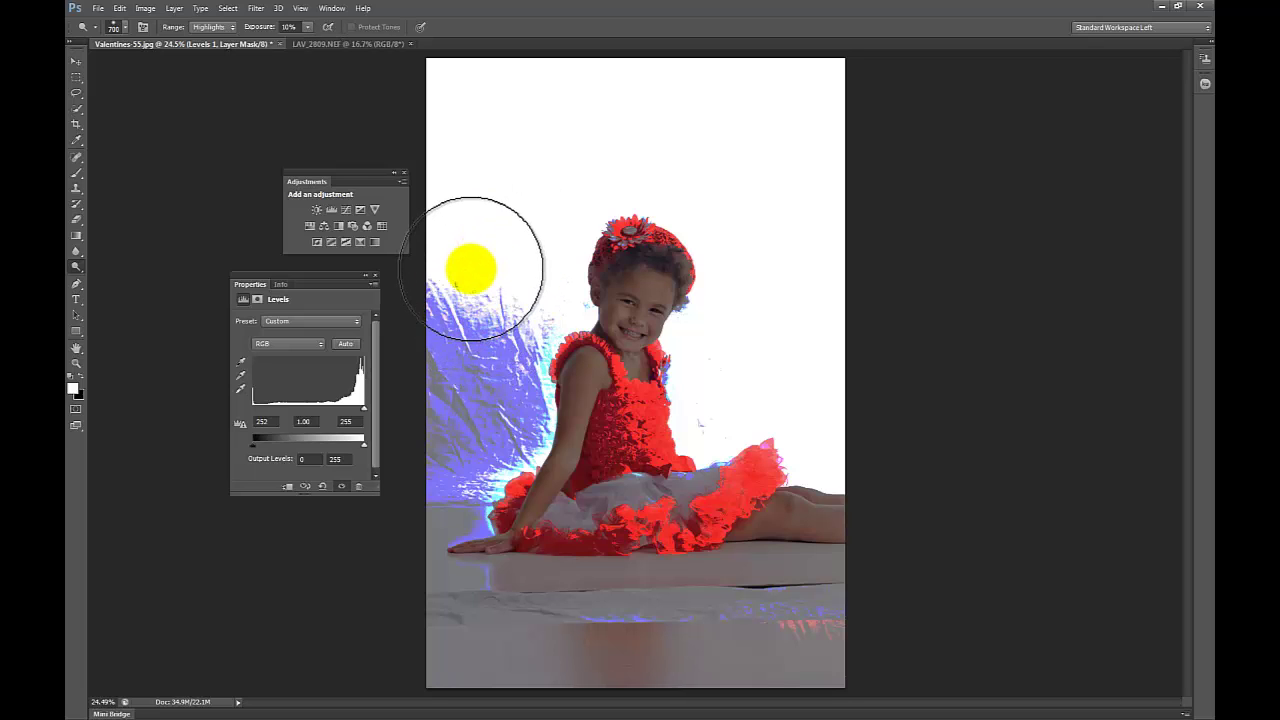
mouse_move(473, 281)
mouse_down()
mouse_move(445, 335)
mouse_move(450, 374)
mouse_move(454, 345)
mouse_up()
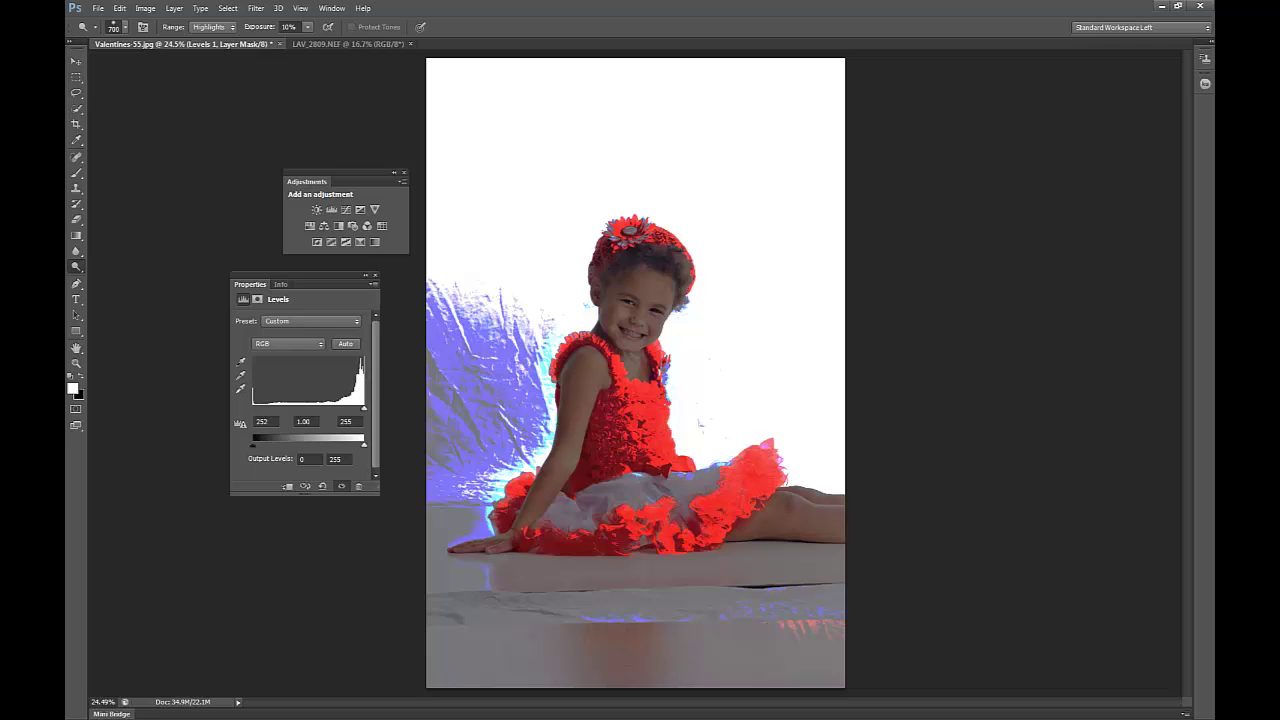
Step: Select the Background layer and dodge the upper part of the blue-marked backdrop beside the girl
drag(66, 285, 791, 243)
click(668, 343)
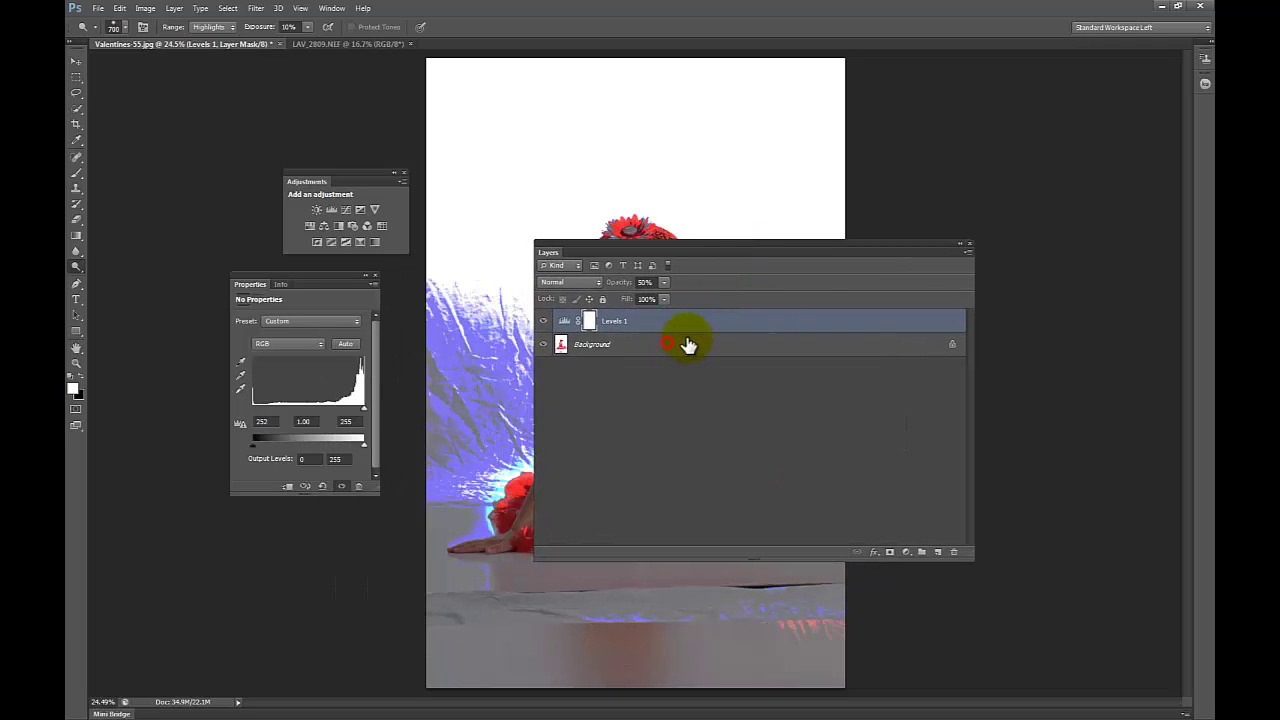
drag(930, 246, 66, 340)
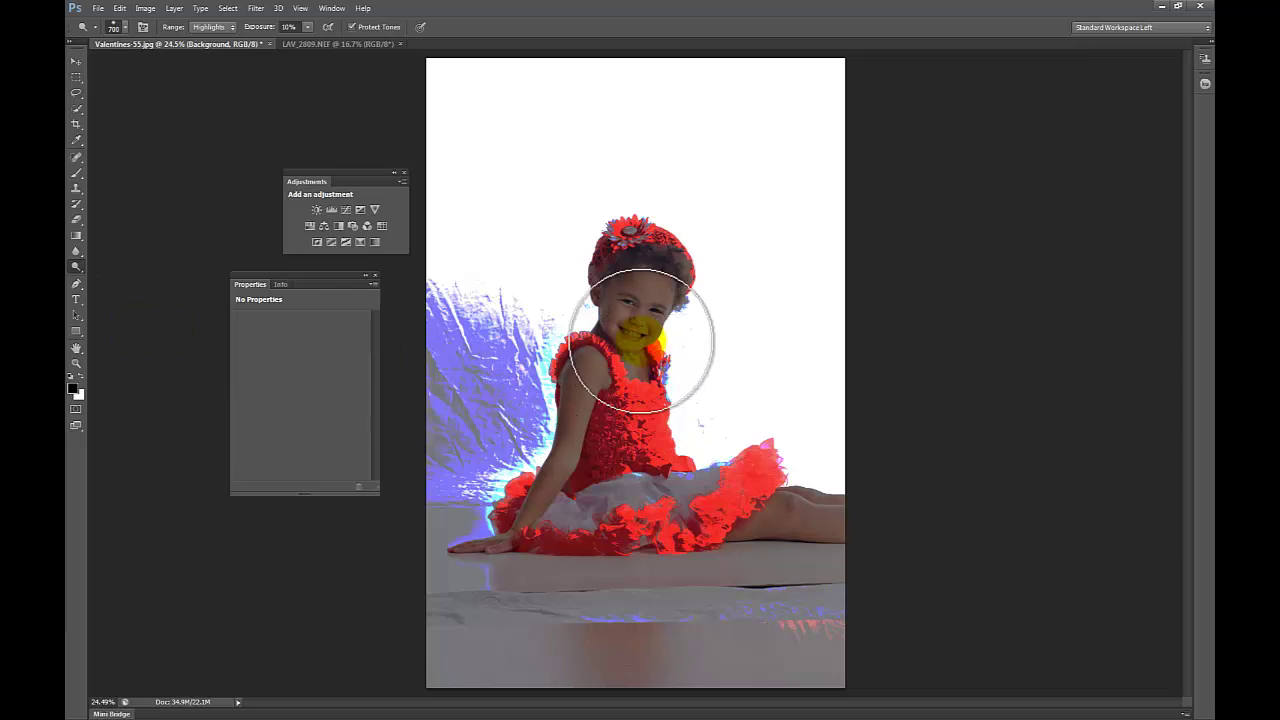
mouse_move(469, 331)
mouse_down()
mouse_move(457, 371)
mouse_move(477, 354)
mouse_move(464, 351)
mouse_move(485, 302)
mouse_up()
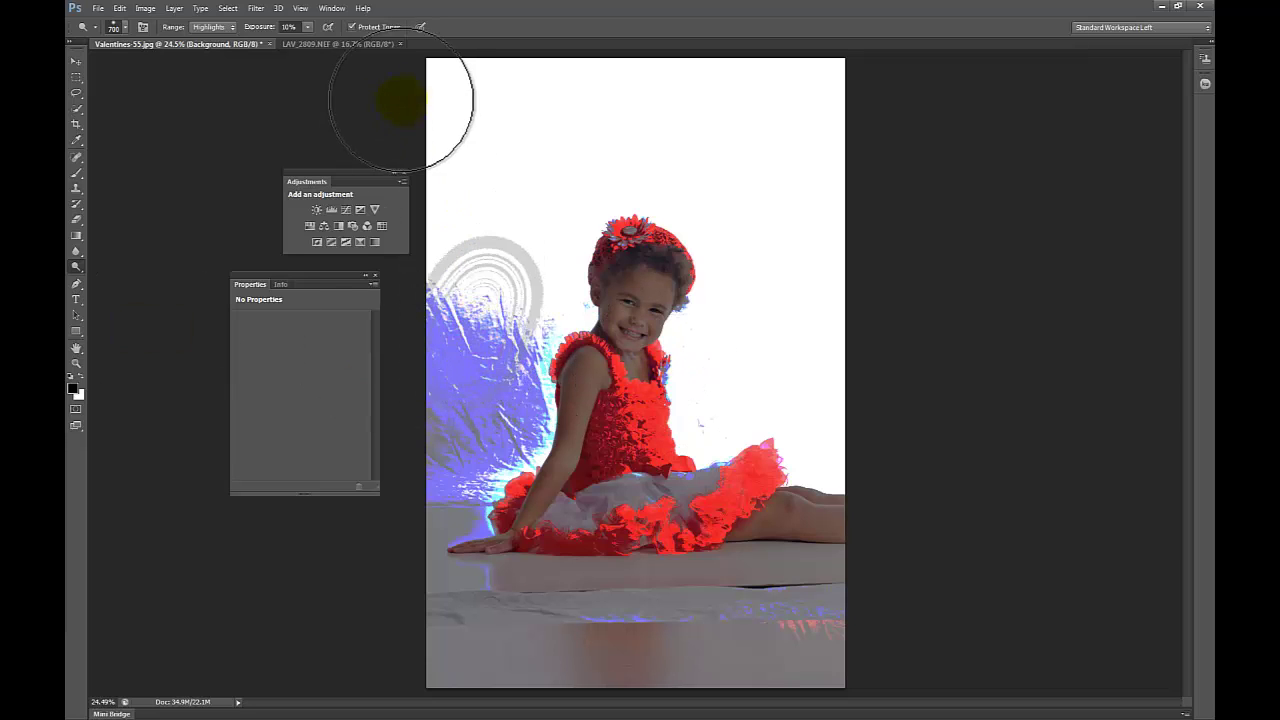
mouse_move(400, 65)
mouse_down()
mouse_move(533, 244)
mouse_move(470, 276)
mouse_move(489, 186)
mouse_up()
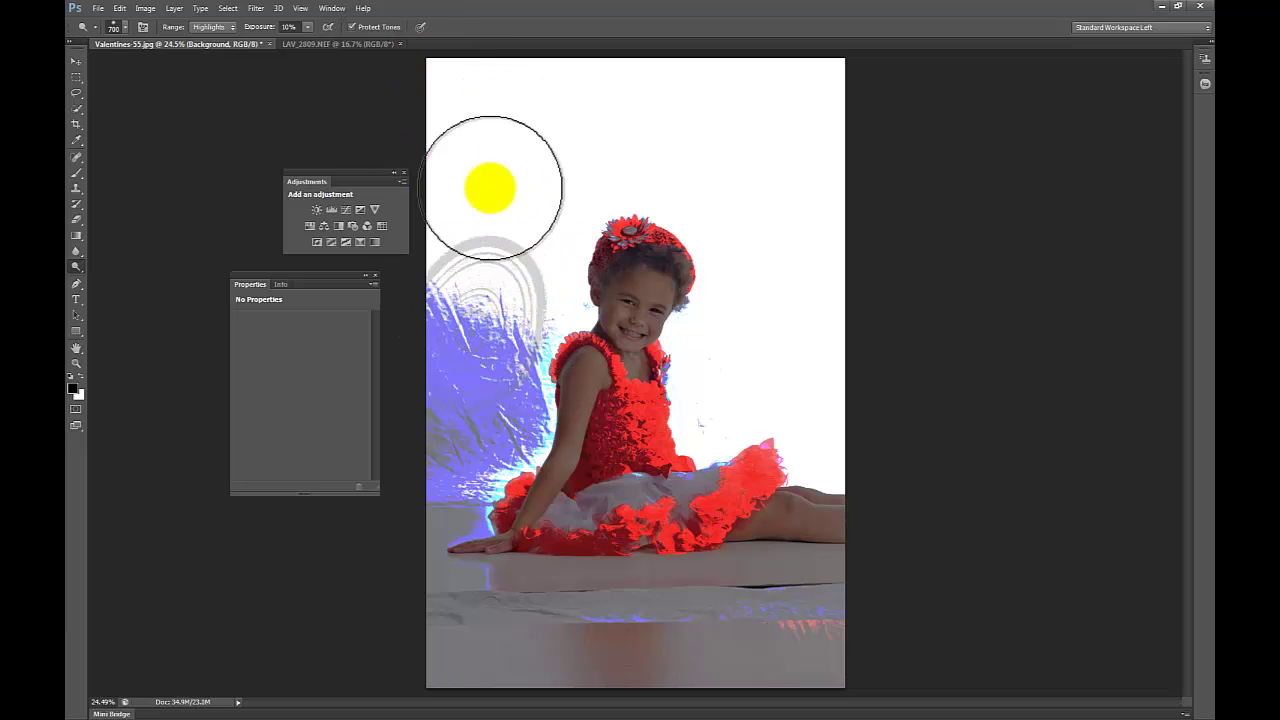
Step: Turn off Protect Tones, dodge the wrinkled backdrop behind the girl to white, and reduce the brush to 400
click(352, 28)
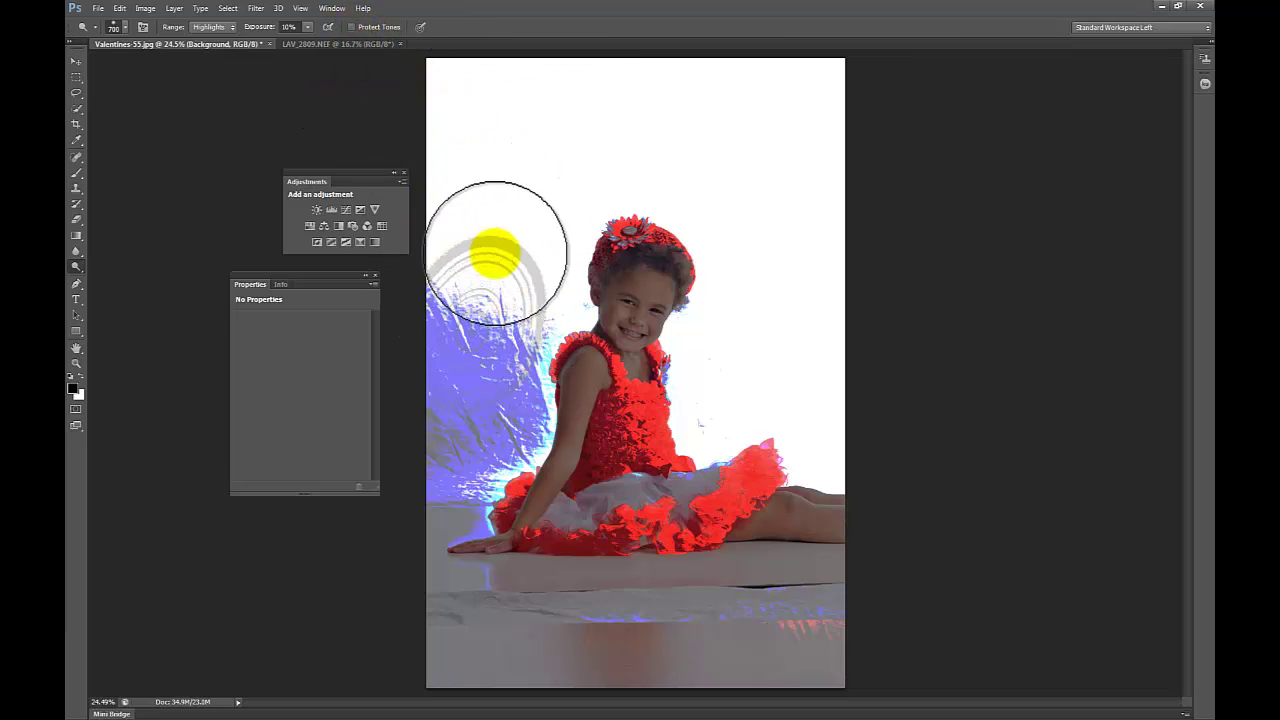
mouse_move(494, 246)
mouse_down()
mouse_move(477, 291)
mouse_move(477, 268)
mouse_move(437, 320)
mouse_move(461, 329)
mouse_move(501, 306)
mouse_move(506, 342)
mouse_move(524, 321)
mouse_move(531, 431)
mouse_move(465, 491)
mouse_move(448, 489)
mouse_move(466, 476)
mouse_move(415, 468)
mouse_move(509, 382)
mouse_move(437, 373)
mouse_move(453, 356)
mouse_move(444, 376)
mouse_move(461, 364)
mouse_move(457, 414)
mouse_up()
key(bracketleft)
key(bracketleft)
key(bracketleft)
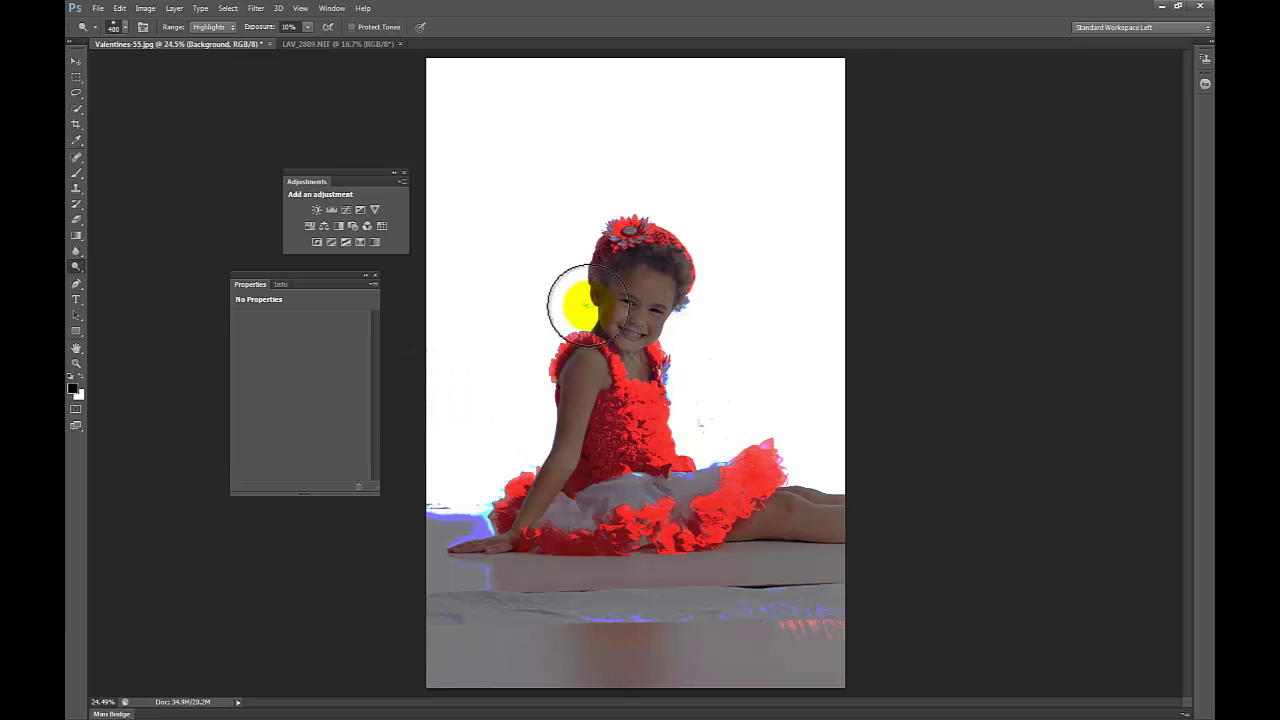
Step: Reduce the Dodge brush to 250 and clear the leftover specks beside the girl's ear and shoulder
key(bracketleft)
key(bracketleft)
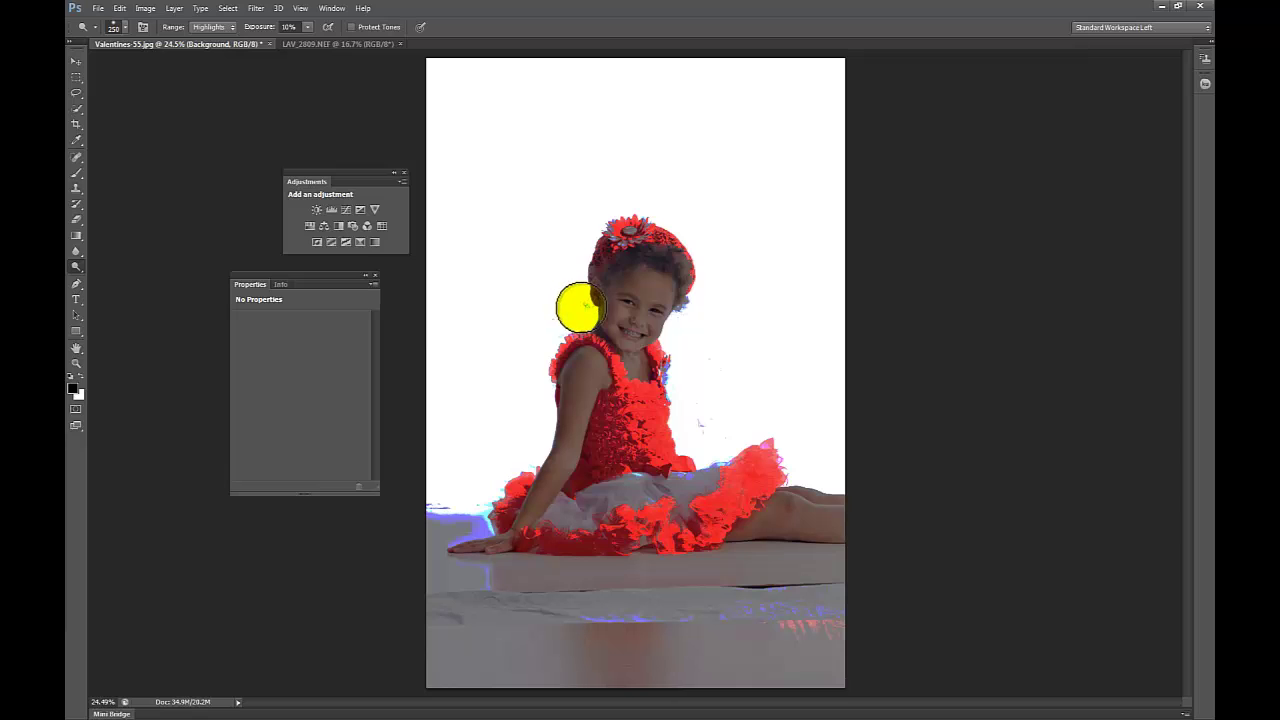
key(z)
drag(587, 308, 703, 322)
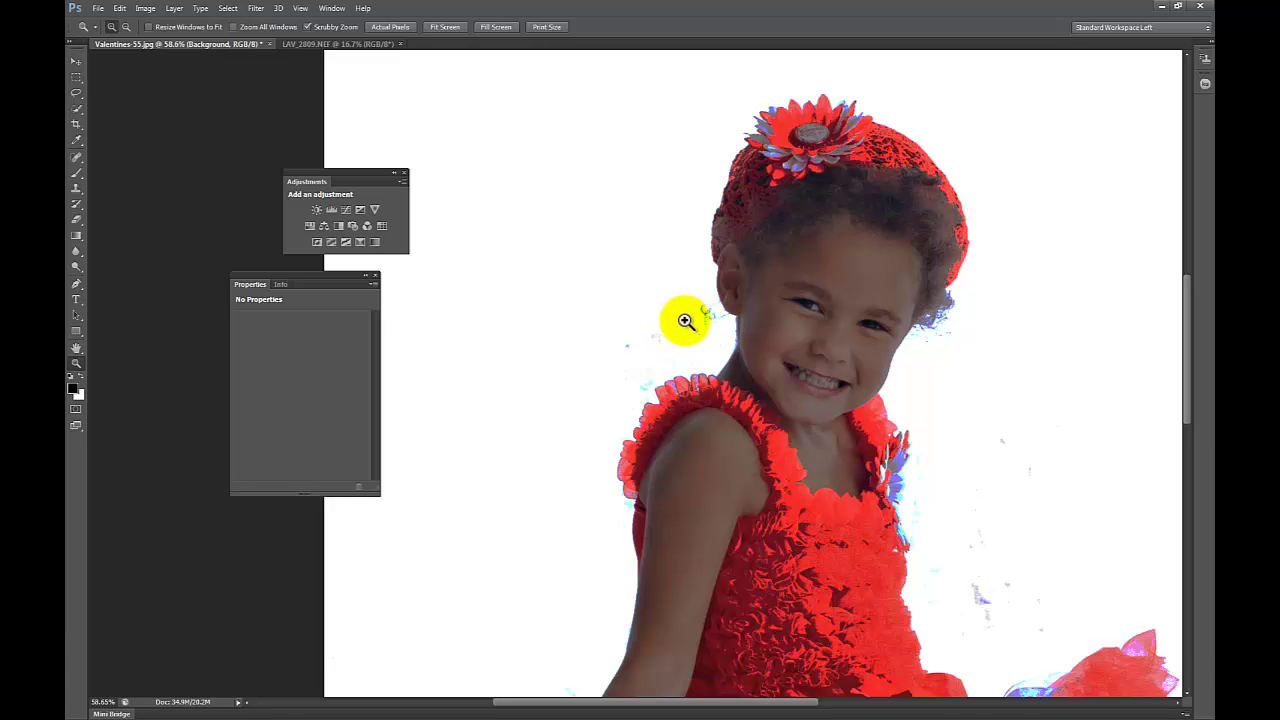
key(o)
mouse_move(688, 306)
mouse_down()
mouse_move(548, 423)
mouse_move(694, 320)
mouse_up()
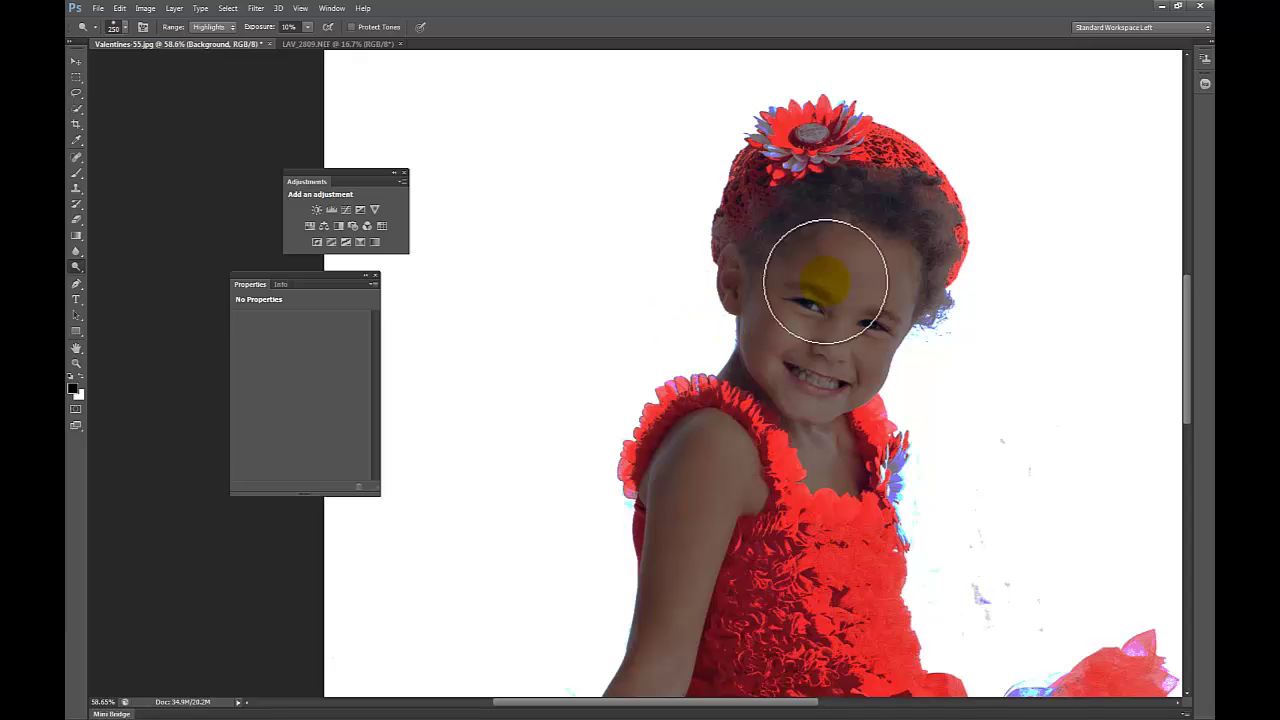
Step: Dodge away the remaining specks in the backdrop between the girl's torso and the raised edge of her skirt
mouse_move(955, 551)
mouse_down()
mouse_move(937, 447)
mouse_move(904, 424)
mouse_move(932, 544)
mouse_move(928, 470)
mouse_move(952, 601)
mouse_move(927, 588)
mouse_move(1015, 577)
mouse_move(1021, 595)
mouse_move(1007, 456)
mouse_move(1014, 511)
mouse_up()
key(space)
drag(971, 466, 820, 323)
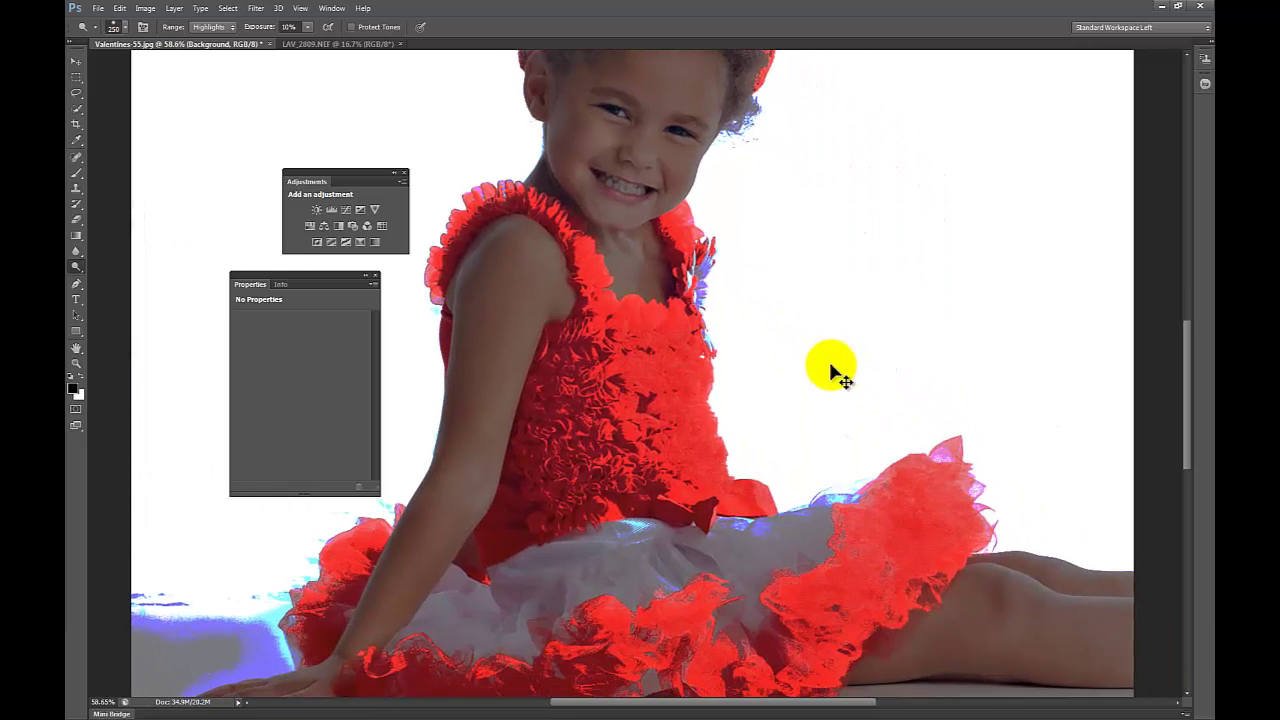
Step: Dodge the floor beside the girl's hand and the wrinkled strip below her reflection to white
key(ctrl+0)
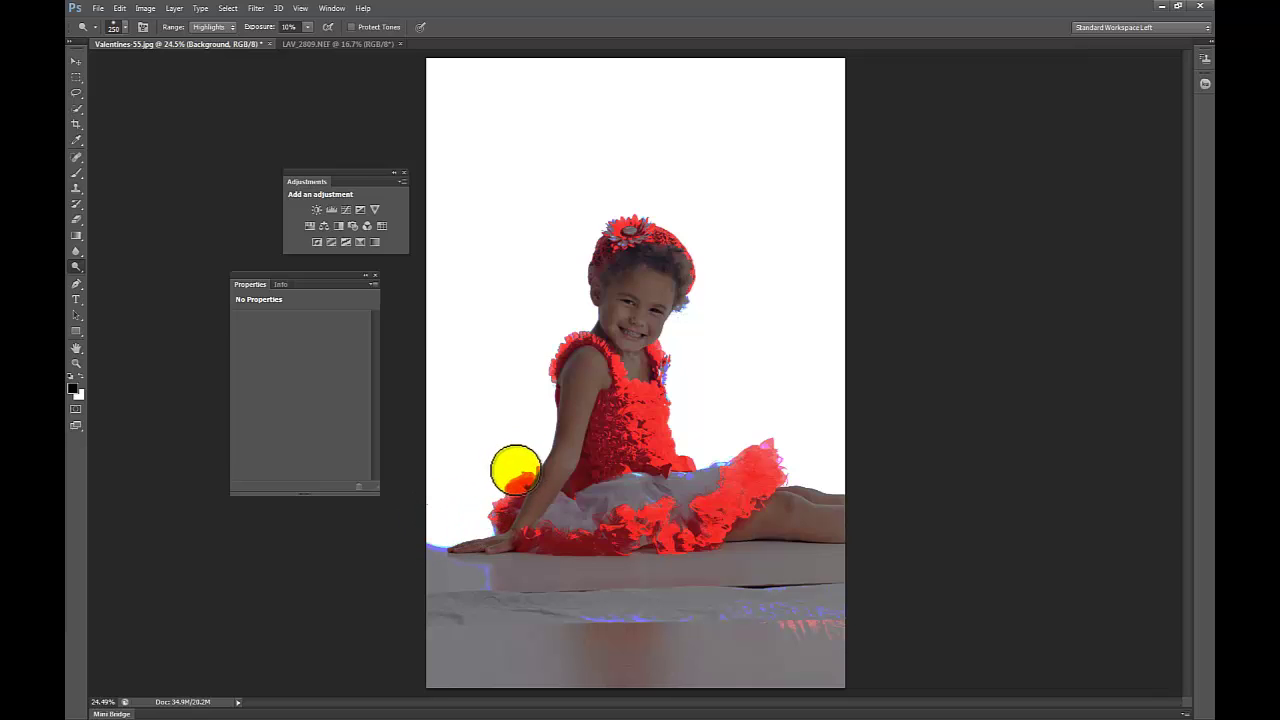
mouse_move(427, 546)
mouse_down()
mouse_move(439, 583)
mouse_move(411, 577)
mouse_move(418, 563)
mouse_move(434, 568)
mouse_move(429, 557)
mouse_move(496, 582)
mouse_move(433, 590)
mouse_move(476, 600)
mouse_move(439, 609)
mouse_move(504, 618)
mouse_move(619, 594)
mouse_move(661, 607)
mouse_move(582, 615)
mouse_move(824, 585)
mouse_move(747, 604)
mouse_move(900, 597)
mouse_move(776, 622)
mouse_move(774, 611)
mouse_move(813, 609)
mouse_move(456, 609)
mouse_move(533, 616)
mouse_move(571, 599)
mouse_move(451, 621)
mouse_move(405, 612)
mouse_move(676, 624)
mouse_move(521, 643)
mouse_move(742, 616)
mouse_move(578, 637)
mouse_move(448, 625)
mouse_move(854, 611)
mouse_move(590, 632)
mouse_move(479, 598)
mouse_move(432, 564)
mouse_move(437, 597)
mouse_move(482, 607)
mouse_up()
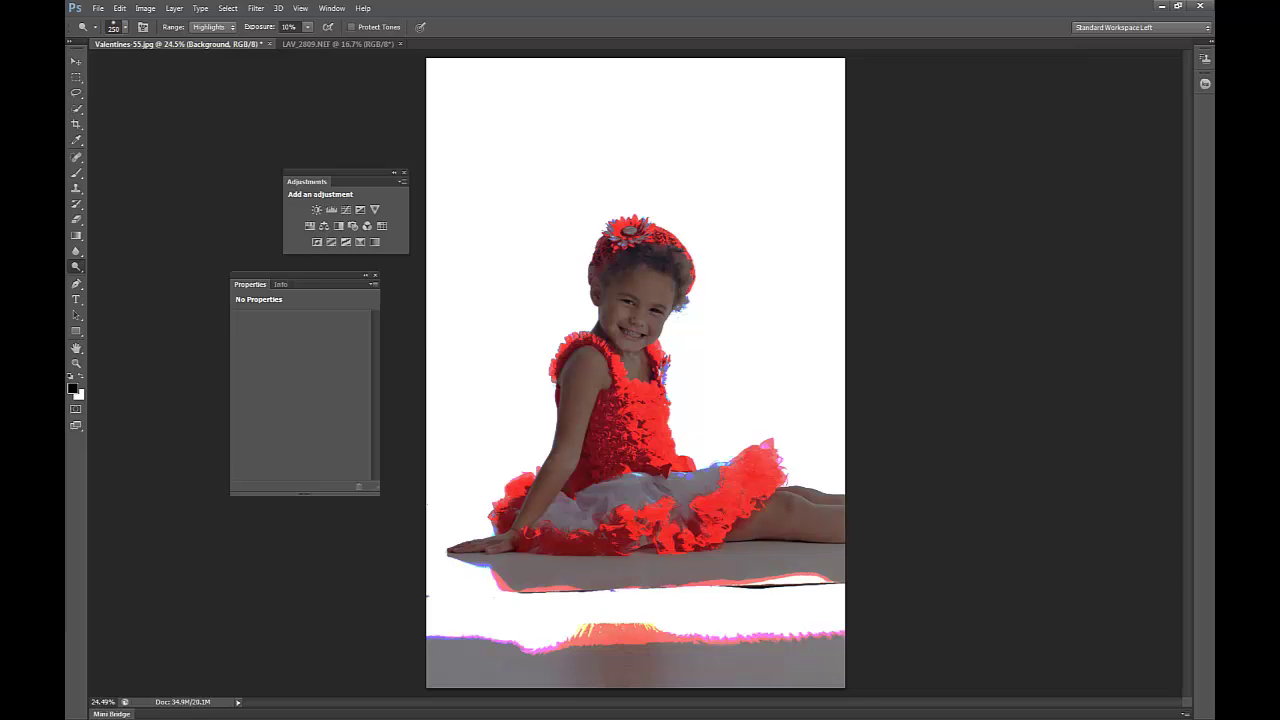
Step: Delete the Levels adjustment layer, leaving only the Background layer in the portrait
drag(66, 304, 921, 285)
click(748, 364)
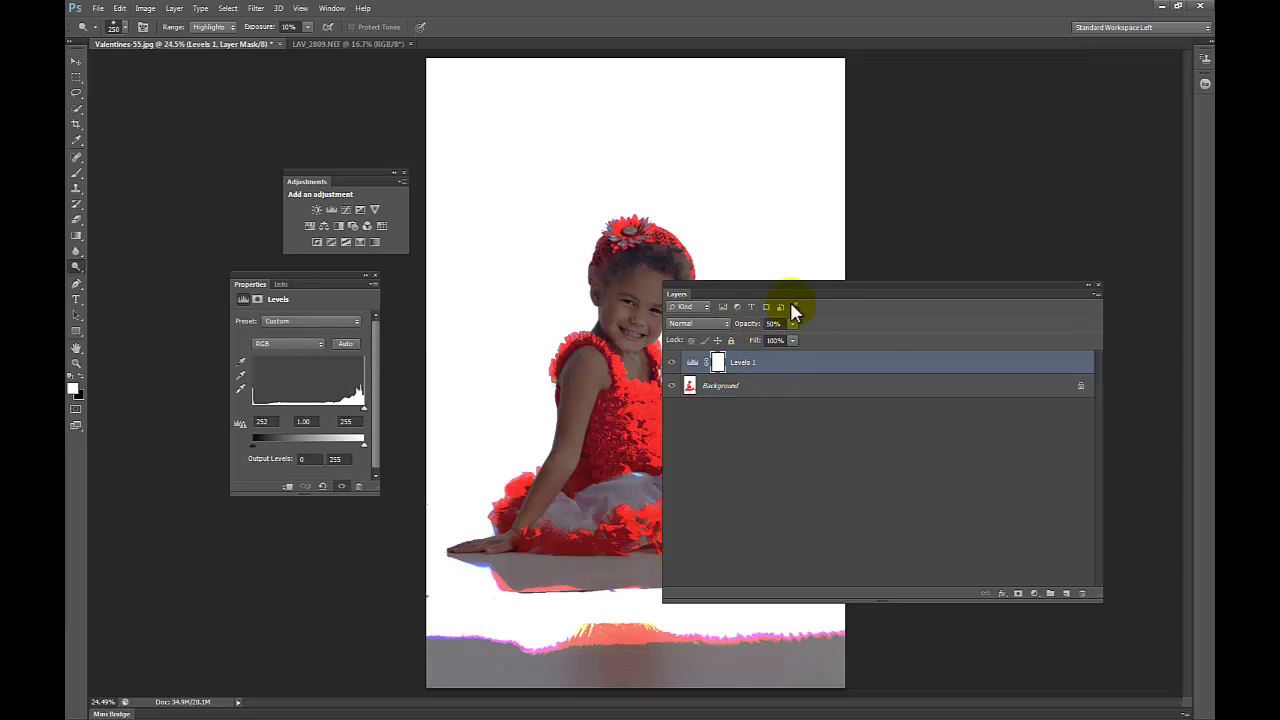
drag(757, 294, 803, 206)
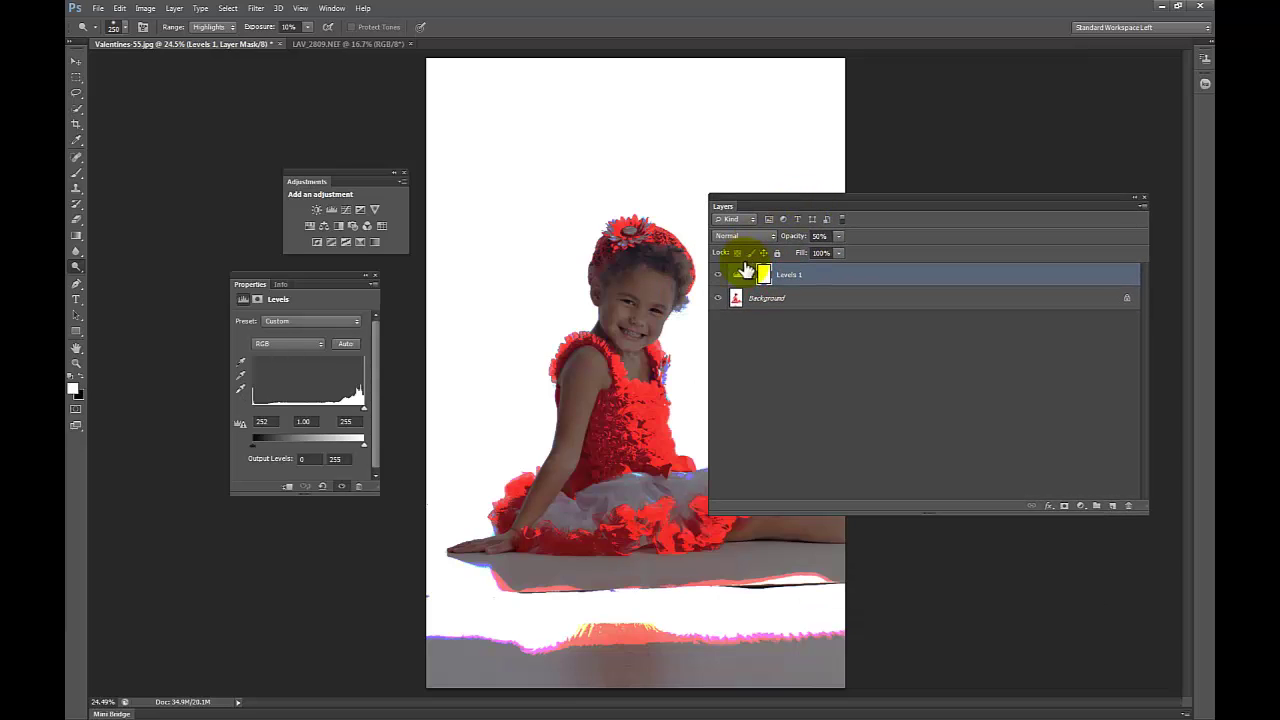
drag(742, 279, 1128, 504)
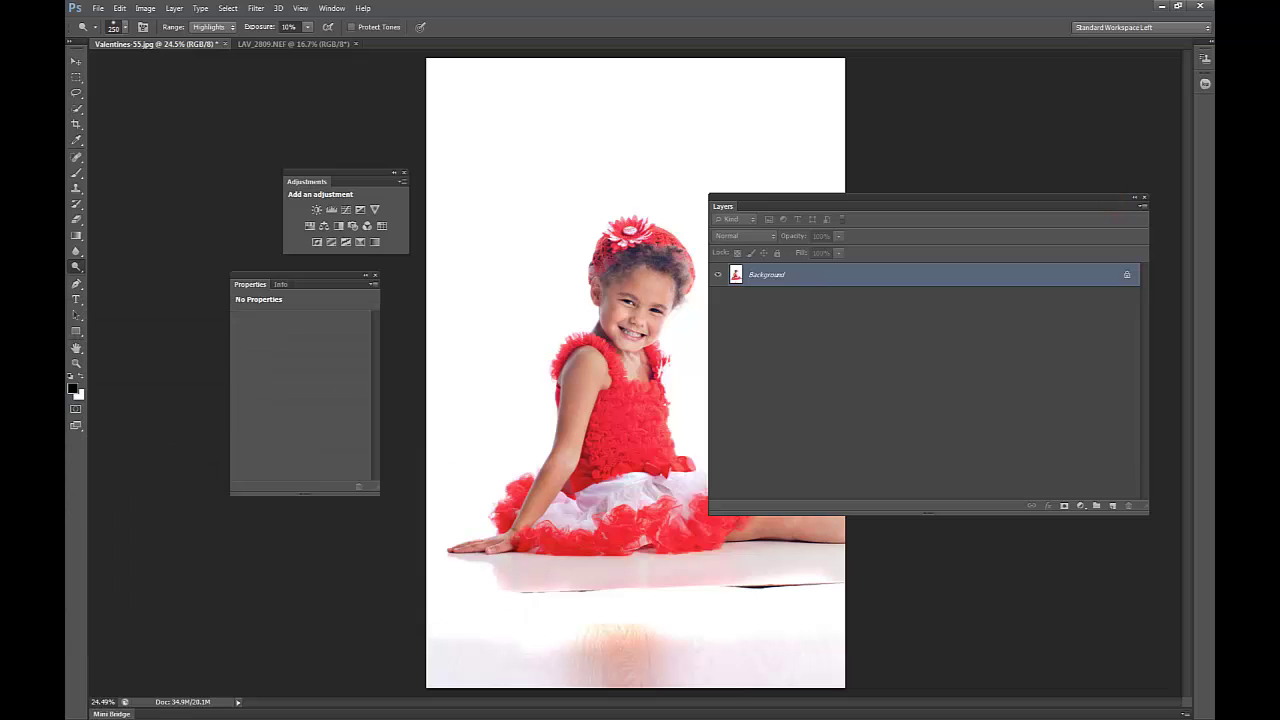
key(F7)
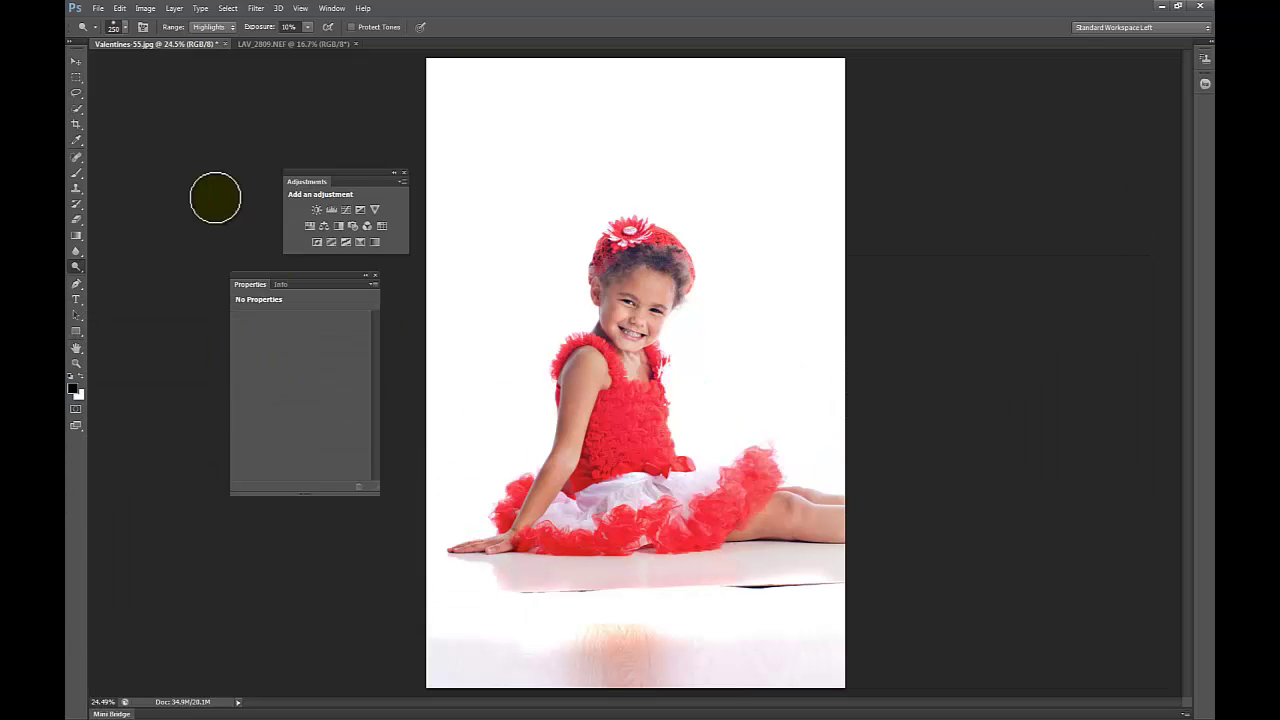
Step: Try cropping the portrait around the girl at a 5 x 7 ratio, and undo the crop
click(80, 125)
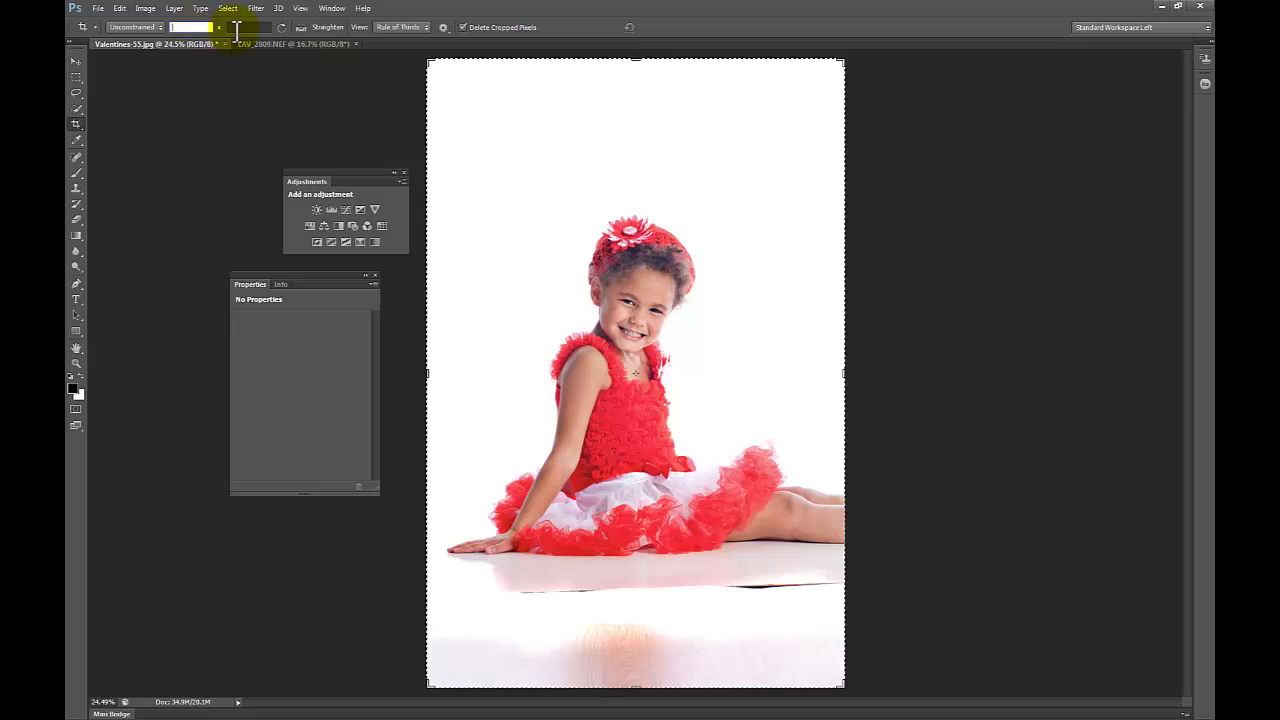
text(7)
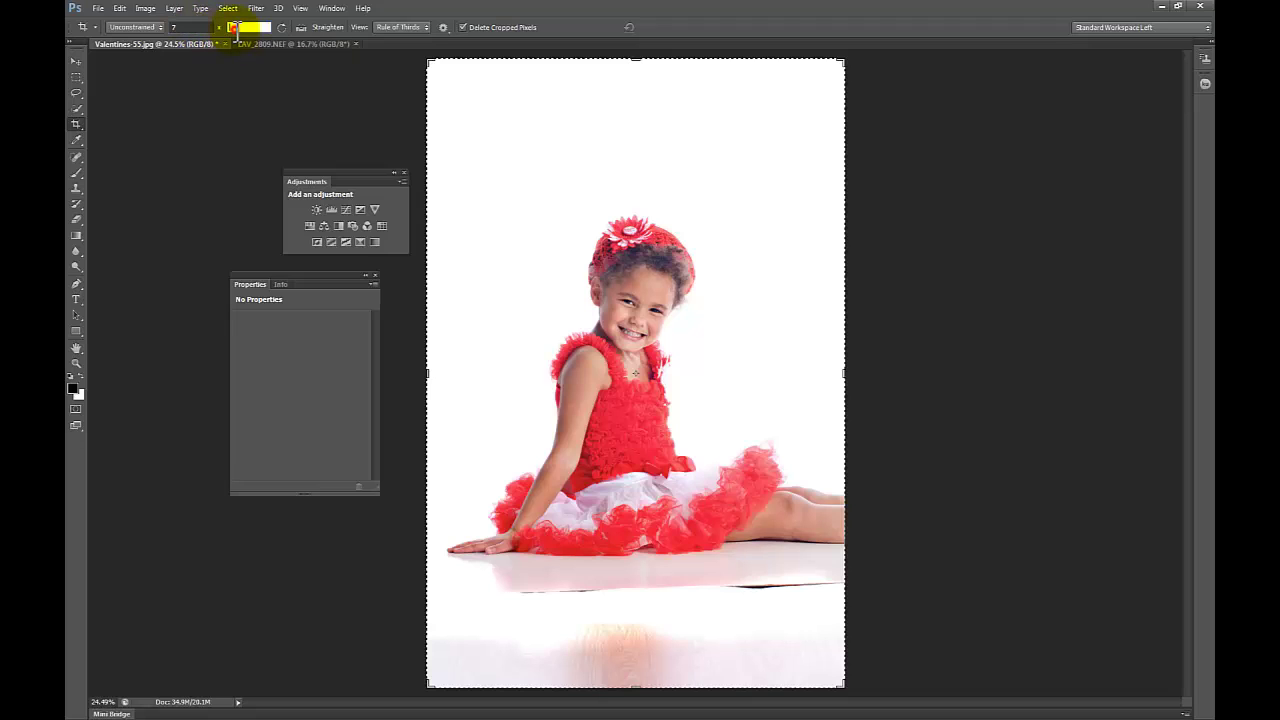
click(261, 31)
text(5)
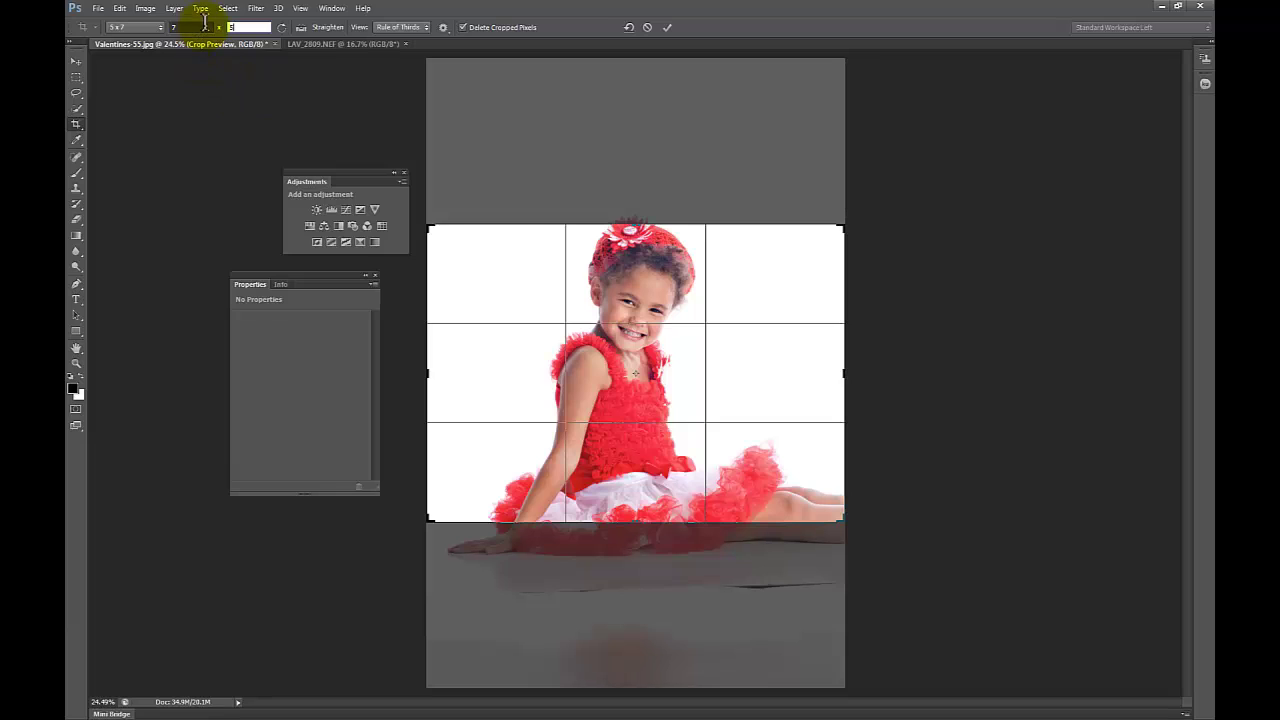
key(Return)
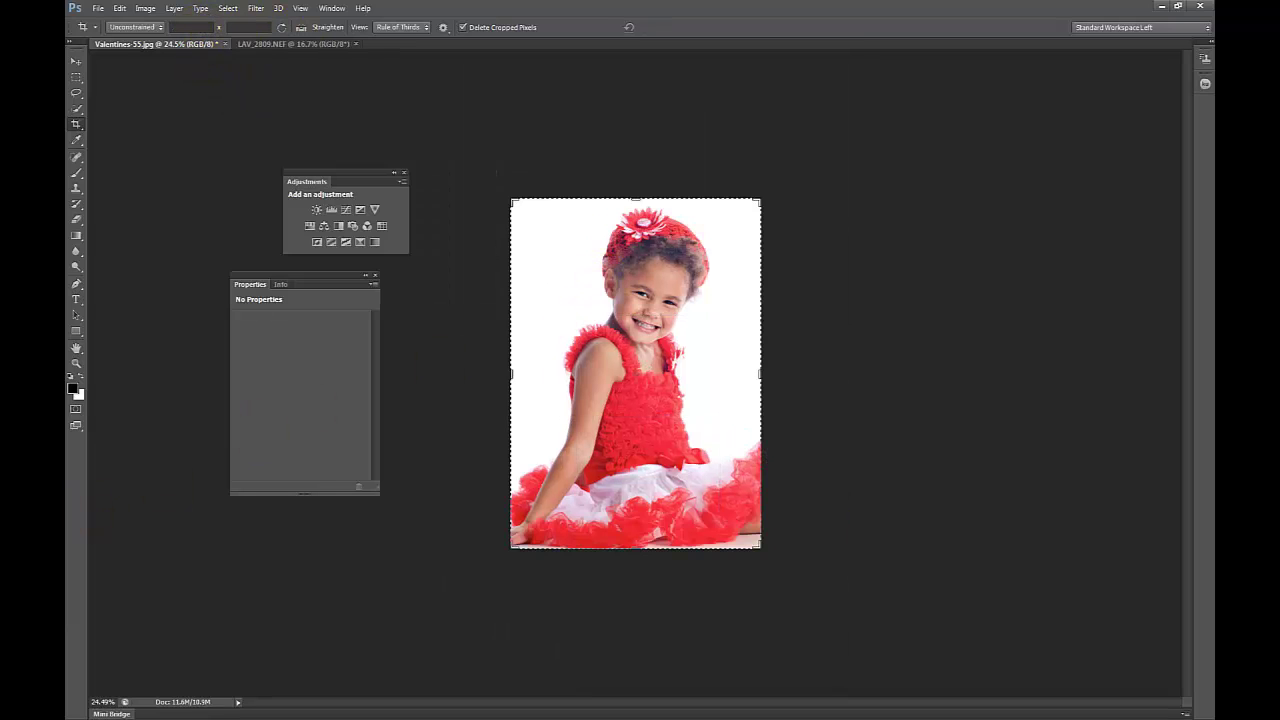
key(ctrl+z)
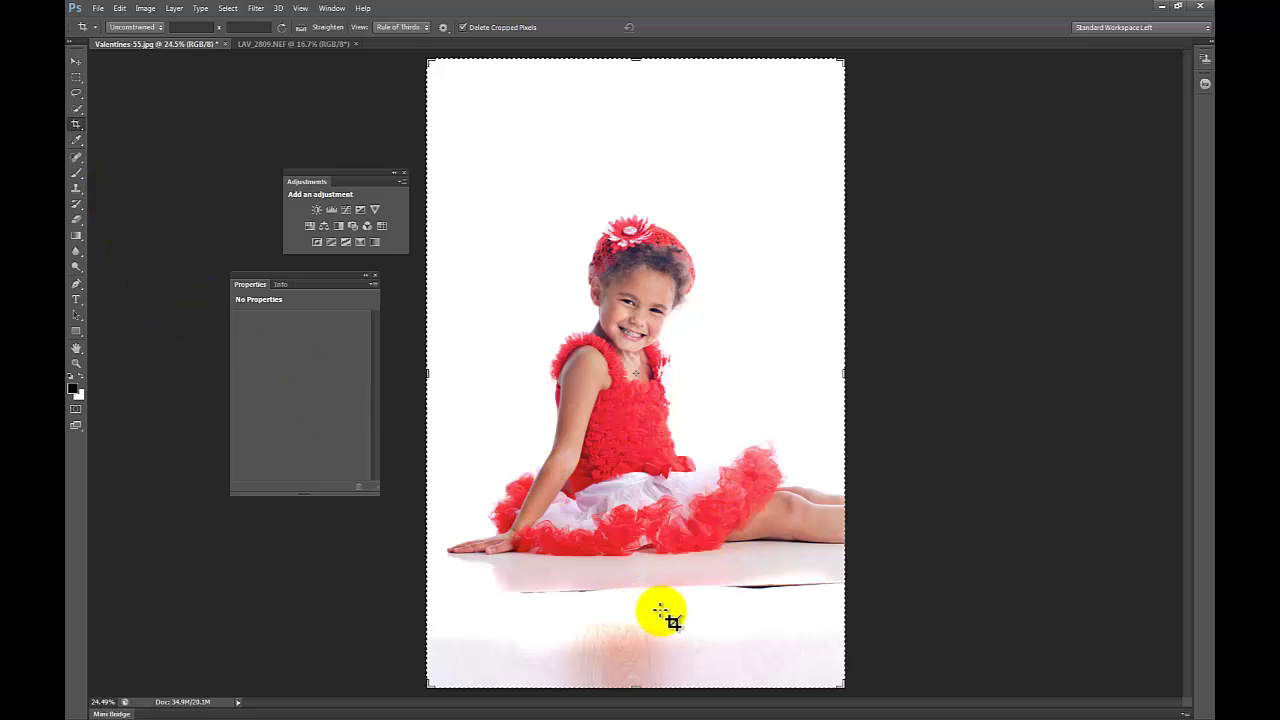
Step: Paint the floor below the girl white with a size 400 Brush, covering the dark backdrop edge and the remaining tinted patches
key(b)
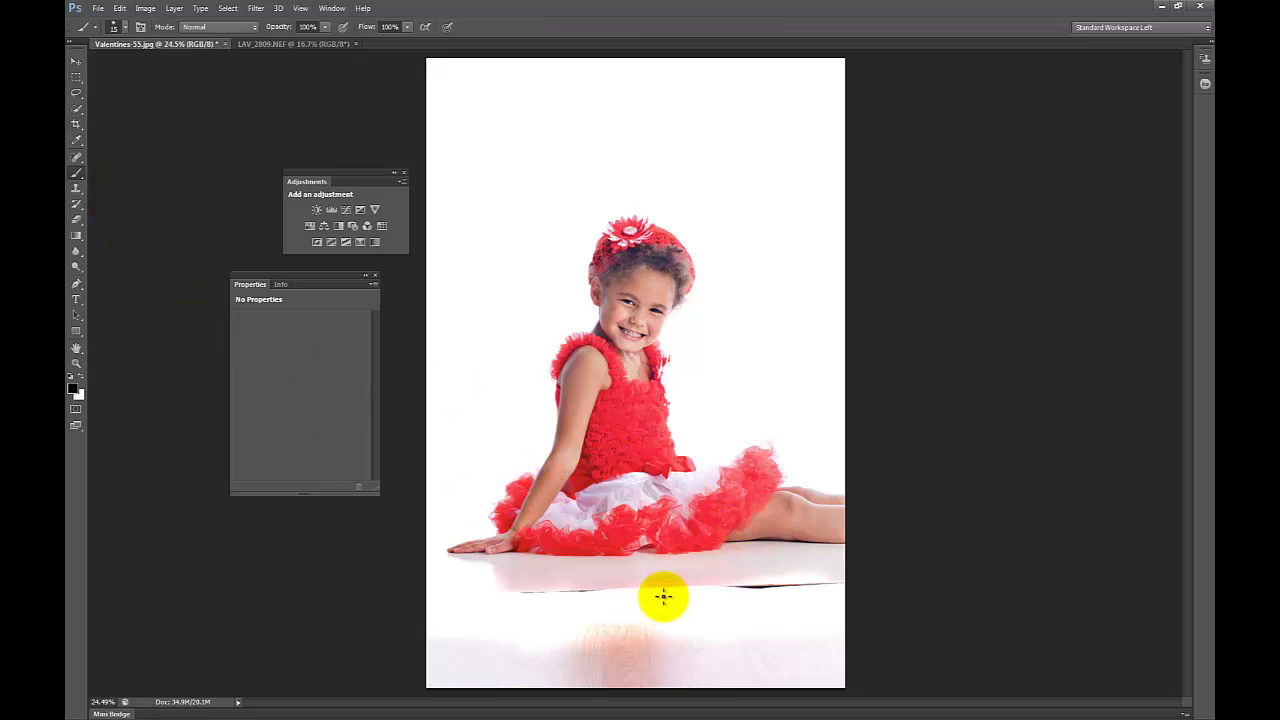
key(bracketright)
key(bracketright)
key(bracketright)
key(bracketright)
key(bracketright)
key(bracketright)
key(bracketright)
key(bracketright)
key(bracketright)
key(bracketright)
key(bracketright)
key(bracketright)
key(bracketright)
key(bracketright)
key(bracketright)
key(bracketright)
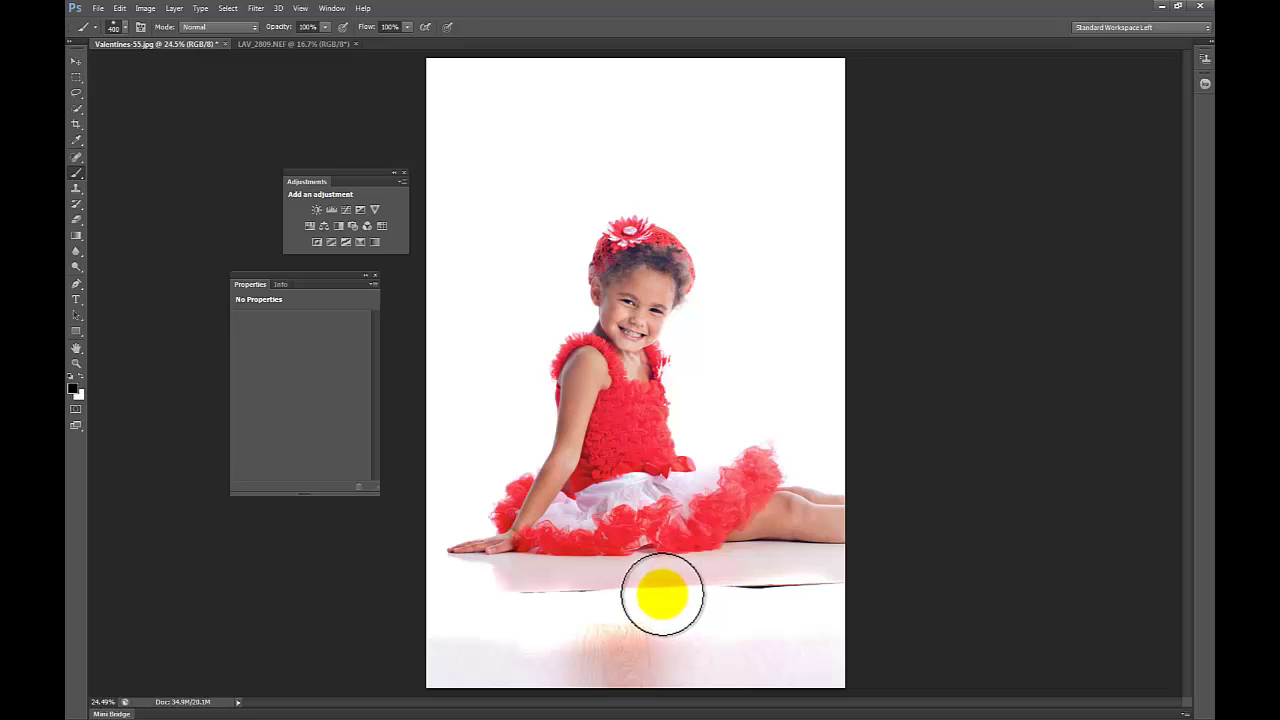
key(x)
mouse_move(700, 598)
mouse_down()
mouse_move(832, 598)
mouse_move(423, 619)
mouse_move(581, 635)
mouse_move(575, 655)
mouse_move(425, 682)
mouse_move(664, 655)
mouse_move(713, 667)
mouse_move(836, 645)
mouse_move(910, 650)
mouse_move(538, 662)
mouse_move(452, 622)
mouse_move(698, 615)
mouse_move(516, 620)
mouse_move(492, 615)
mouse_move(560, 608)
mouse_move(469, 602)
mouse_move(513, 604)
mouse_move(486, 596)
mouse_move(536, 612)
mouse_move(704, 609)
mouse_move(772, 587)
mouse_move(596, 594)
mouse_move(553, 581)
mouse_move(575, 491)
mouse_move(597, 522)
mouse_move(631, 331)
mouse_move(617, 575)
mouse_move(633, 605)
mouse_move(704, 582)
mouse_move(474, 584)
mouse_move(750, 589)
mouse_move(687, 620)
mouse_move(597, 633)
mouse_move(731, 582)
mouse_move(401, 275)
mouse_move(233, 231)
mouse_move(189, 194)
mouse_move(128, 149)
mouse_up()
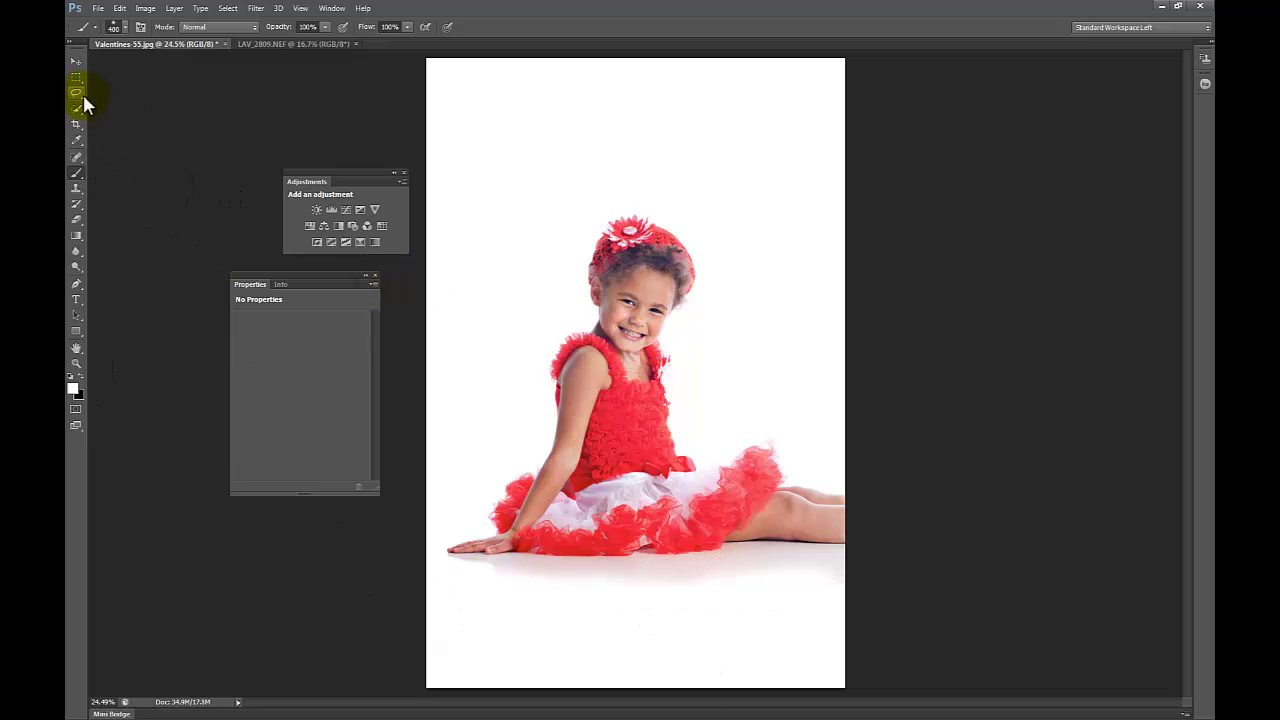
Step: Select the girl with the Magnetic Lasso, tracing closely along her lower edge on the floor and looping loosely around her head
drag(79, 91, 120, 115)
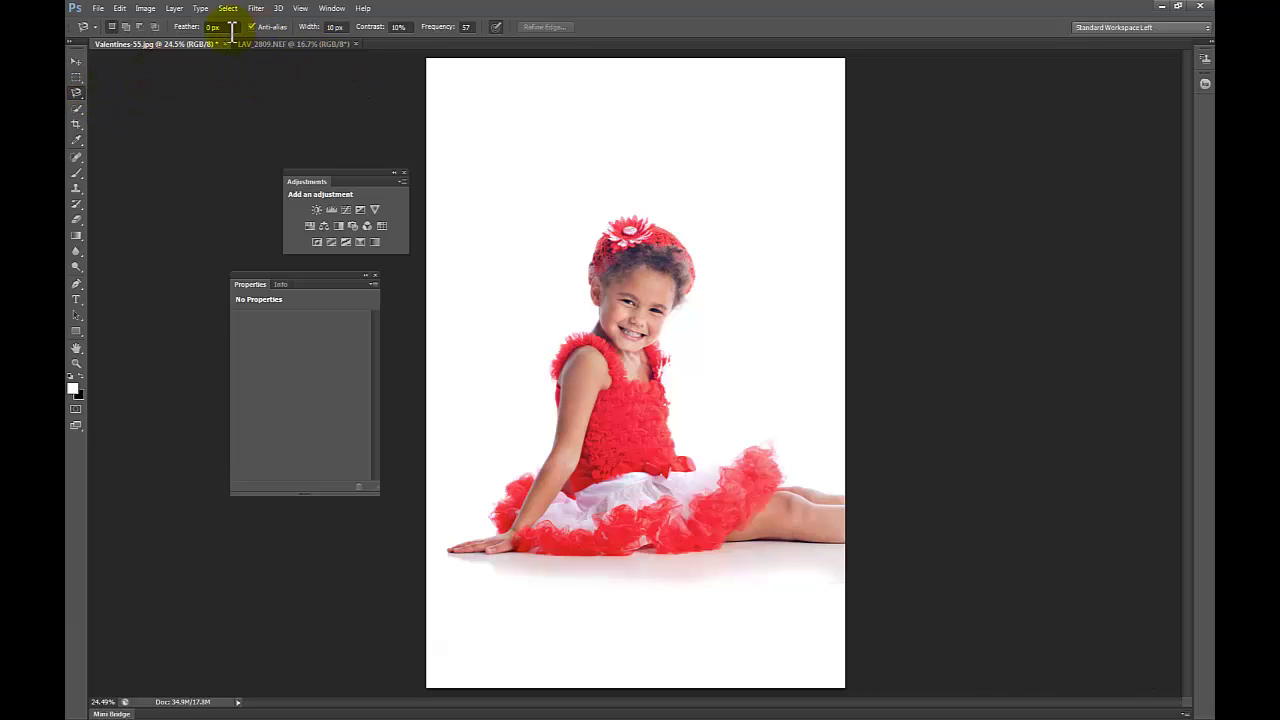
click(428, 540)
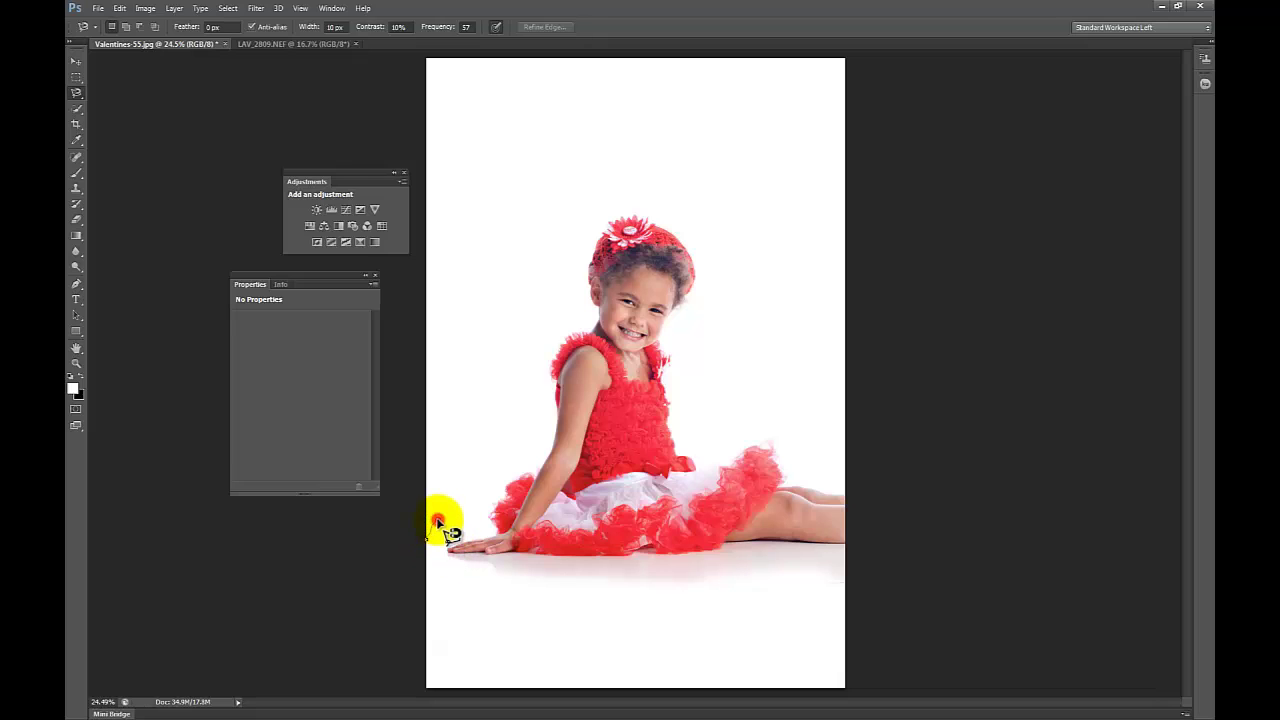
click(435, 541)
key(ctrl+d)
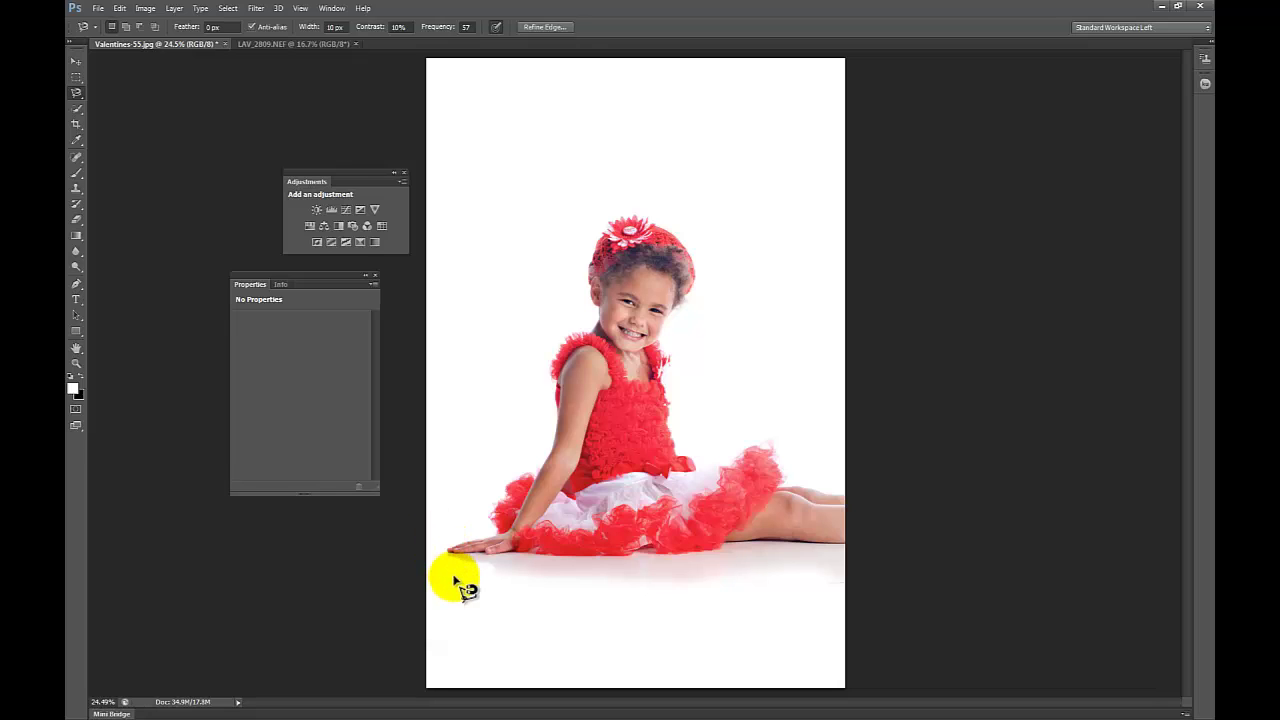
click(430, 556)
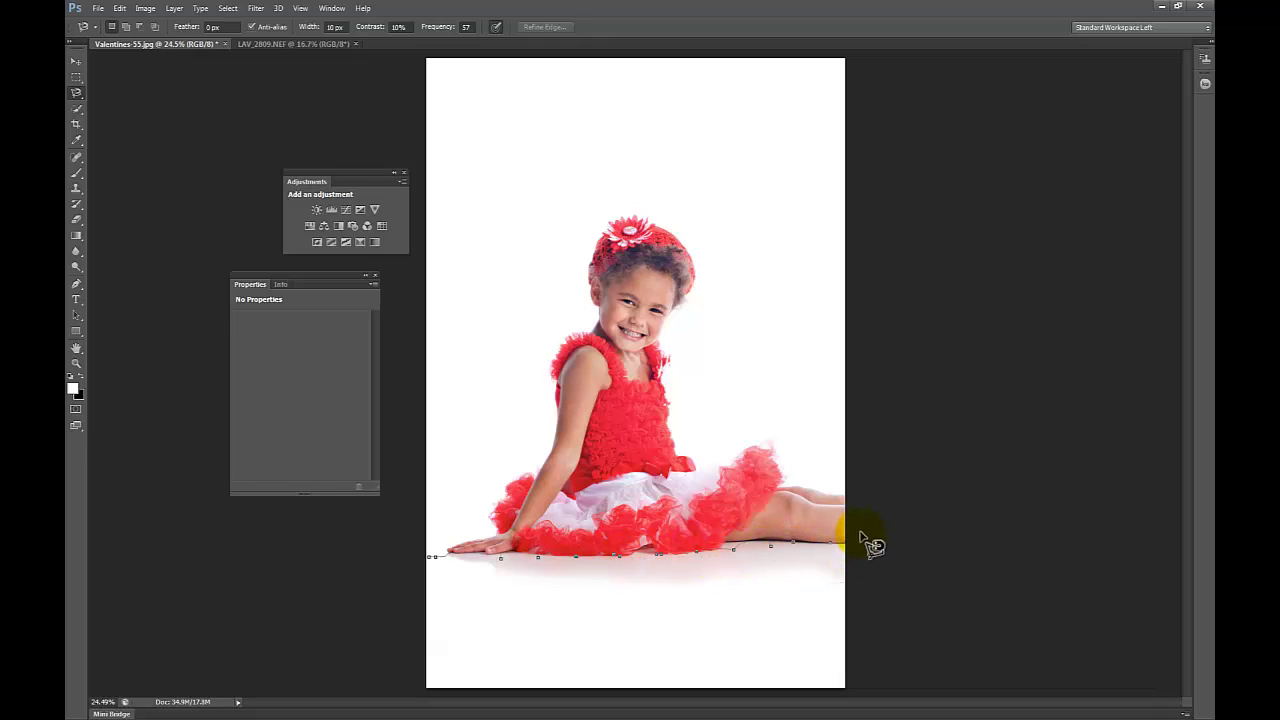
click(803, 206)
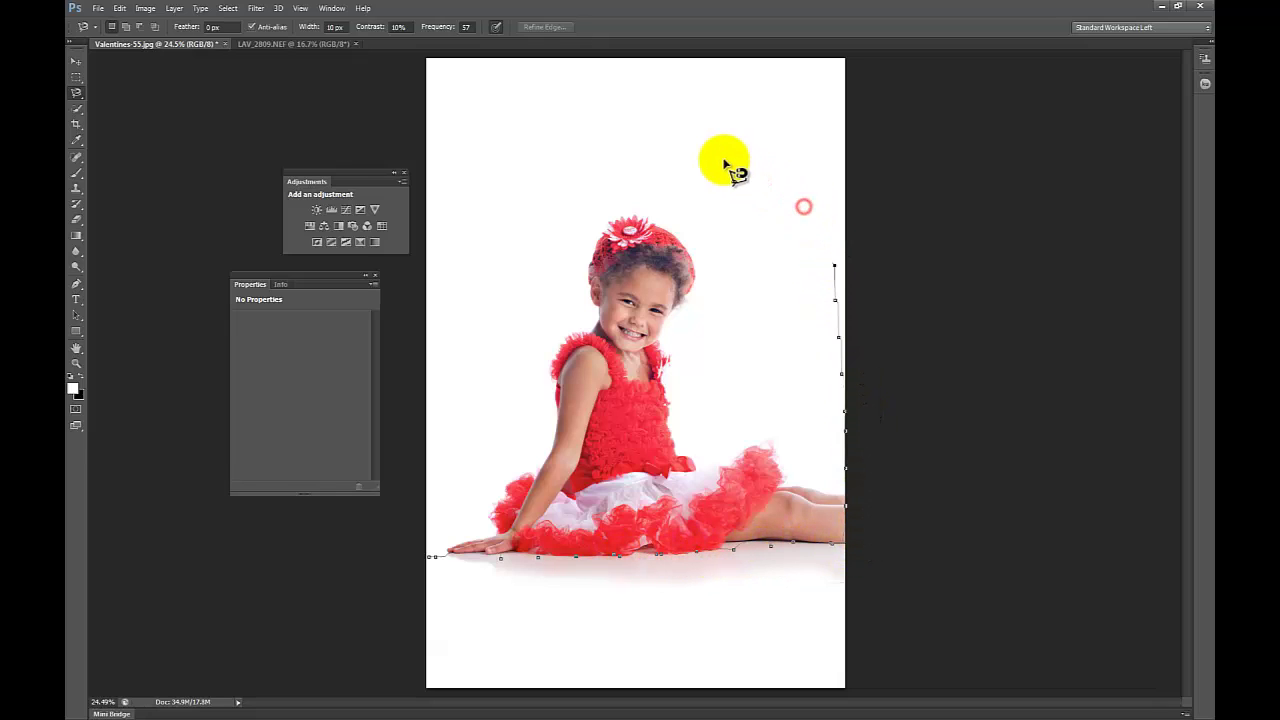
click(725, 160)
click(612, 164)
click(489, 263)
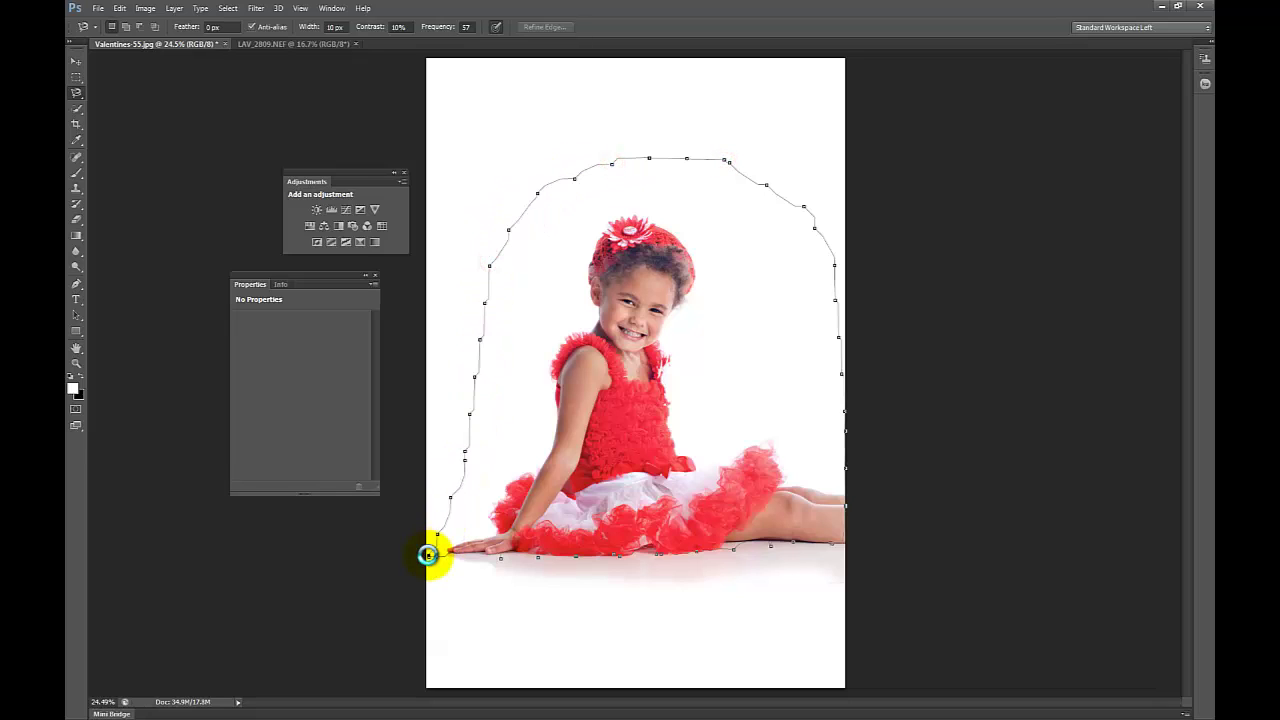
click(428, 555)
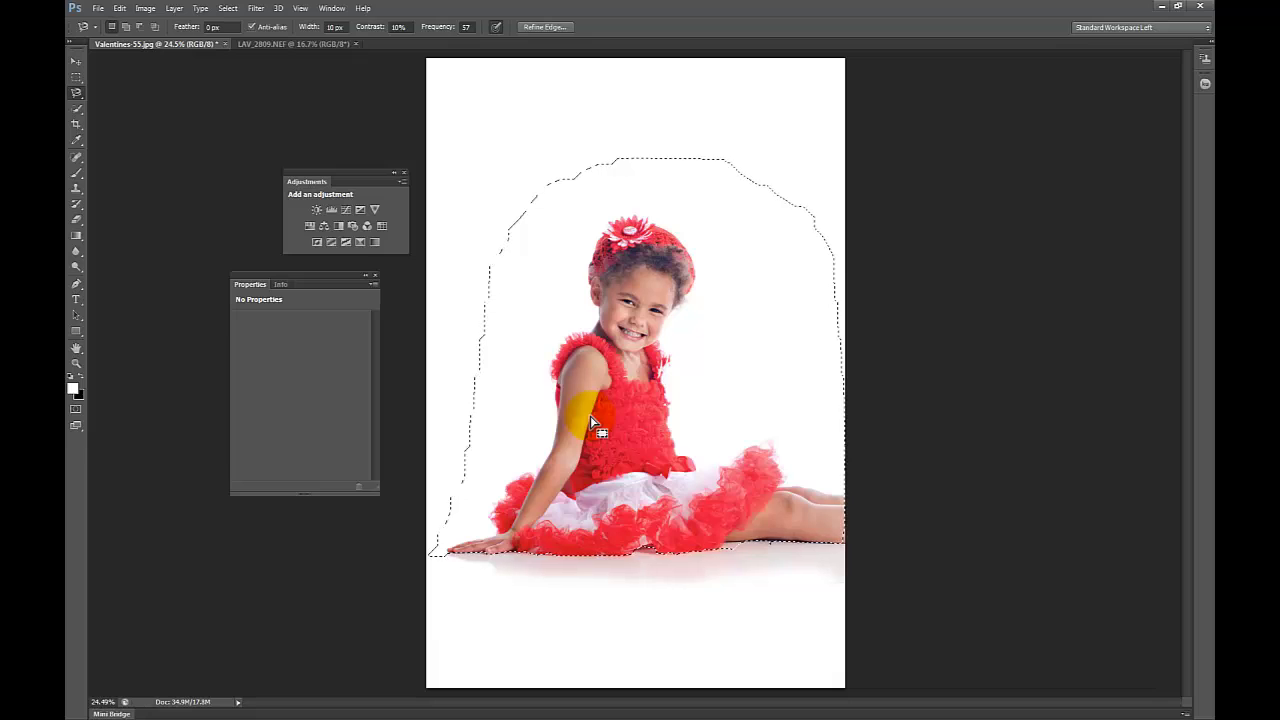
Step: Copy the selected girl onto a new layer and start a free transform on the copy
key(ctrl+j)
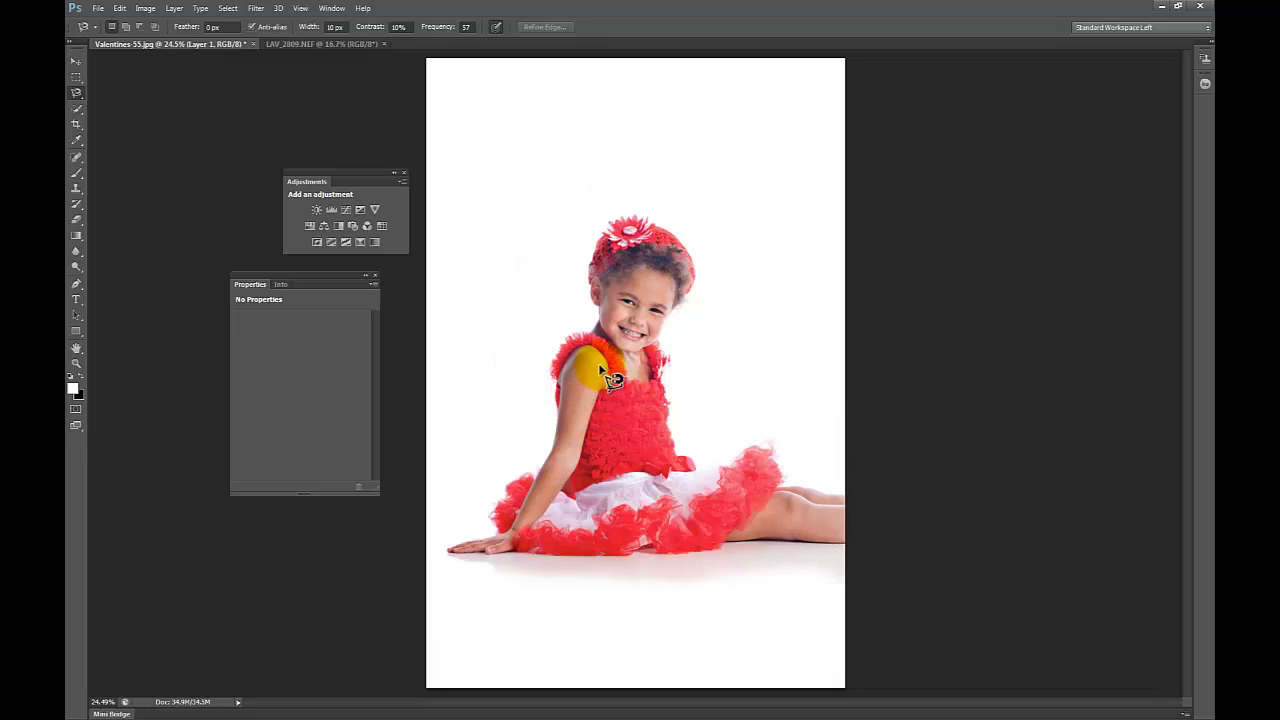
key(ctrl+t)
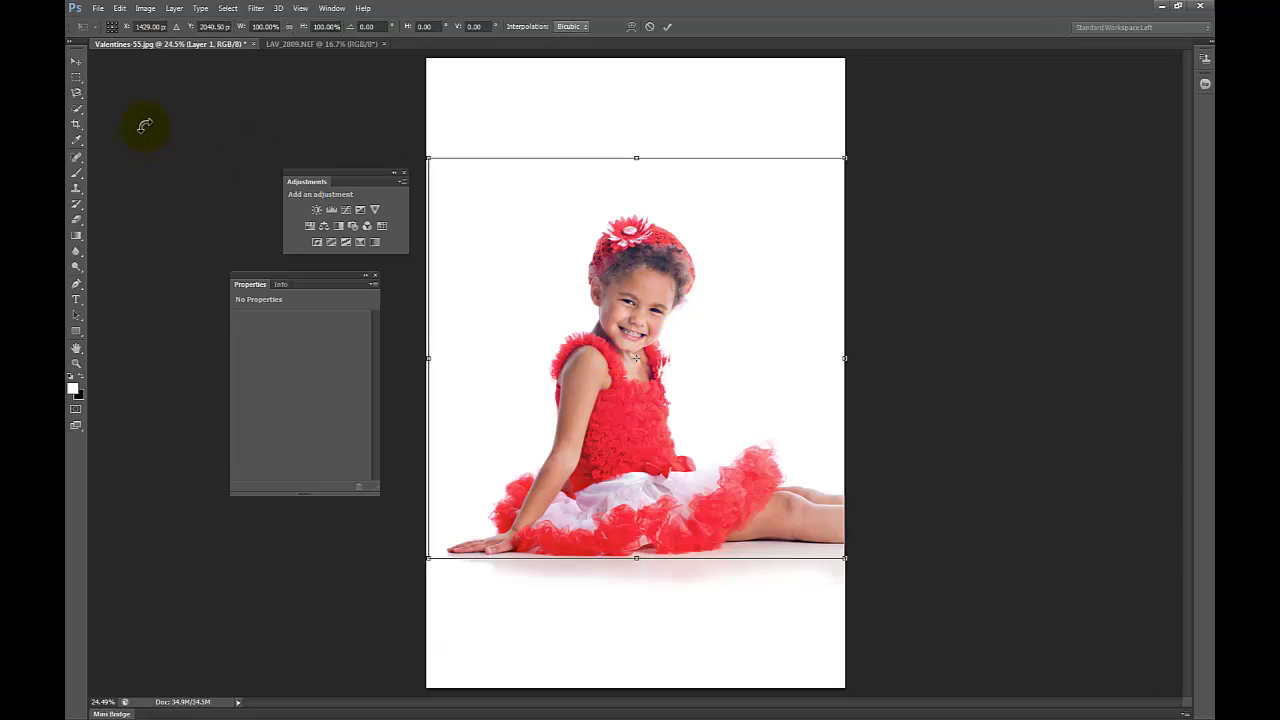
Step: Try flipping the copied girl horizontally, and flip her back to the original direction
click(122, 8)
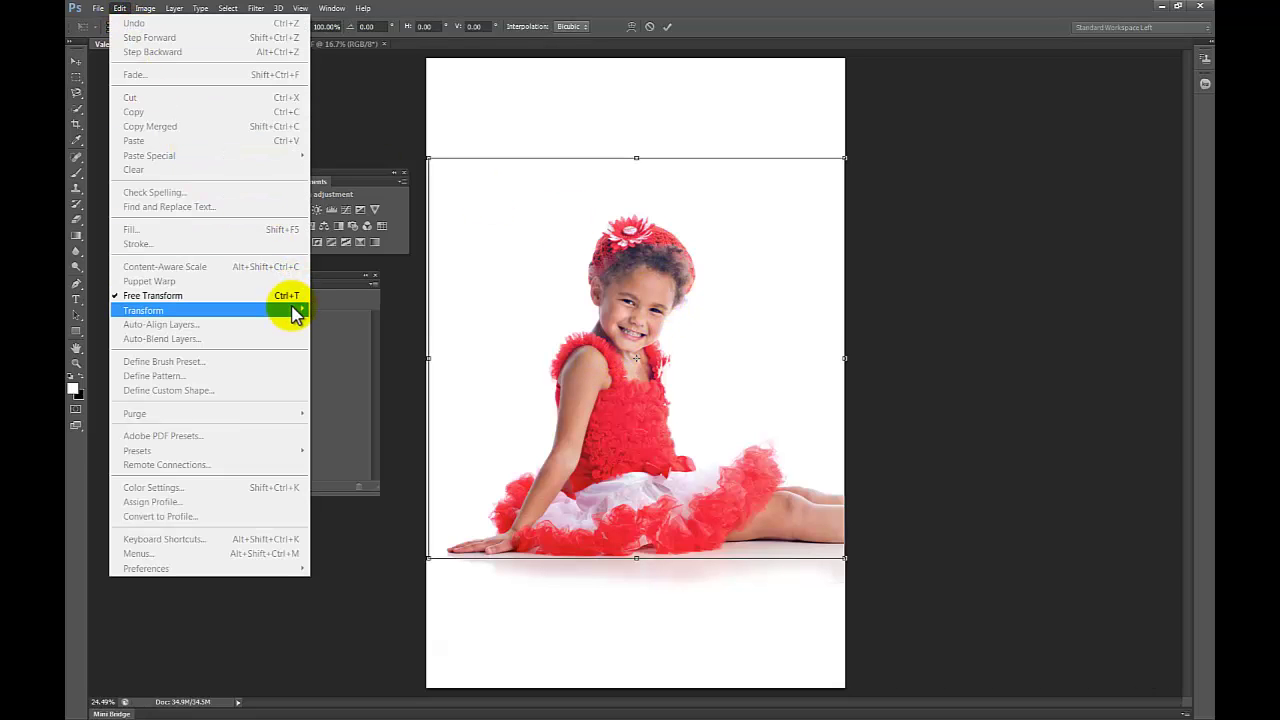
mouse_move(294, 310)
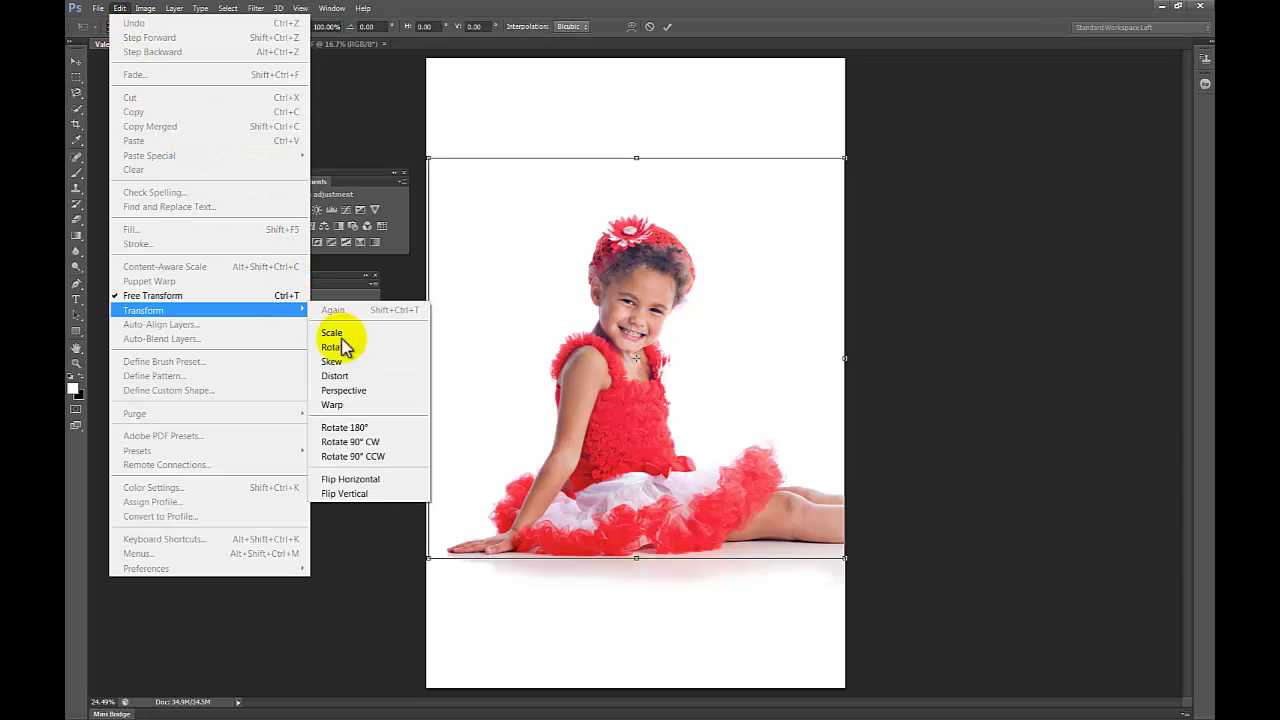
click(393, 485)
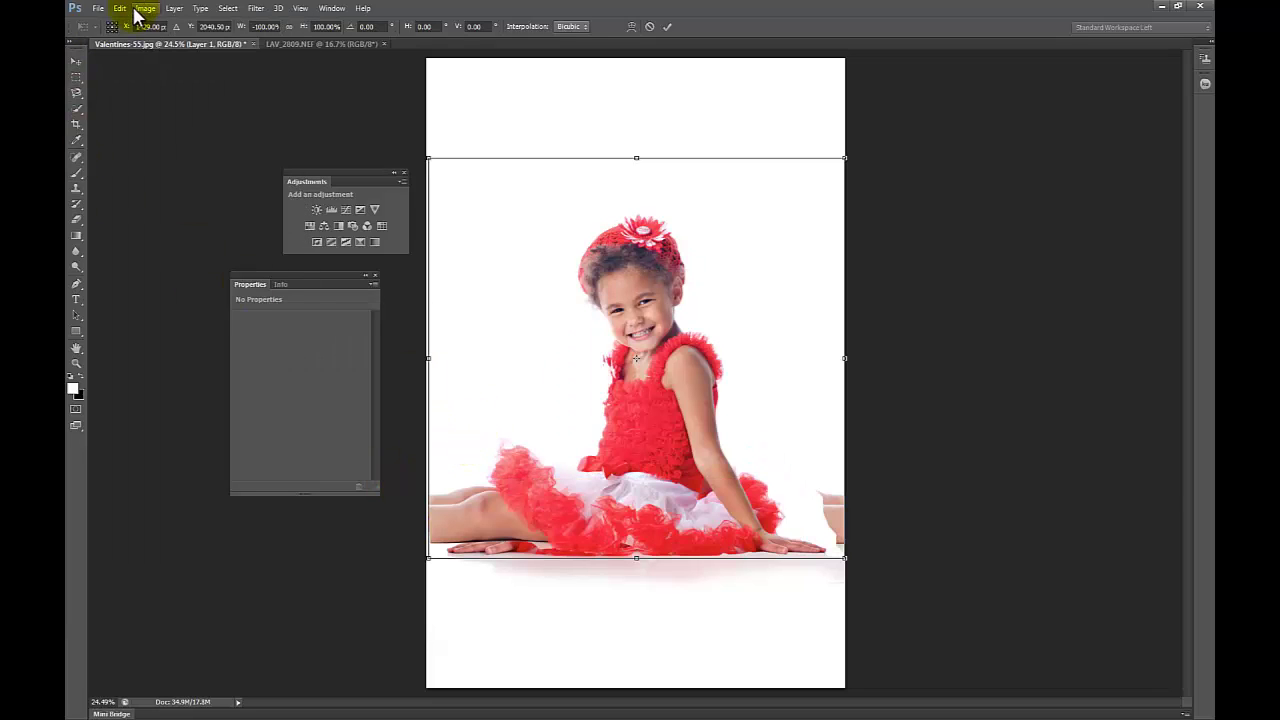
click(120, 9)
mouse_move(251, 310)
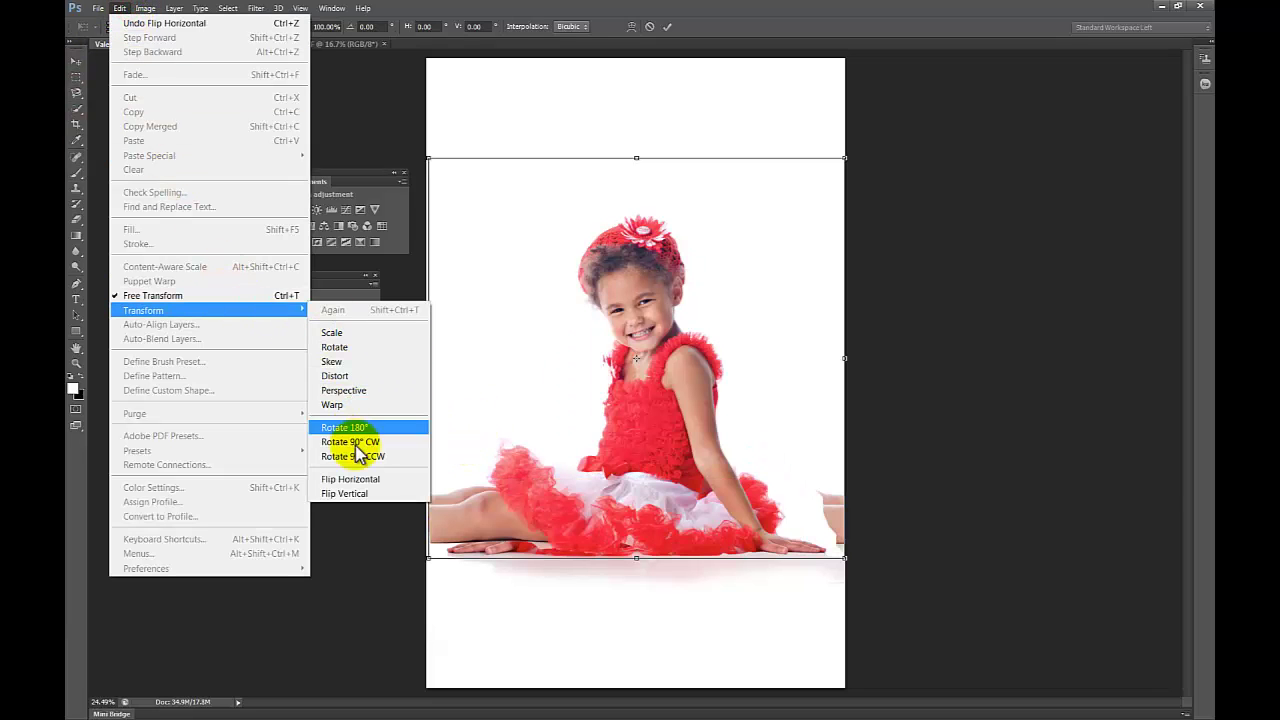
click(355, 480)
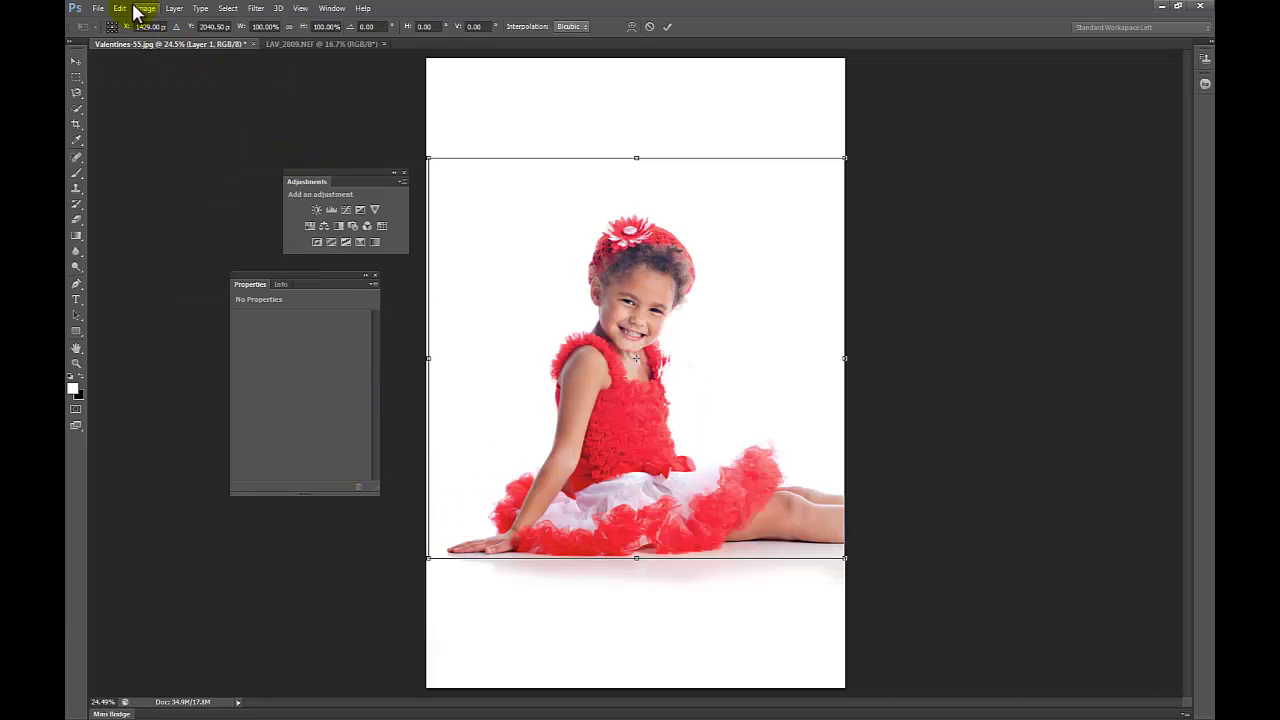
Step: Flip the copied girl vertically and move the copy directly beneath her as a floor reflection
click(120, 9)
mouse_move(270, 312)
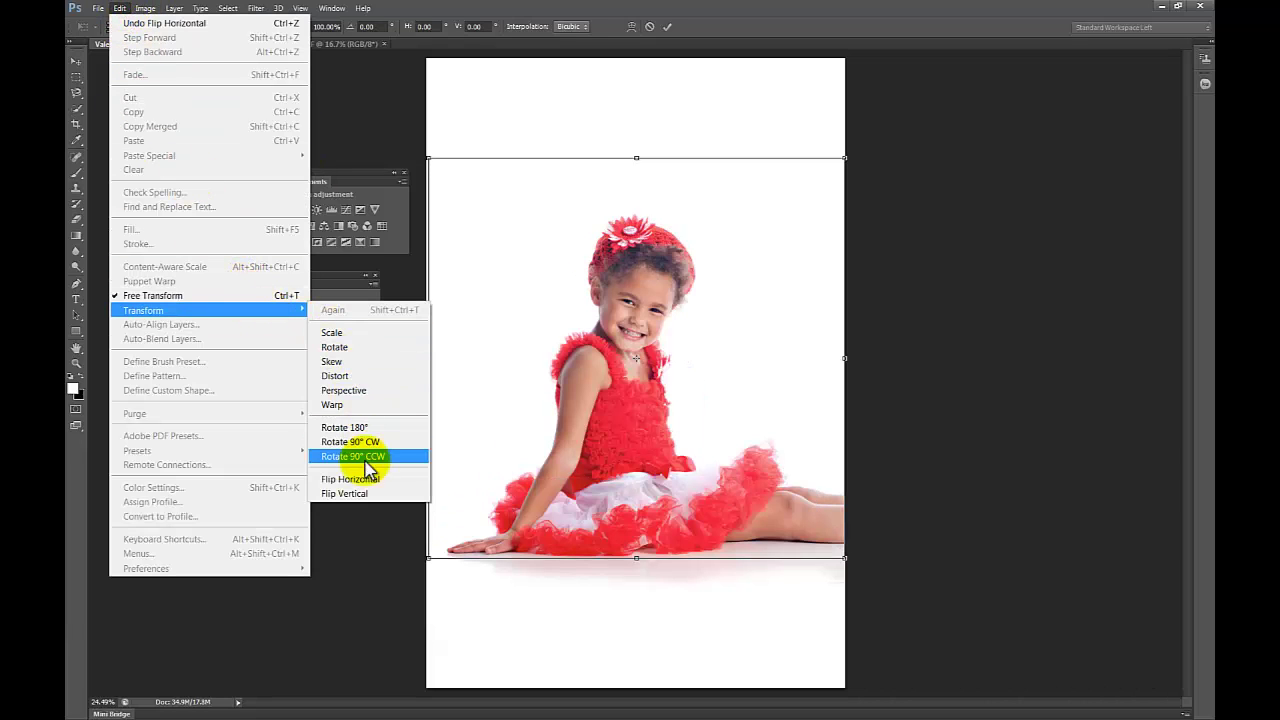
click(360, 494)
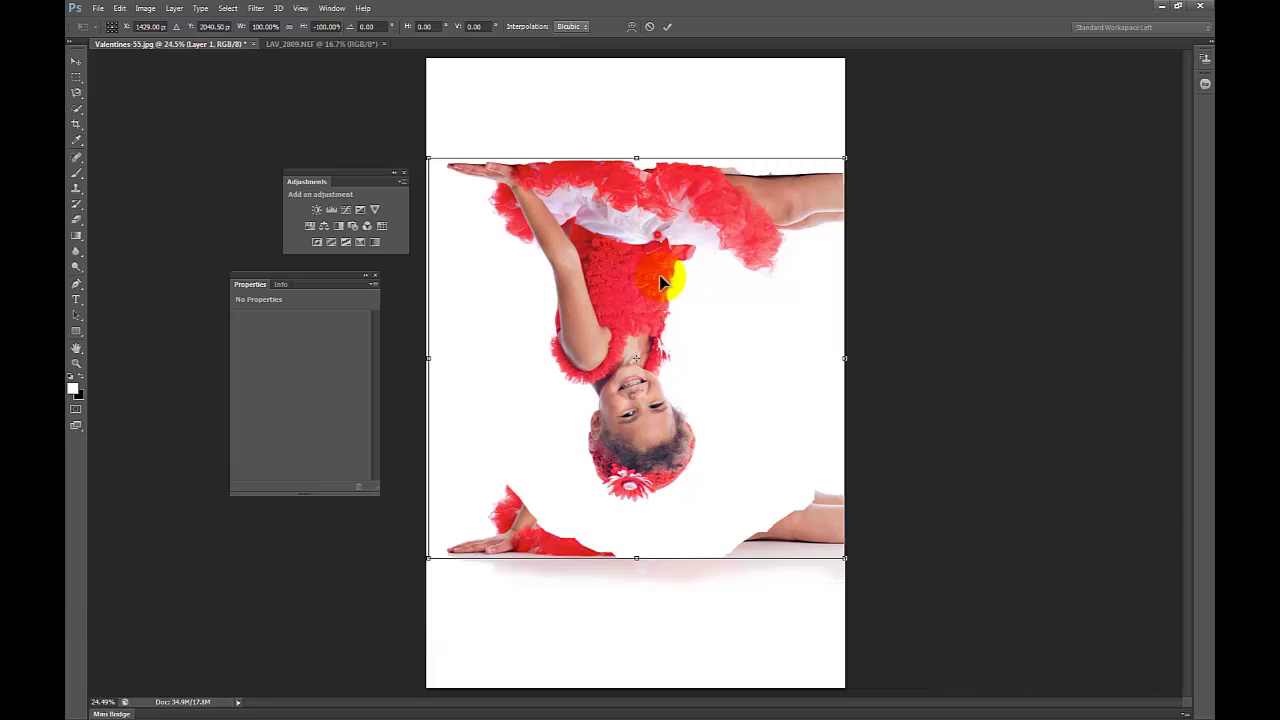
drag(660, 283, 655, 626)
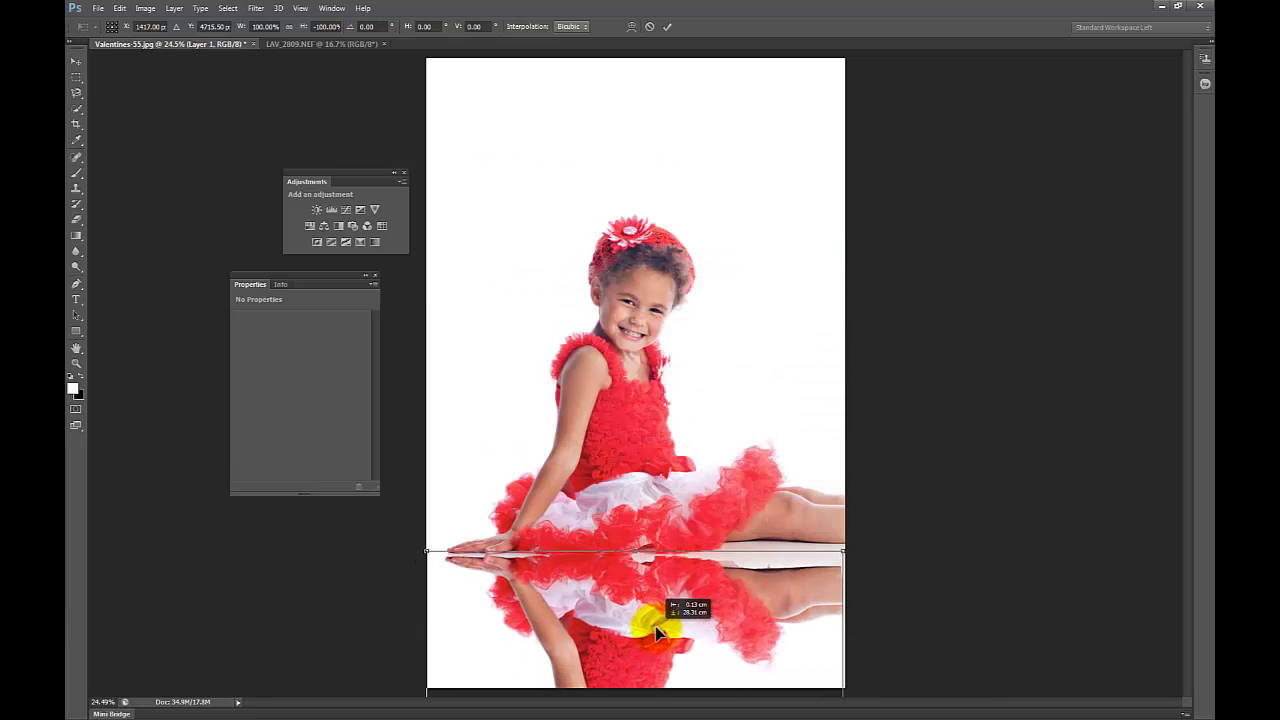
Step: Rotate the reflection to about 177.8° and nudge it so its hand, skirt and legs meet the girl's lower edge
drag(858, 537, 807, 558)
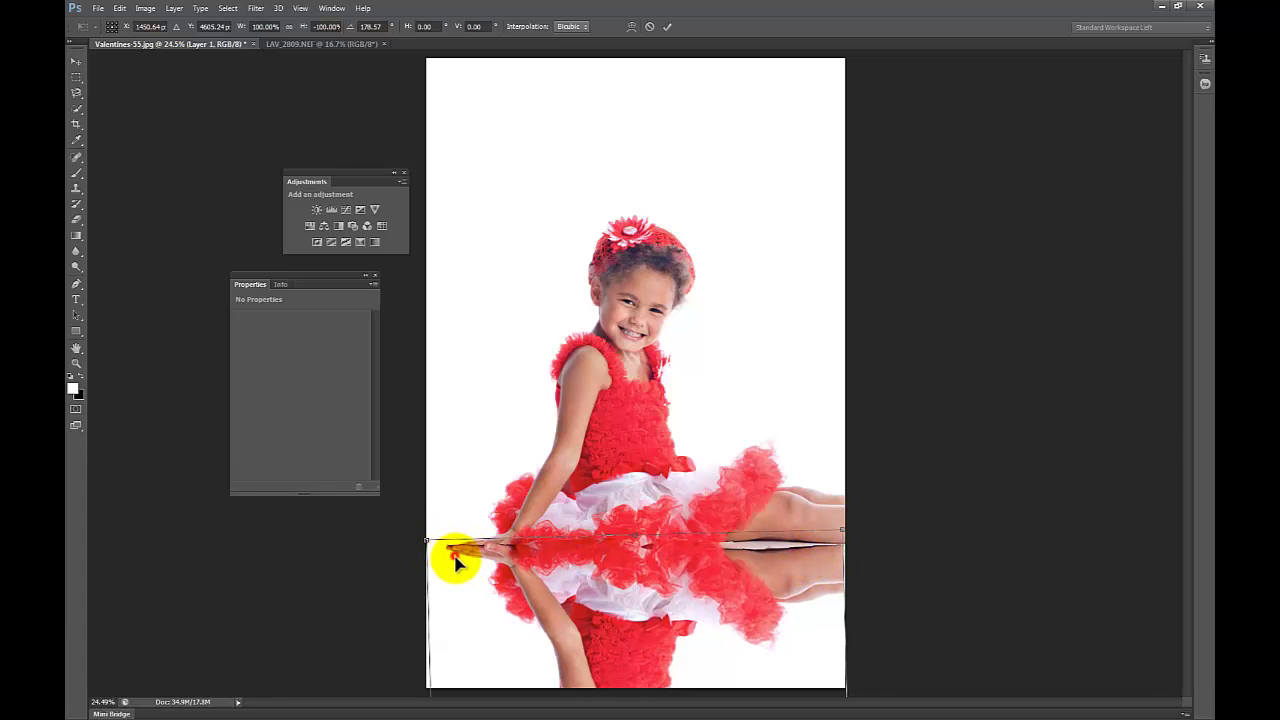
drag(449, 556, 458, 557)
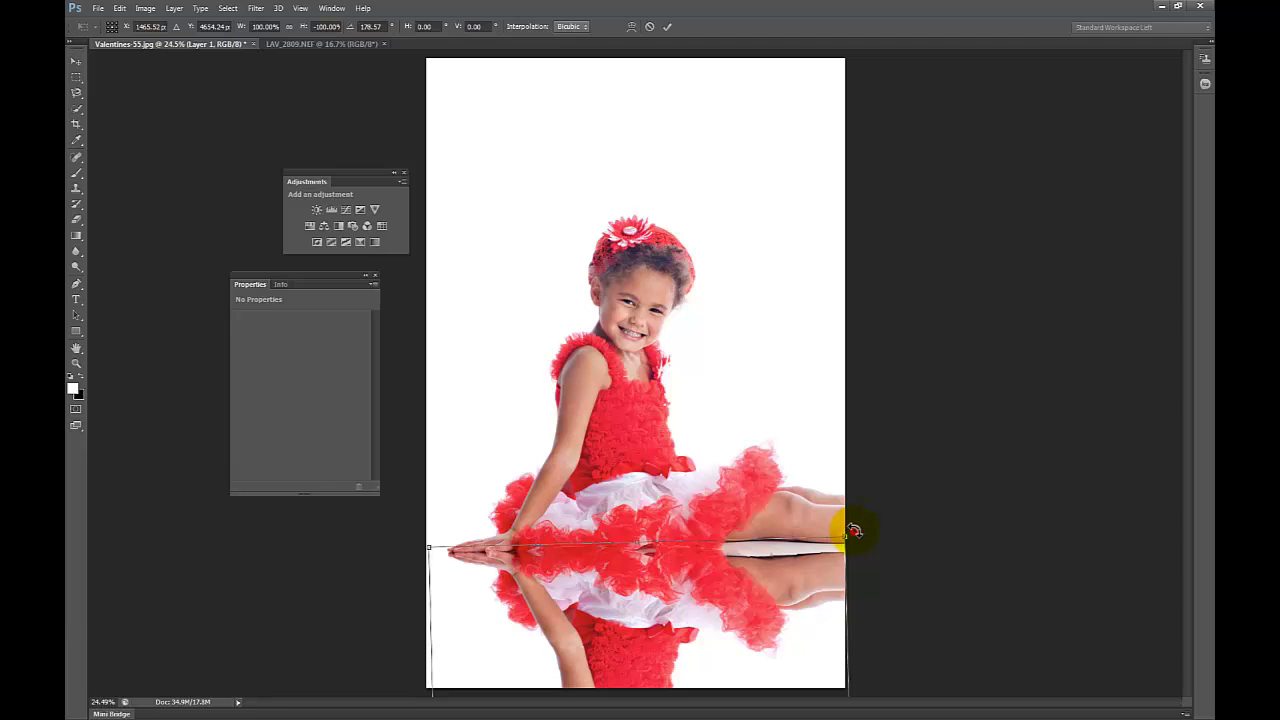
drag(854, 530, 852, 526)
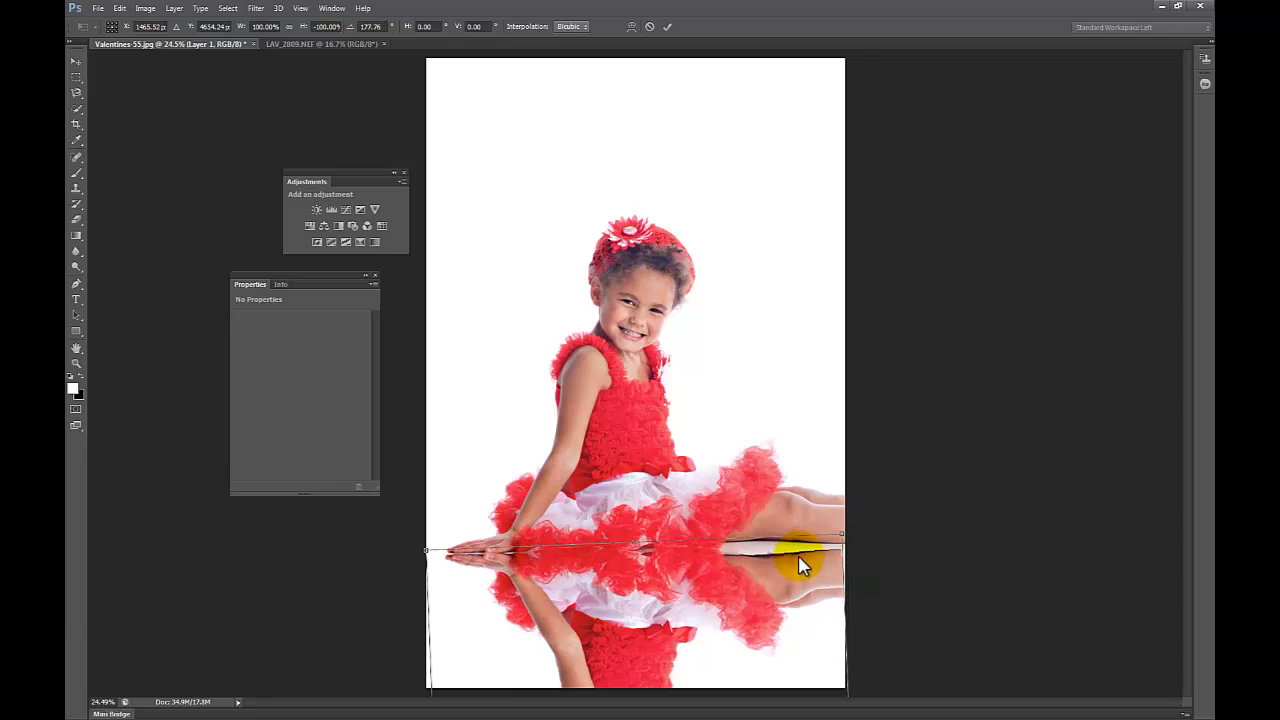
drag(798, 565, 801, 558)
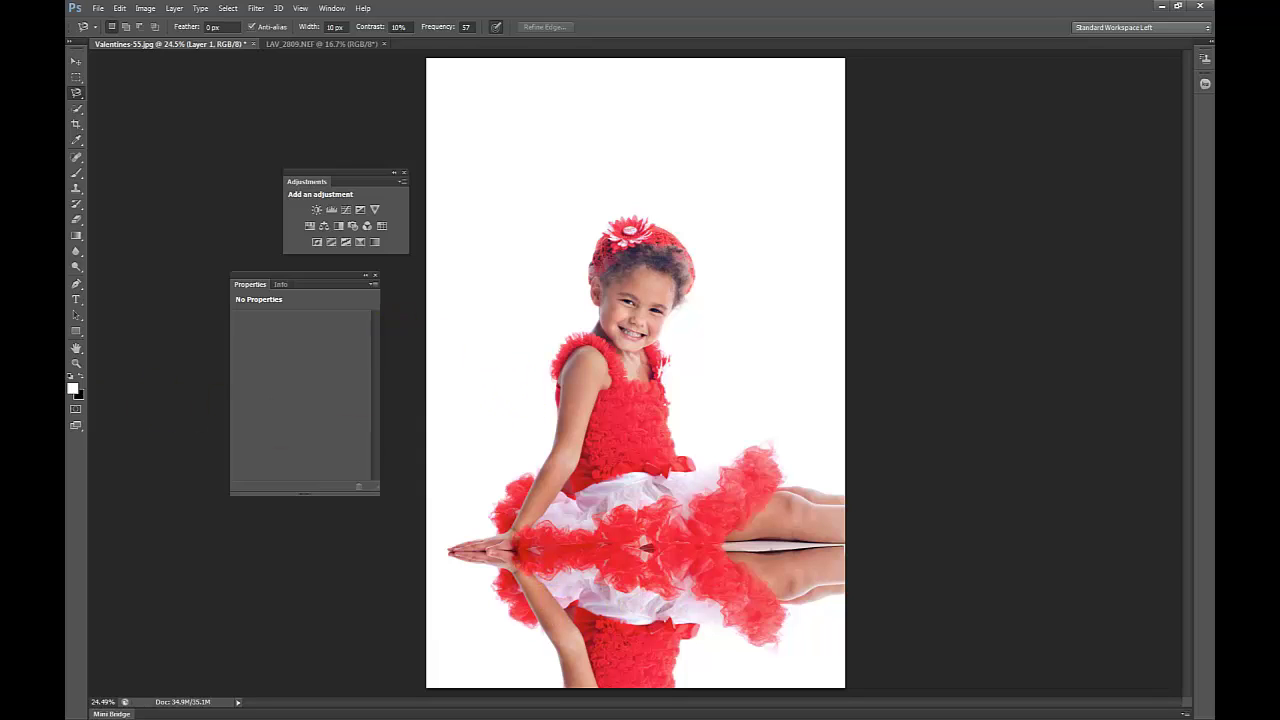
Step: Lower the opacity of the reflection layer to about 72%
key(F7)
drag(610, 185, 1008, 123)
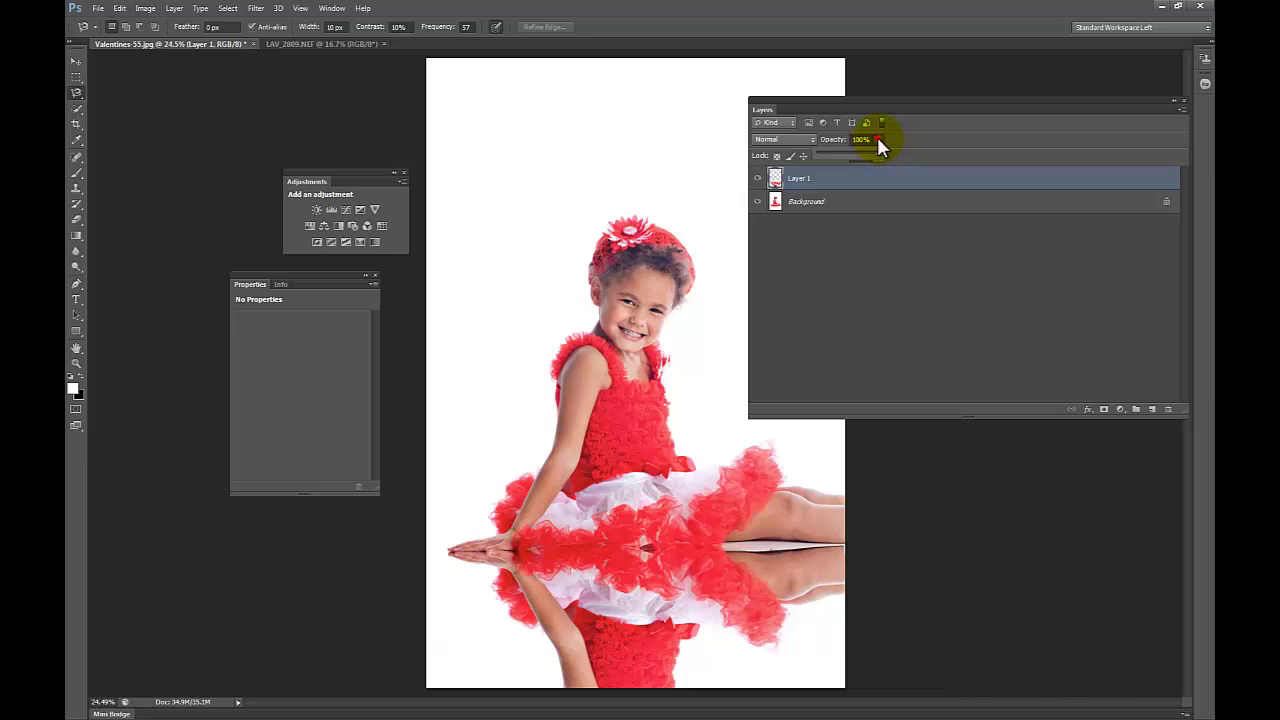
drag(827, 153, 825, 153)
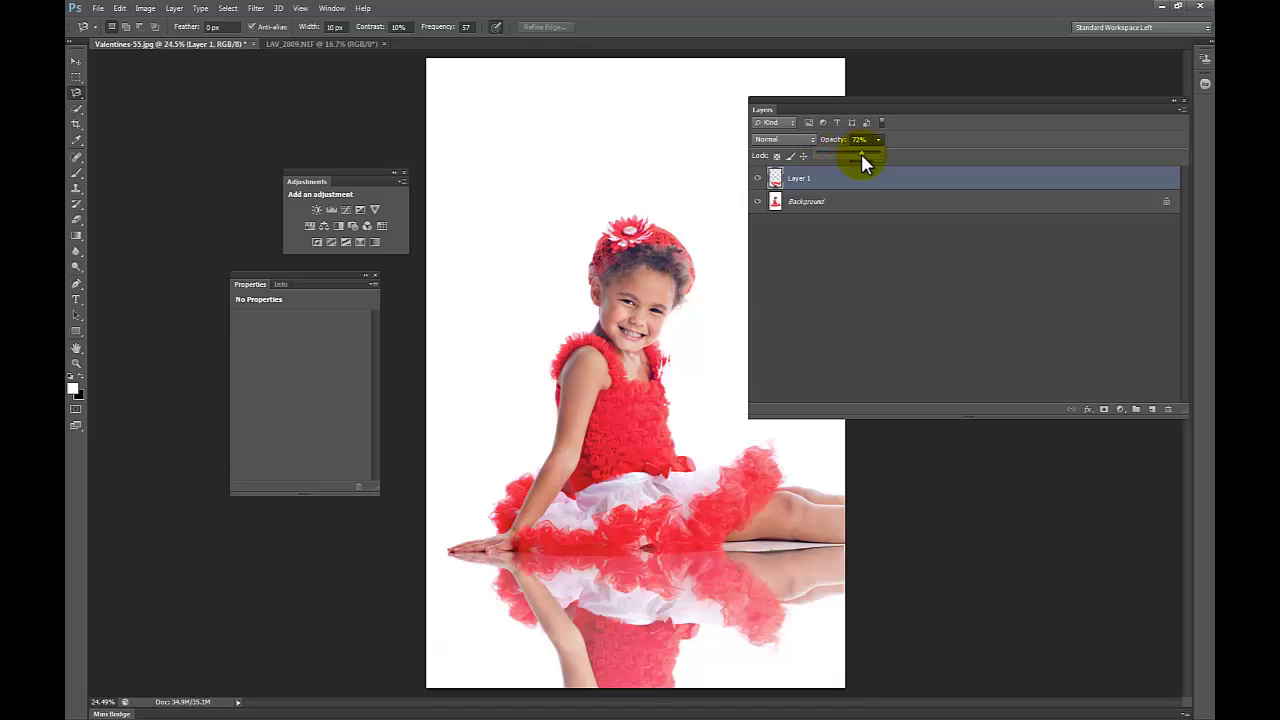
Step: Lower the opacity of the reflection layer to 14% and flatten the image
drag(871, 155, 825, 160)
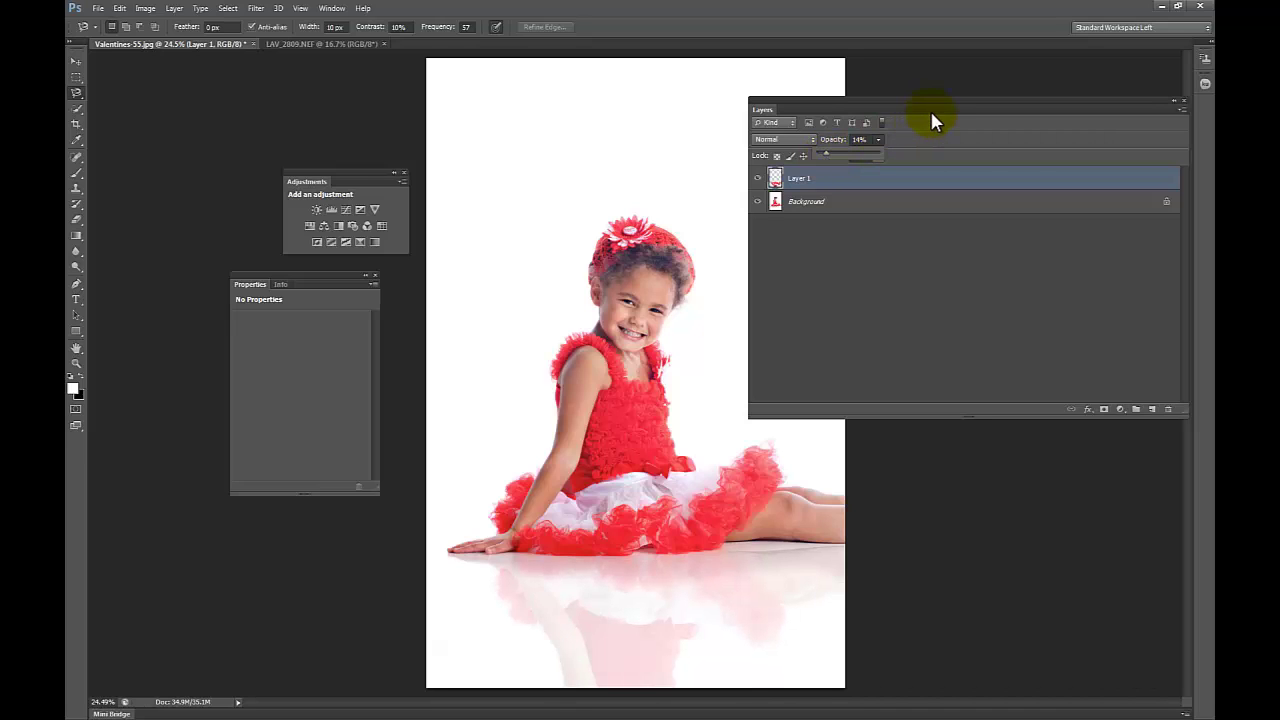
key(F7)
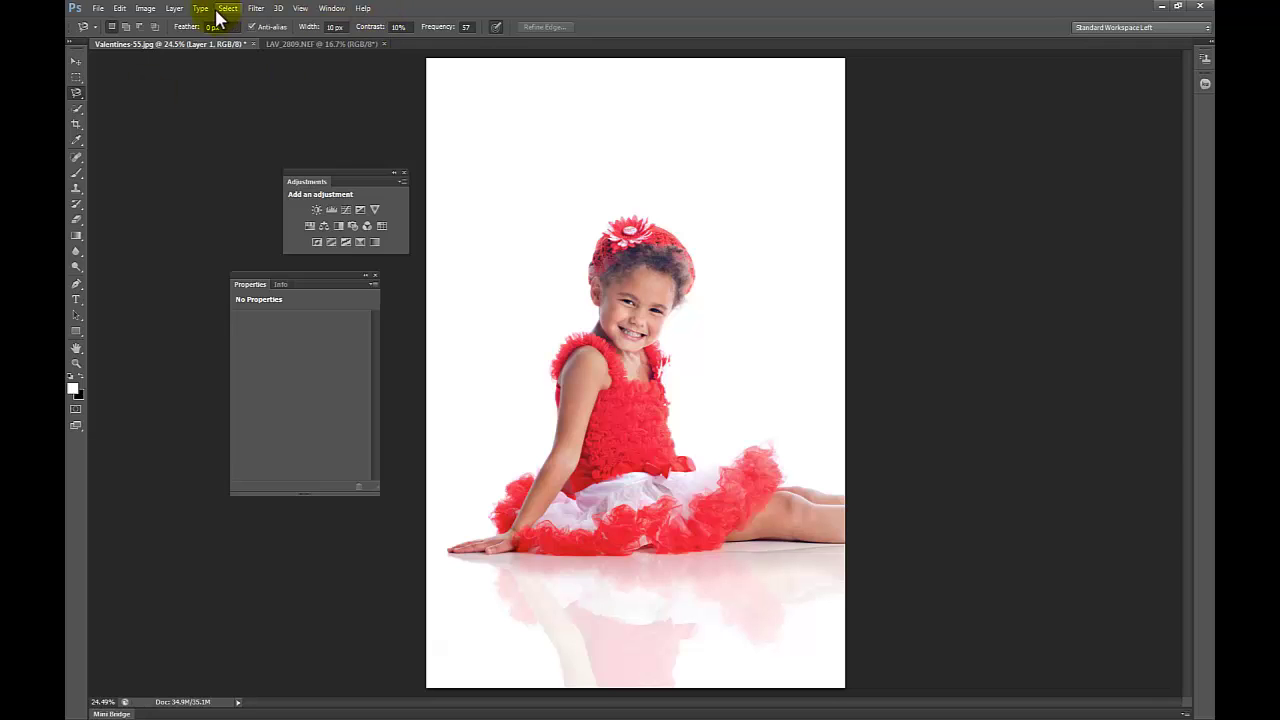
click(175, 9)
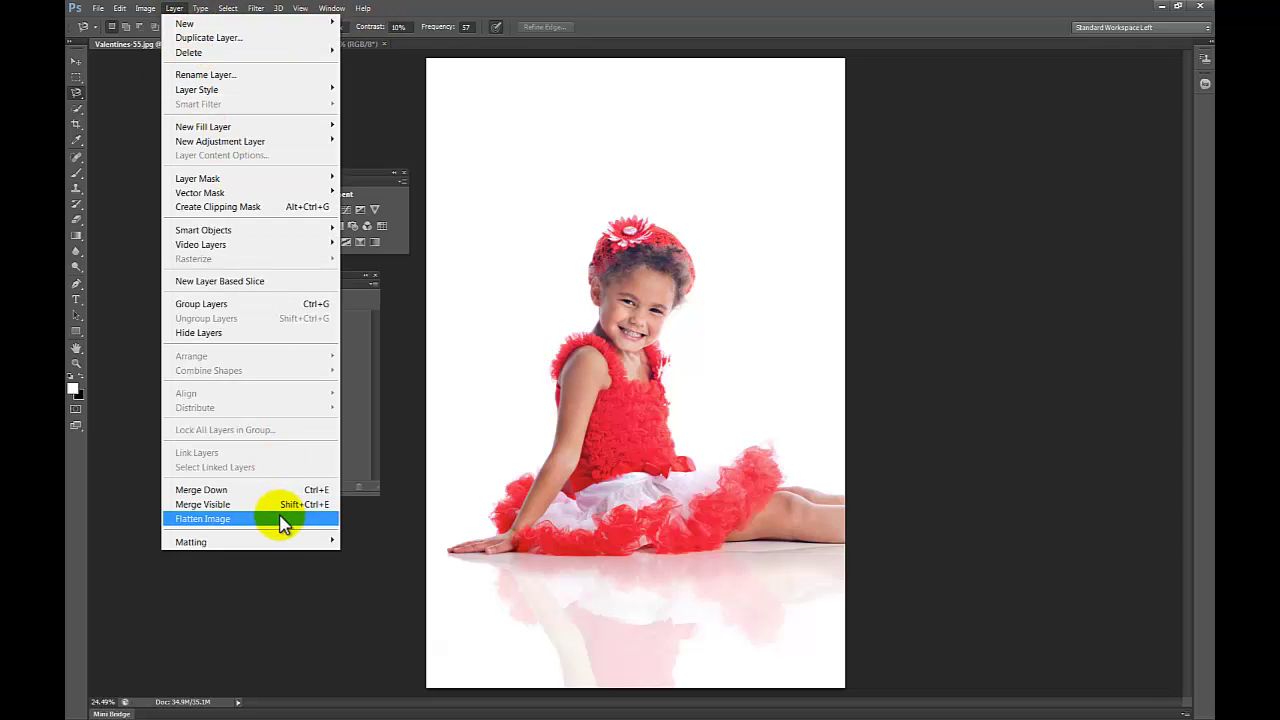
click(284, 520)
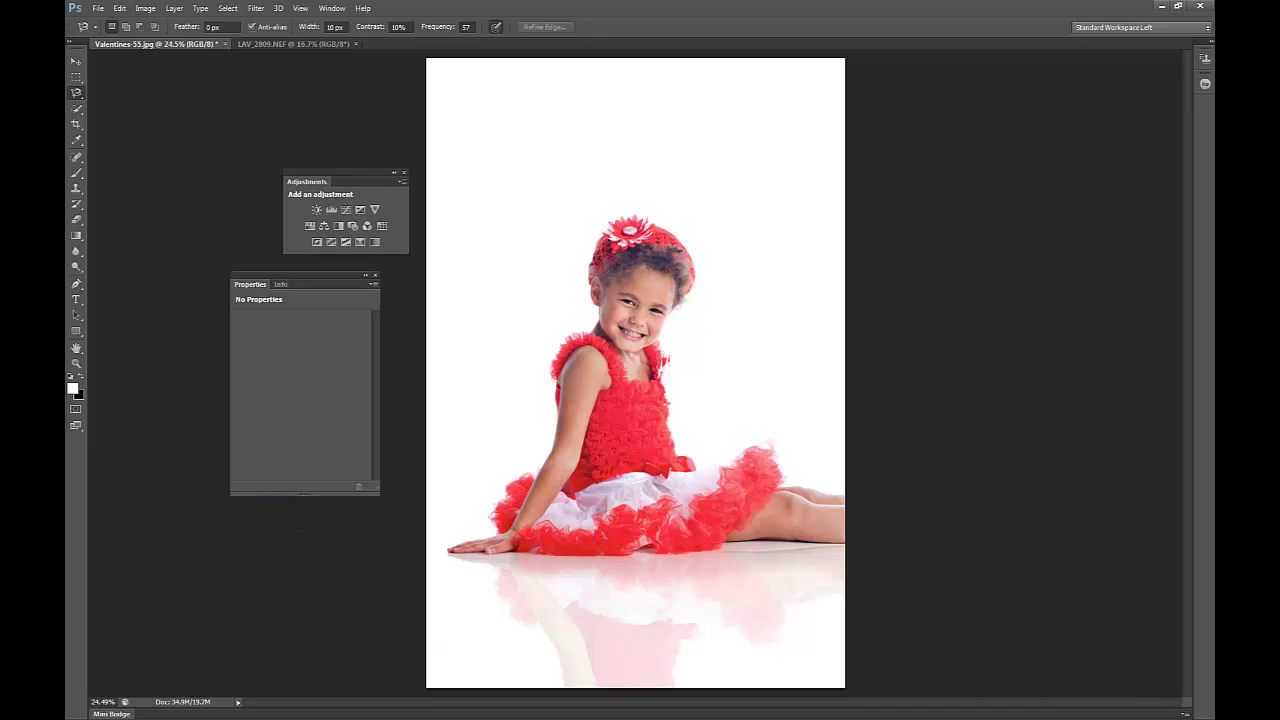
Step: Apply a Gaussian Blur to the whole flattened image
click(256, 10)
mouse_move(423, 182)
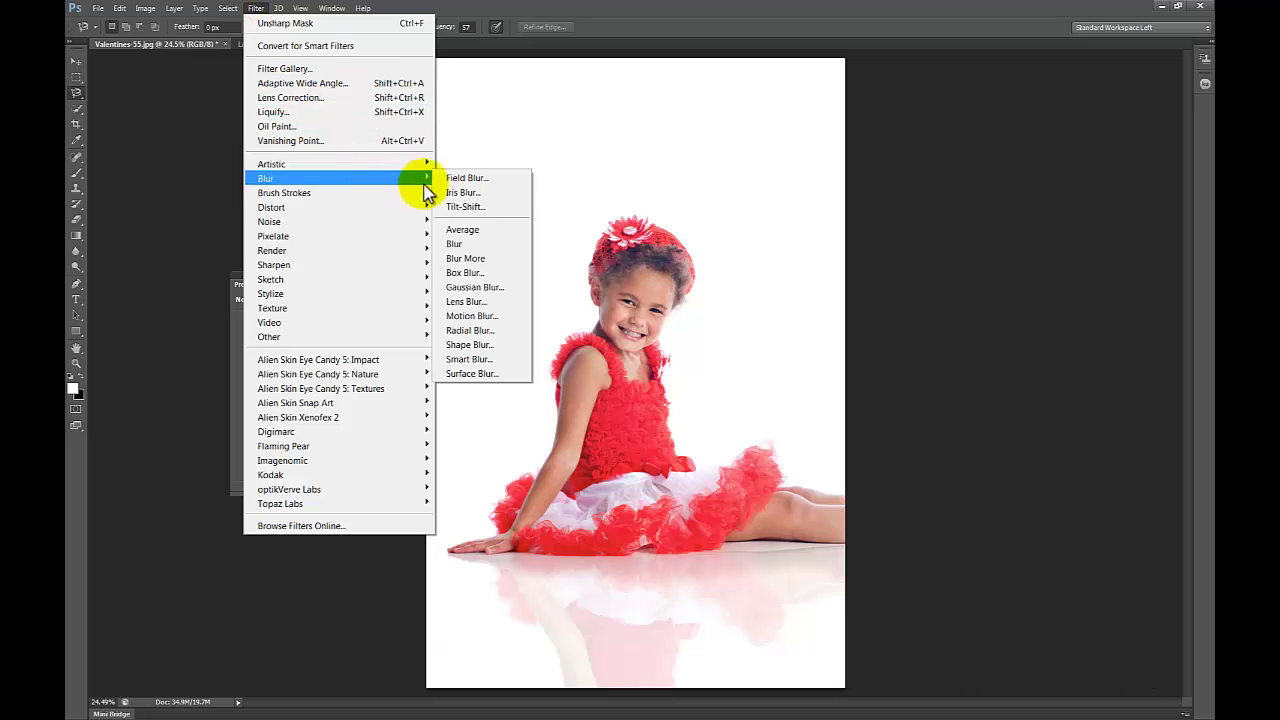
click(512, 288)
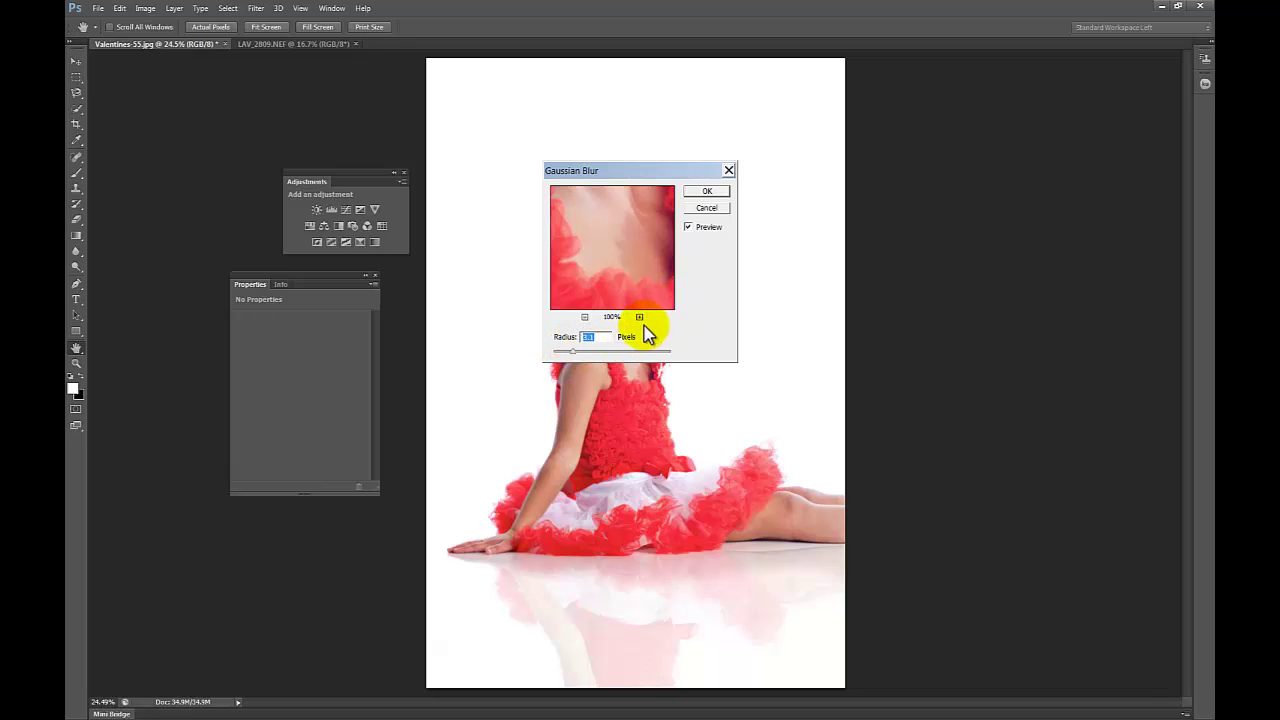
click(704, 192)
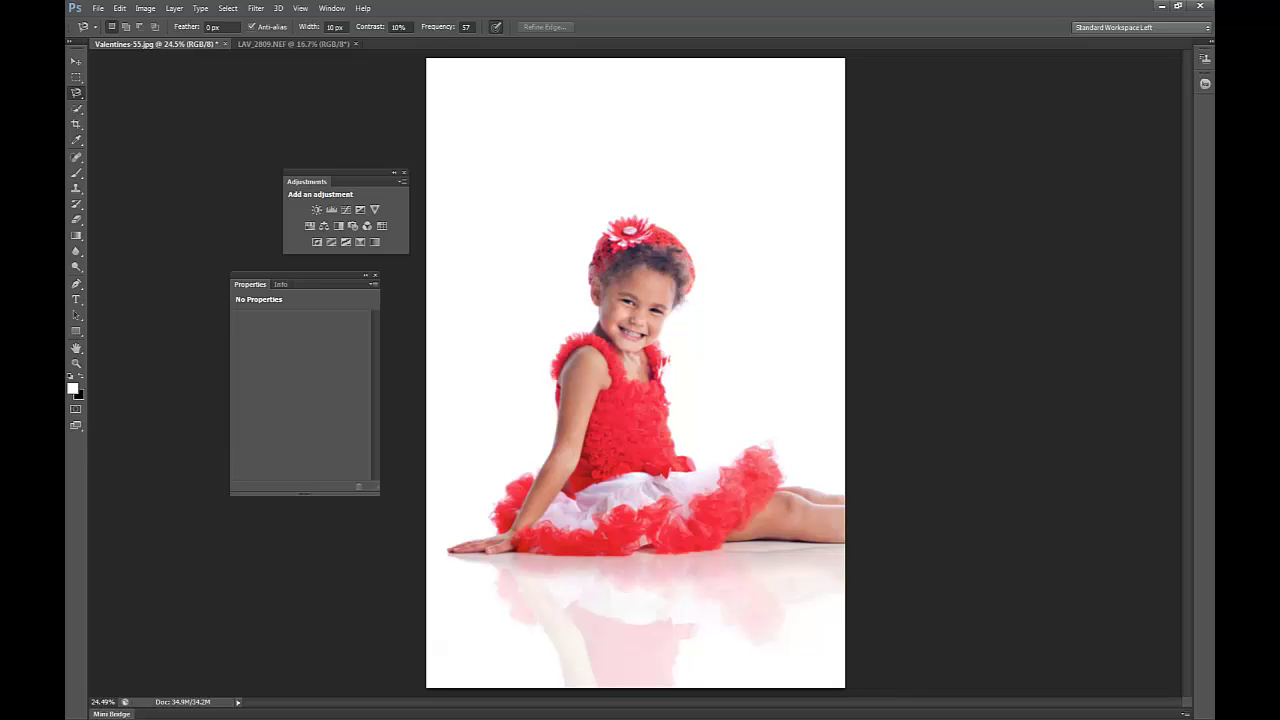
Step: Return the image to its Flatten Image history state and set the Gaussian Blur state as the History Brush source
drag(66, 301, 864, 121)
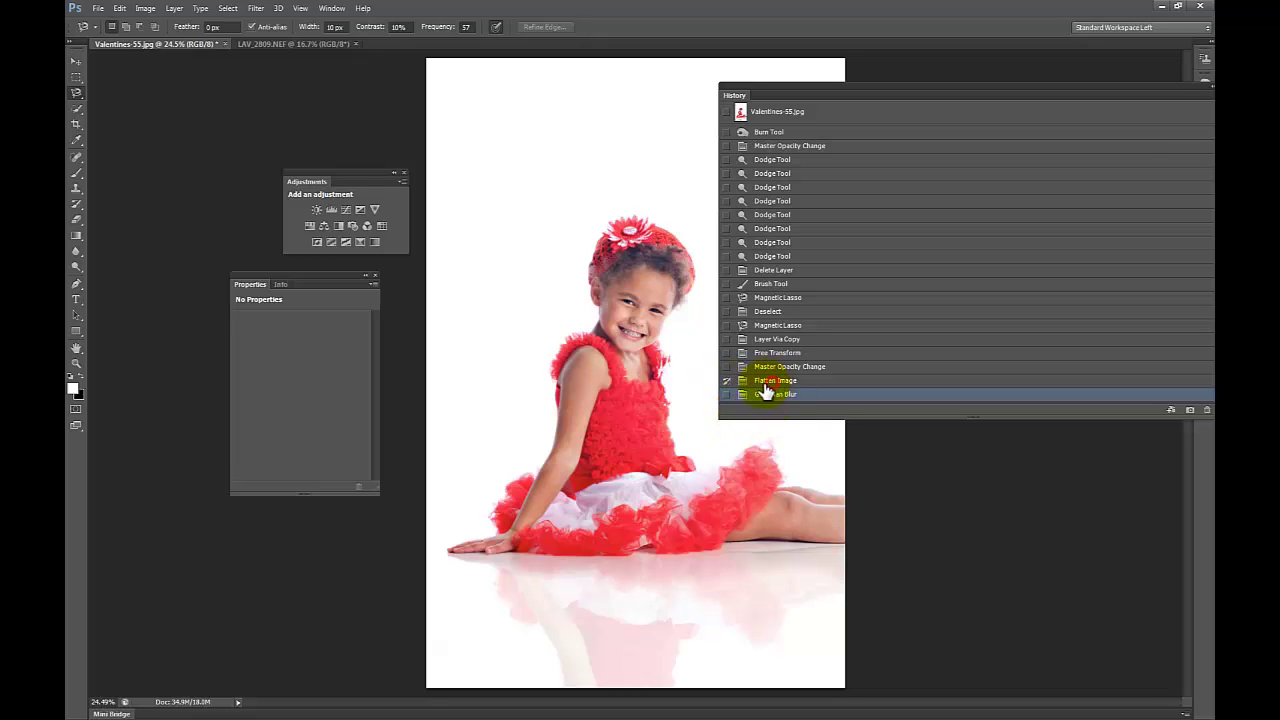
click(765, 382)
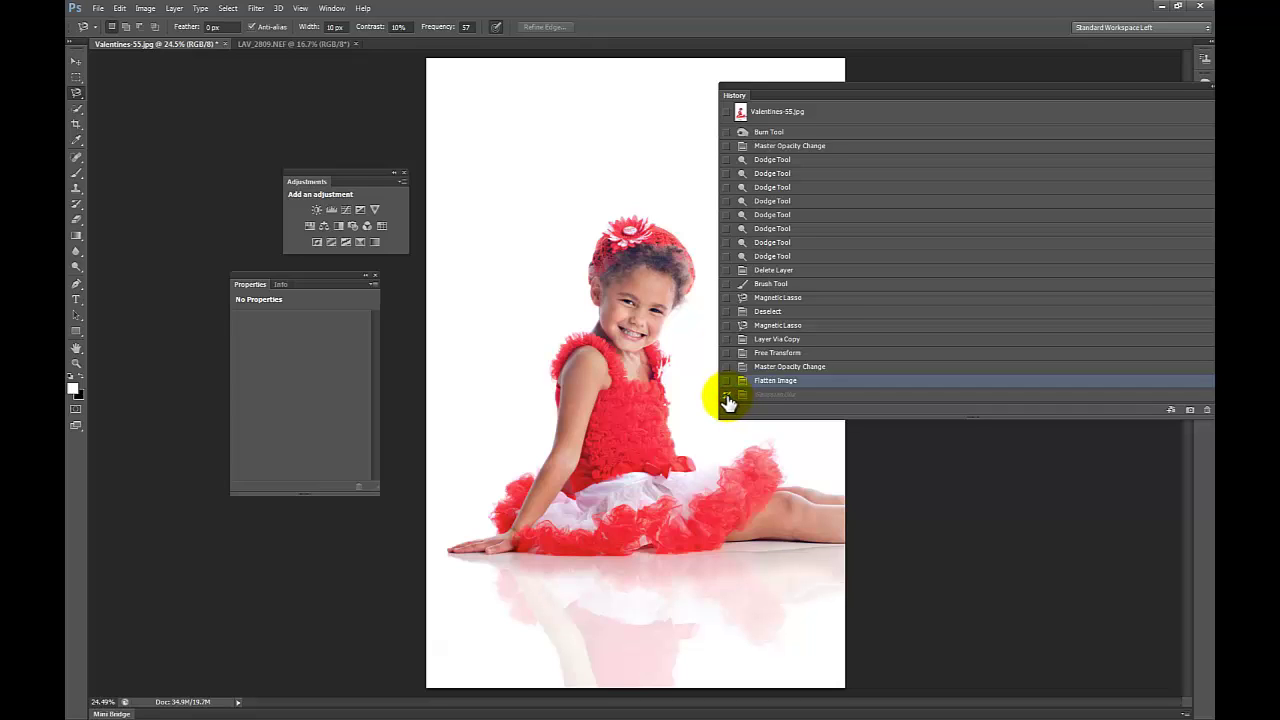
click(727, 396)
Step: Enlarge the History Brush to 700 px and paint the blurred state over the floor reflection and the backdrop
key(y)
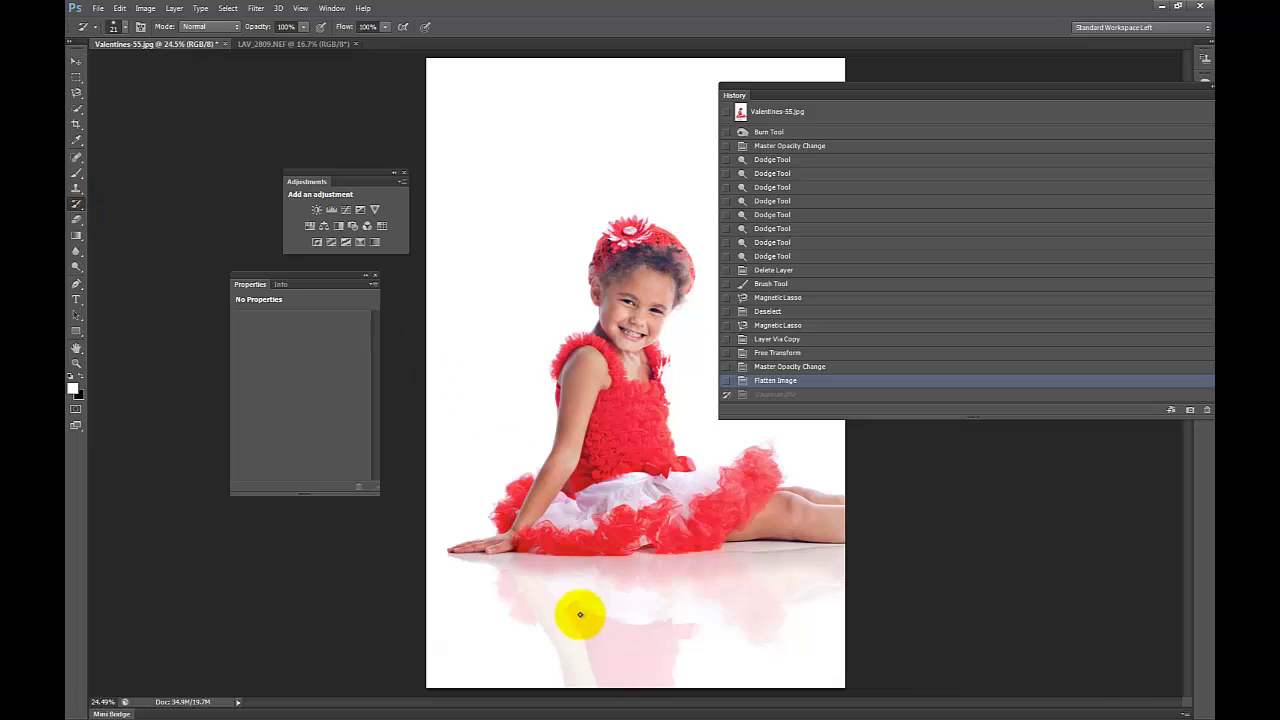
key(bracketright)
key(bracketright)
key(bracketright)
key(bracketright)
key(bracketright)
key(bracketright)
key(bracketright)
key(bracketright)
key(bracketright)
key(bracketright)
key(bracketright)
key(bracketright)
key(bracketright)
key(bracketright)
key(bracketright)
key(bracketright)
key(bracketright)
key(bracketright)
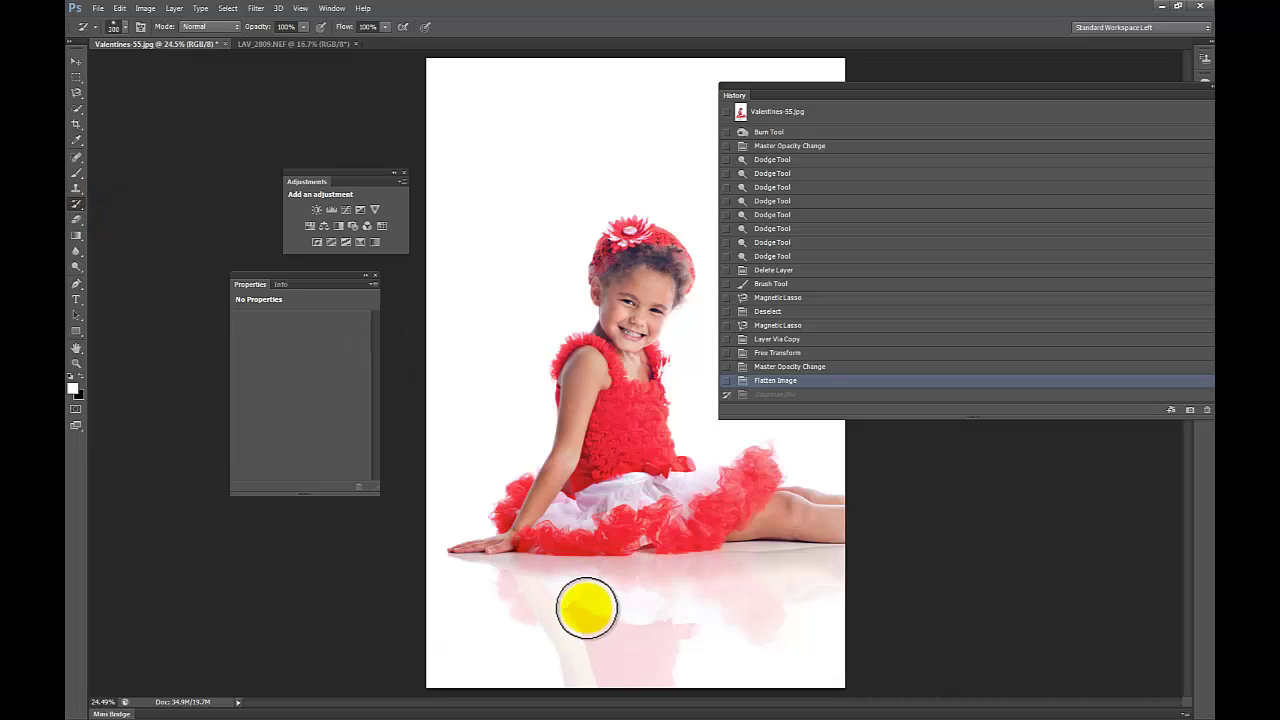
mouse_move(545, 622)
mouse_down()
mouse_move(623, 615)
mouse_move(731, 596)
mouse_move(769, 607)
mouse_move(651, 658)
mouse_move(652, 643)
mouse_move(532, 654)
mouse_move(523, 639)
mouse_move(544, 610)
mouse_move(474, 597)
mouse_move(806, 586)
mouse_move(795, 615)
mouse_move(566, 668)
mouse_up()
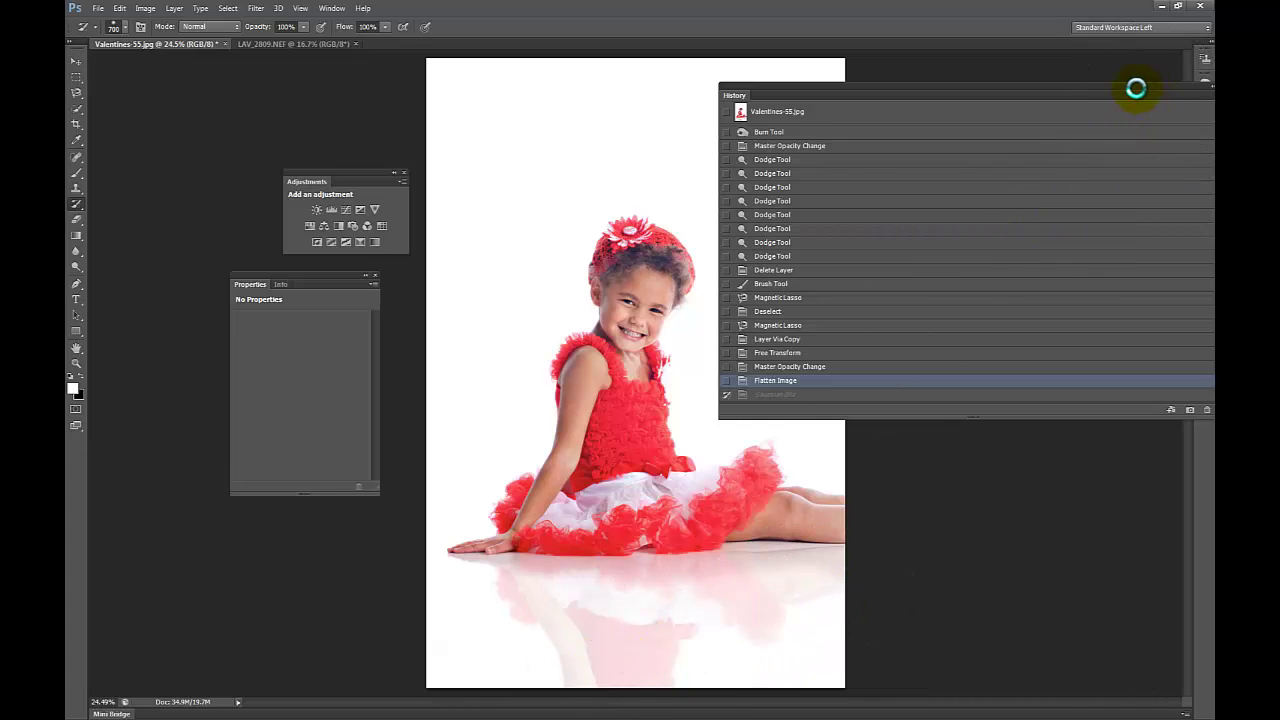
drag(1135, 83, 85, 333)
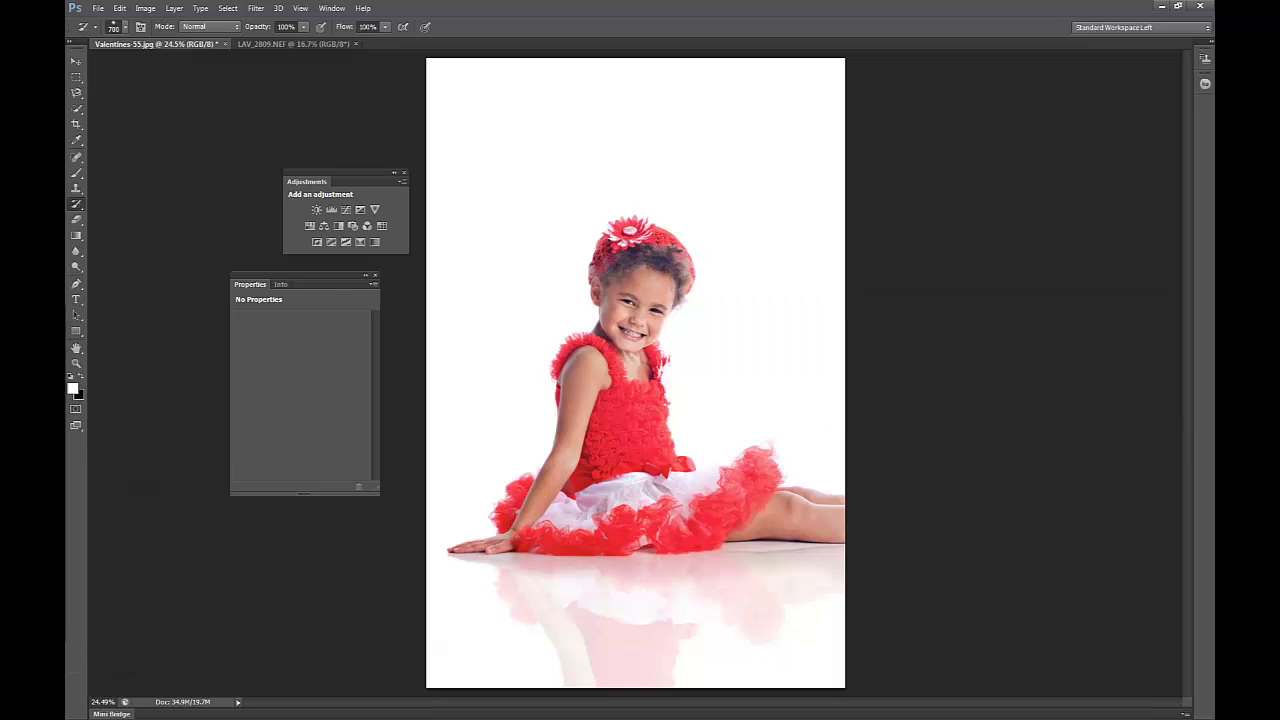
mouse_move(489, 383)
mouse_down()
mouse_move(693, 529)
mouse_move(735, 644)
mouse_move(709, 621)
mouse_move(774, 474)
mouse_move(593, 355)
mouse_move(791, 479)
mouse_up()
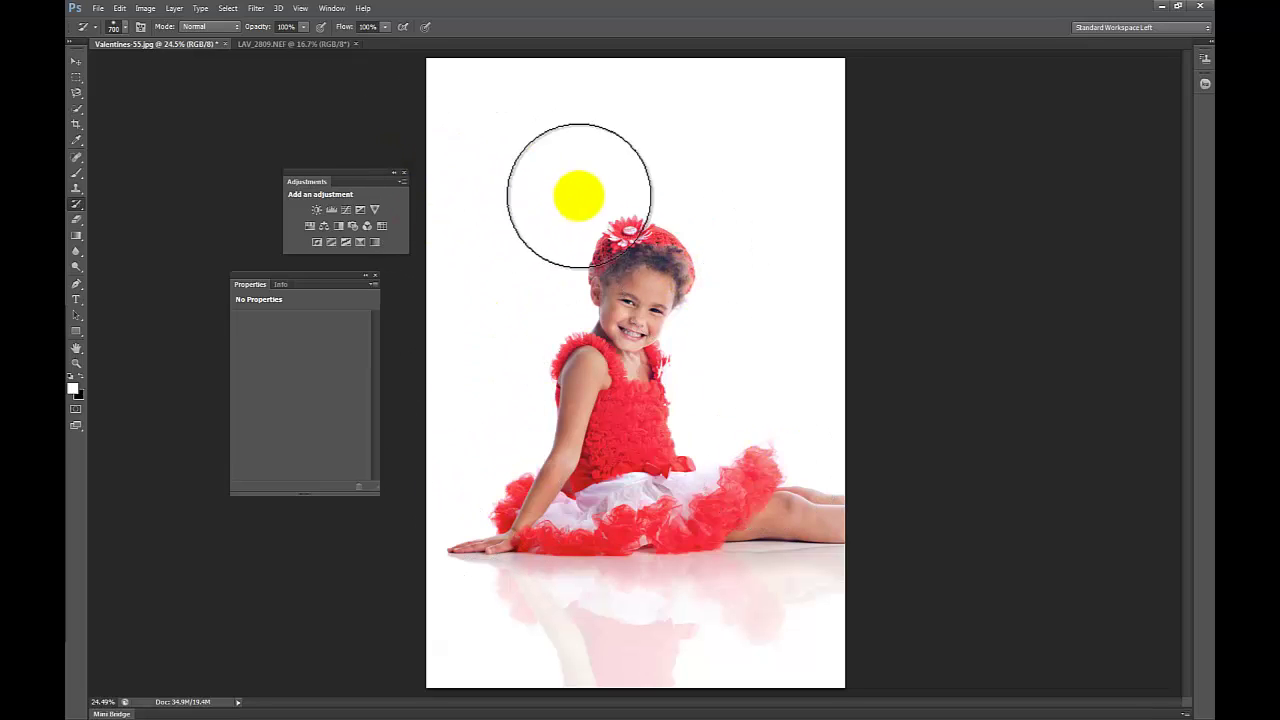
Step: Switch to the LAV_2809.NEF image and add a Levels adjustment layer with the white input level at 3
click(270, 43)
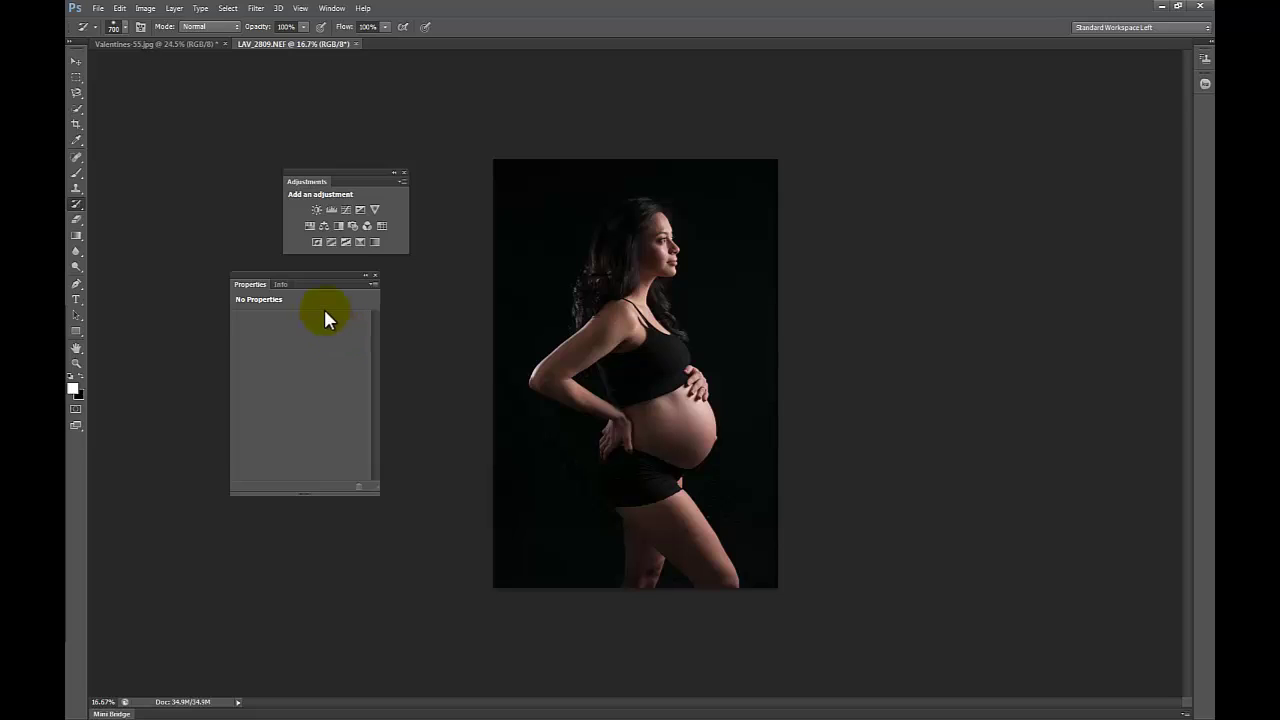
drag(358, 178, 352, 150)
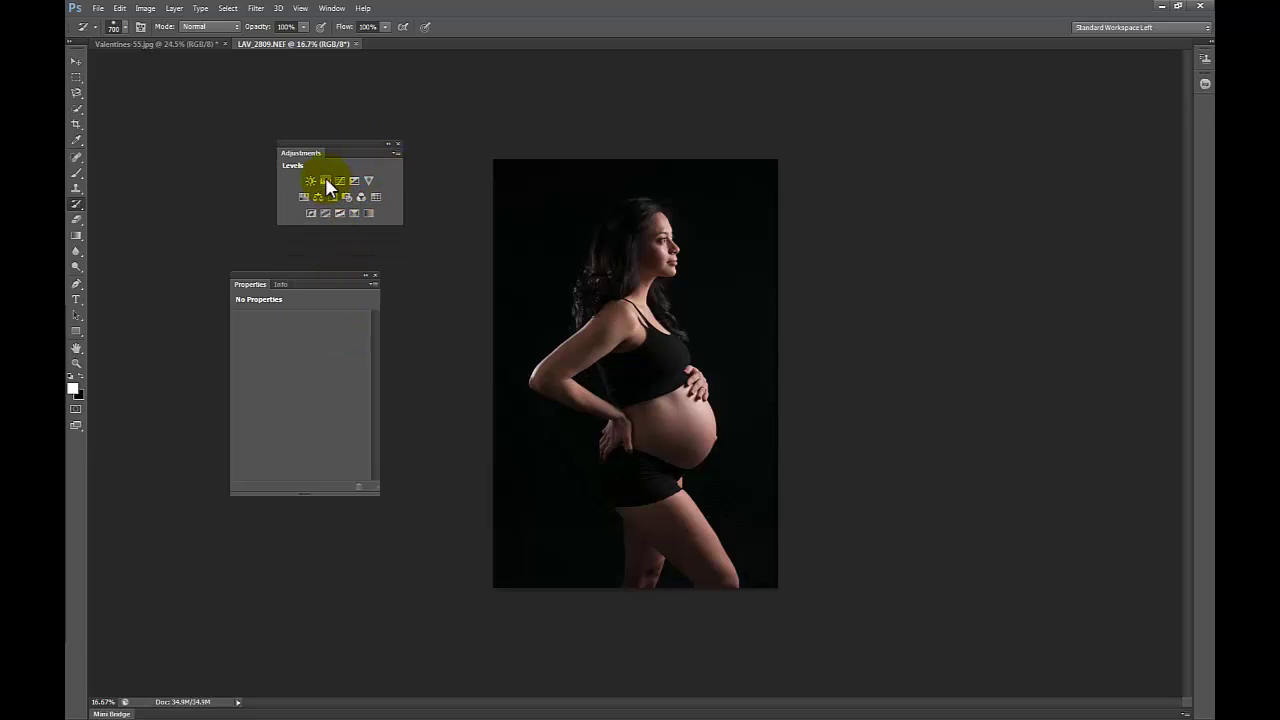
drag(329, 153, 301, 147)
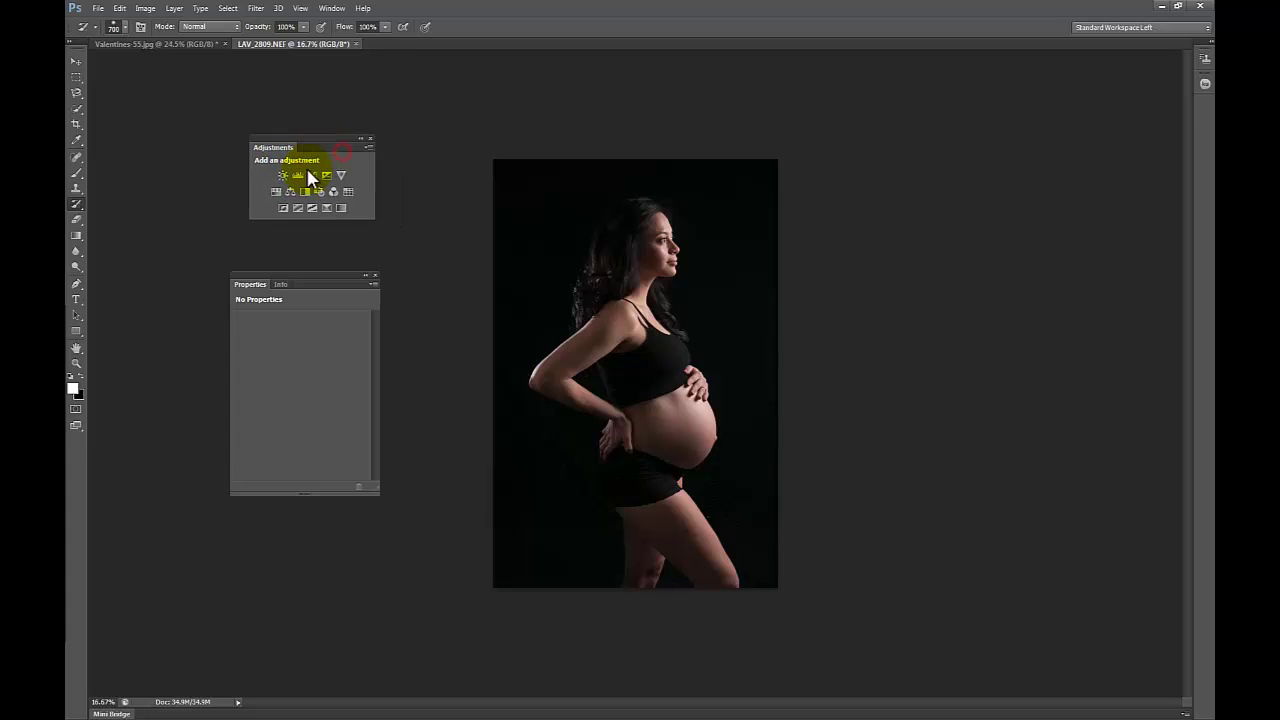
click(298, 176)
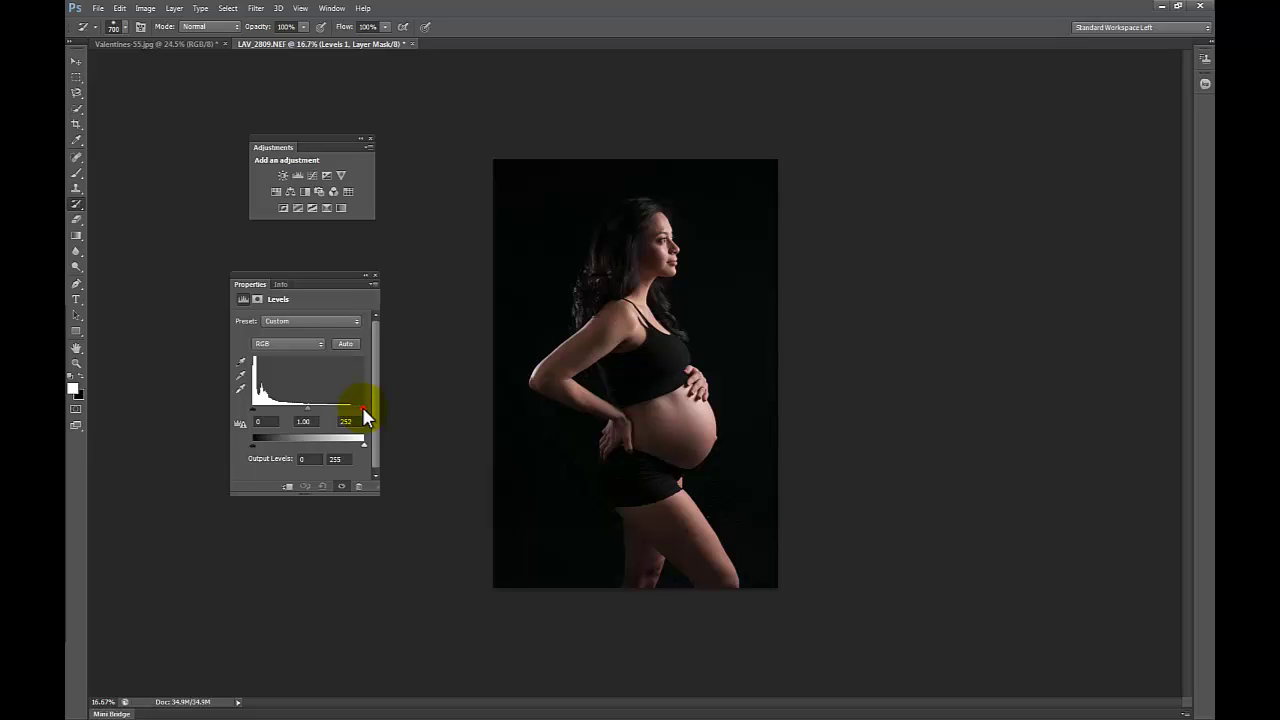
drag(362, 408, 246, 421)
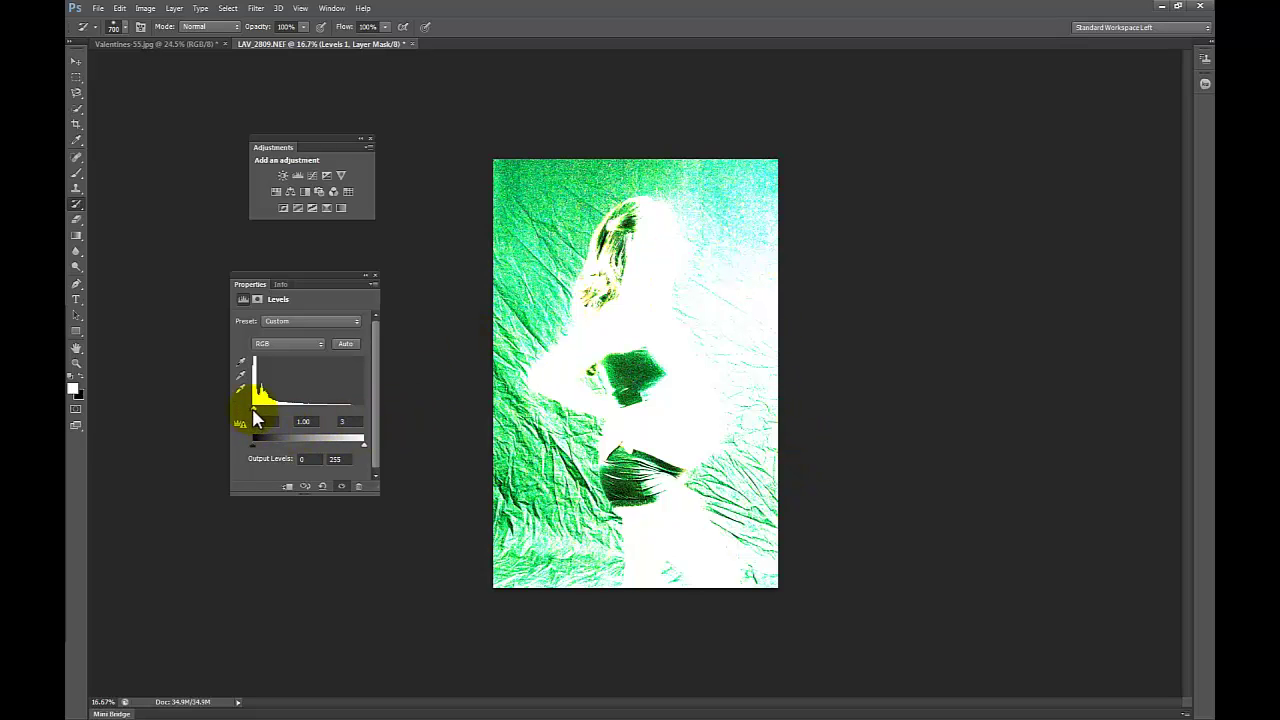
drag(255, 412, 640, 326)
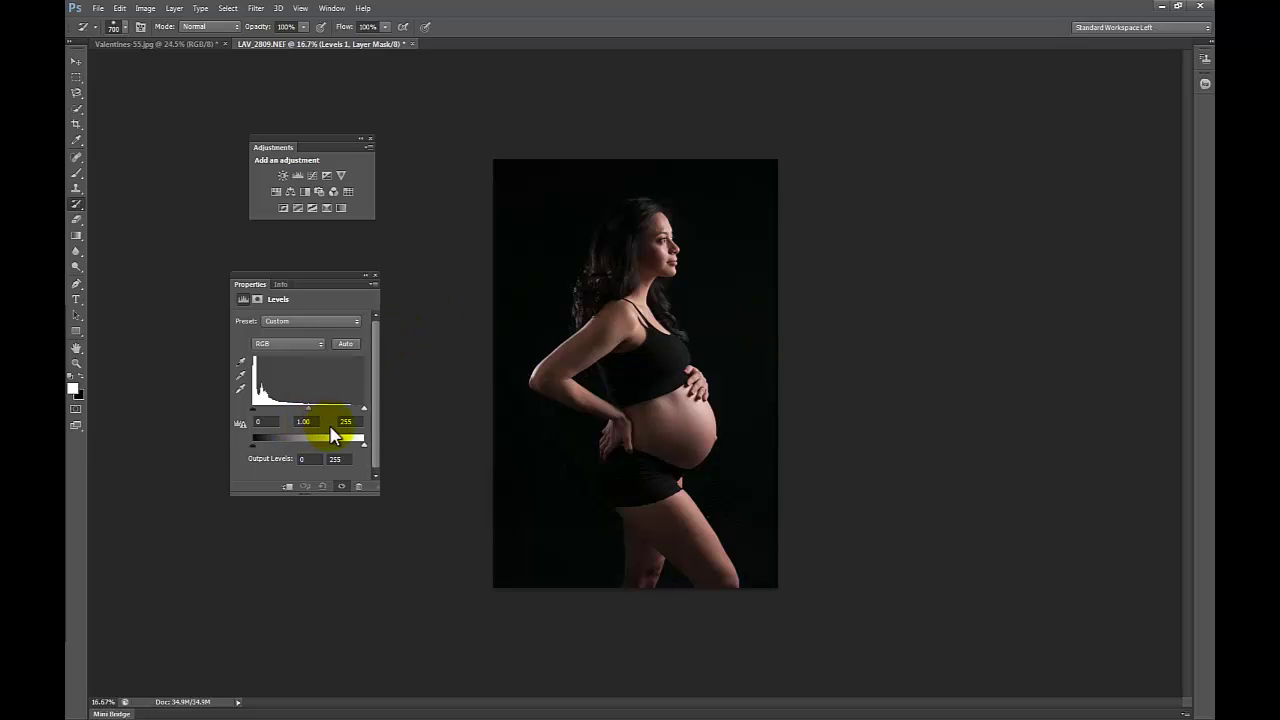
drag(360, 408, 189, 426)
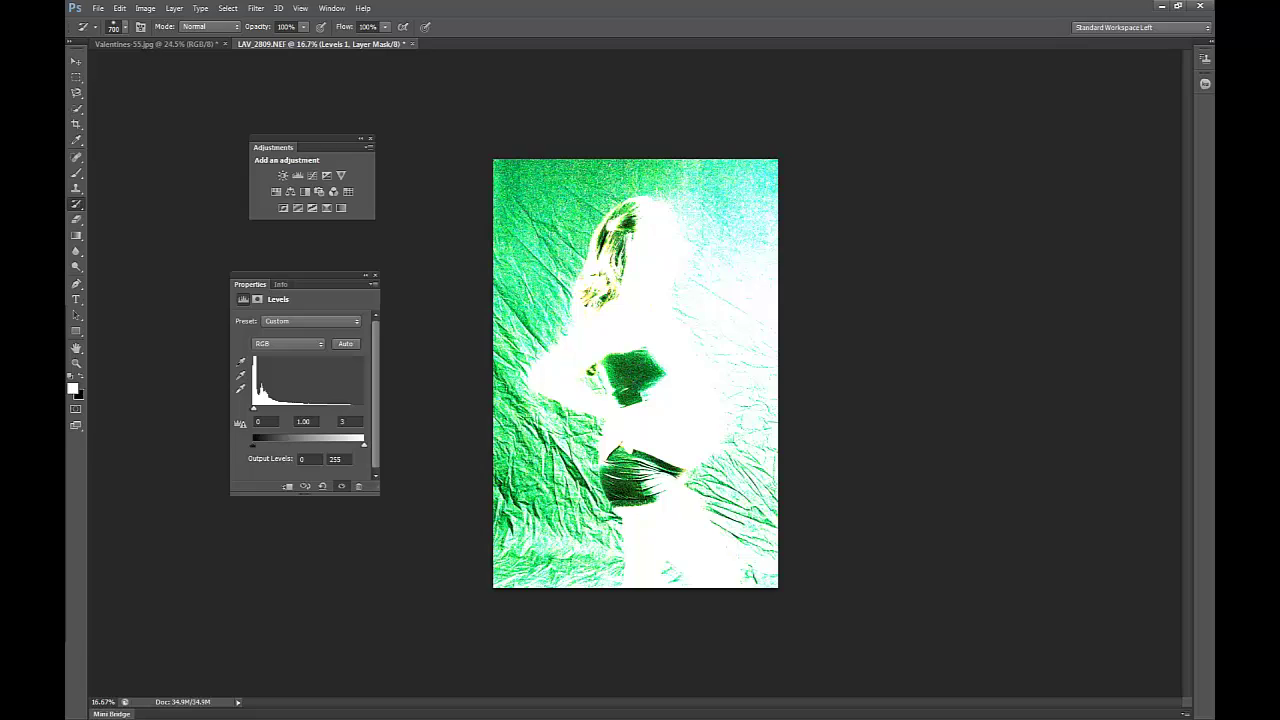
Step: Reduce the opacity of the Levels adjustment layer to 43%
key(F7)
drag(409, 320, 805, 263)
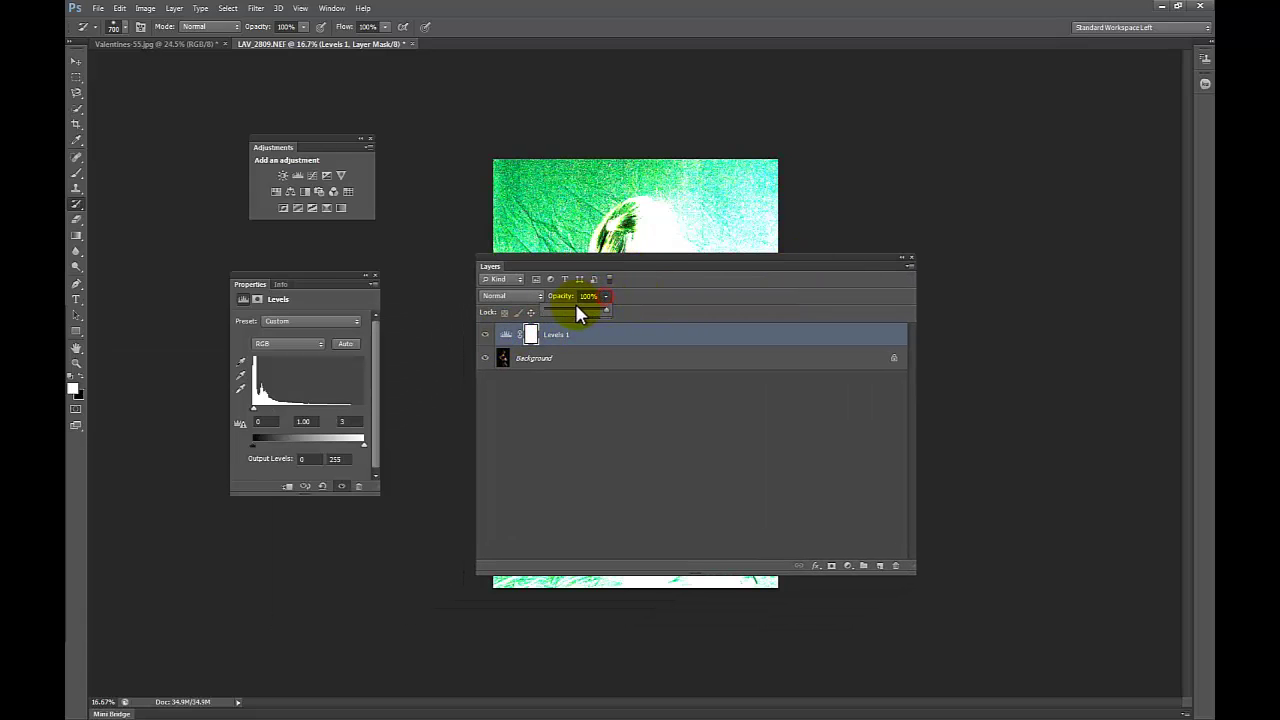
click(577, 307)
click(605, 298)
click(573, 310)
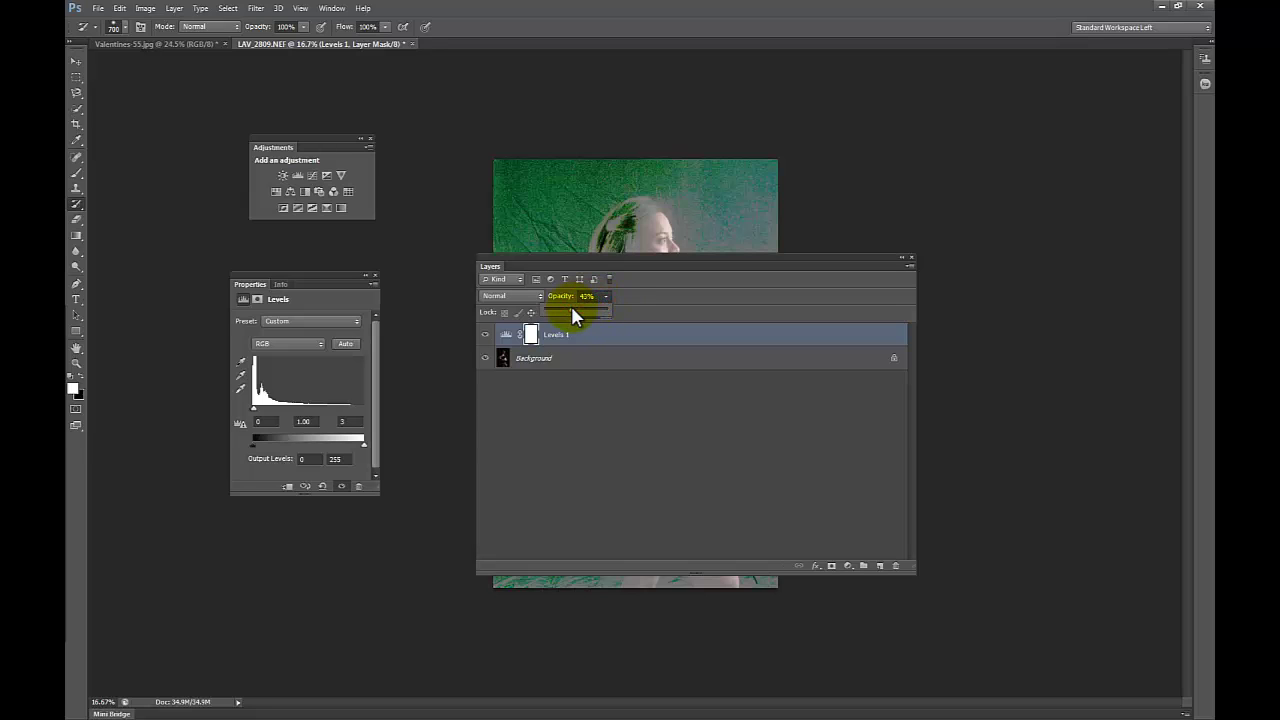
click(865, 267)
key(F7)
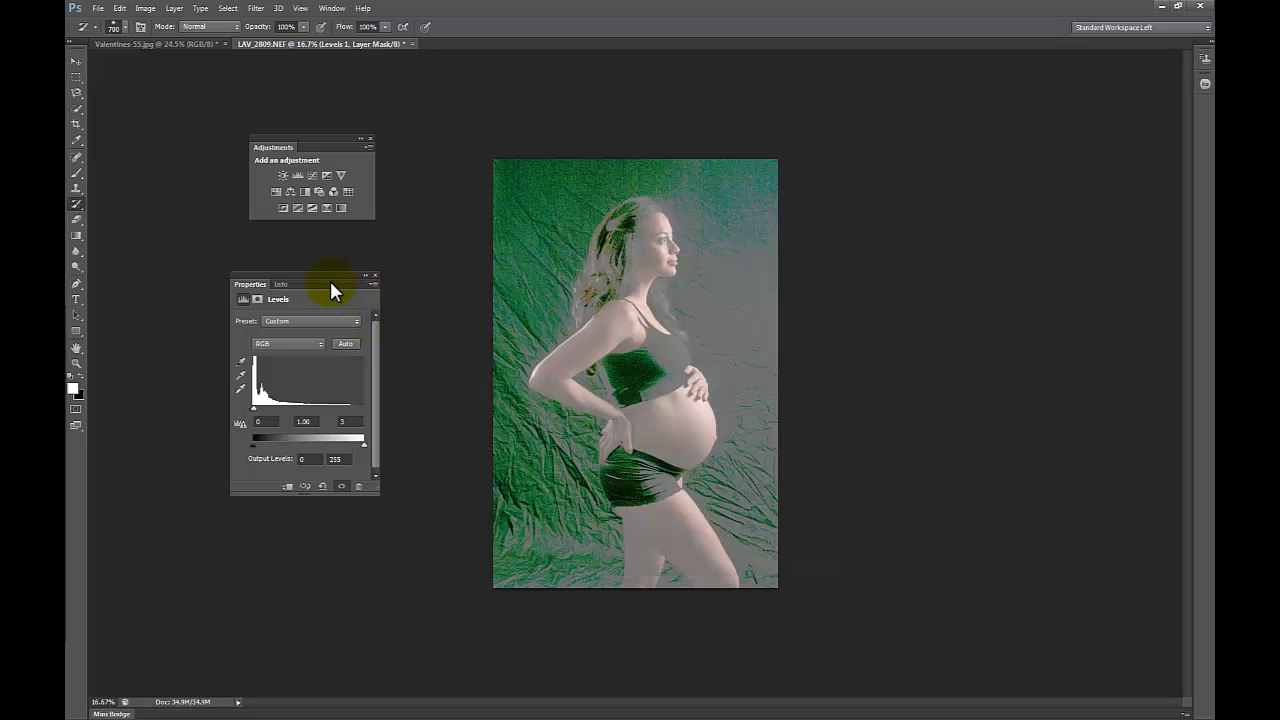
drag(327, 280, 67, 300)
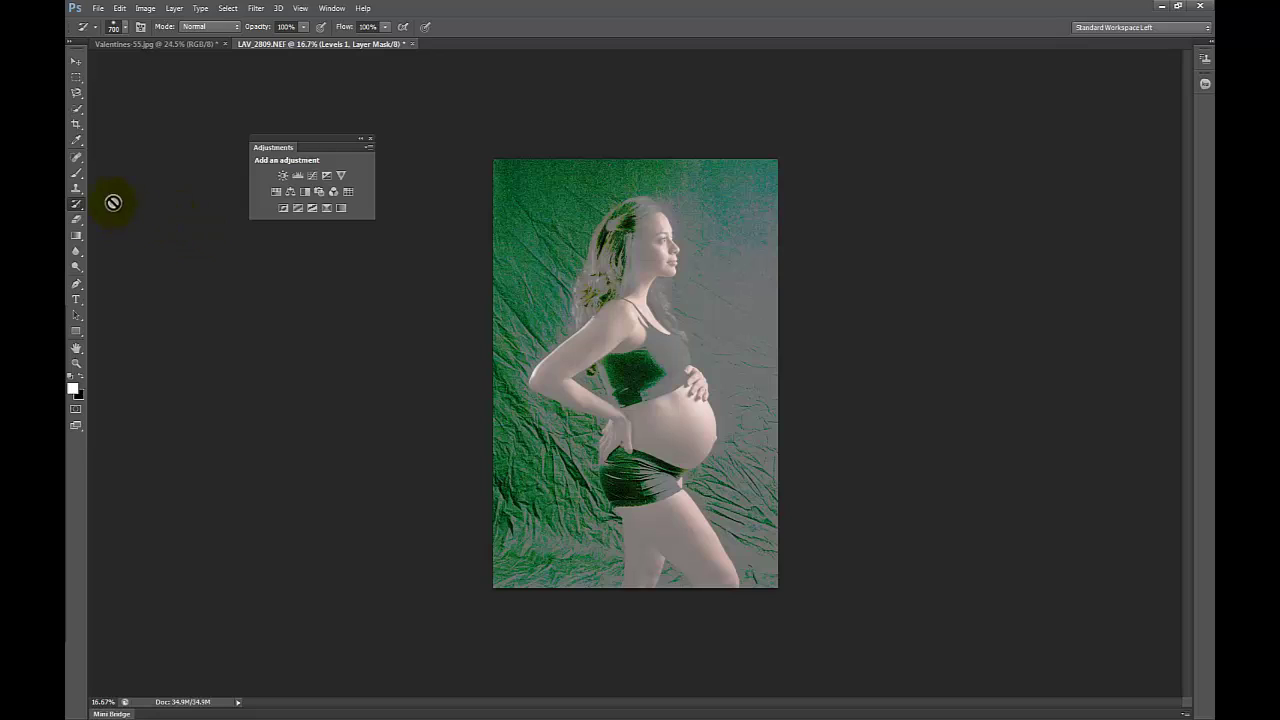
Step: Set up the Burn tool with the range on Shadows and the exposure at 10%
click(77, 264)
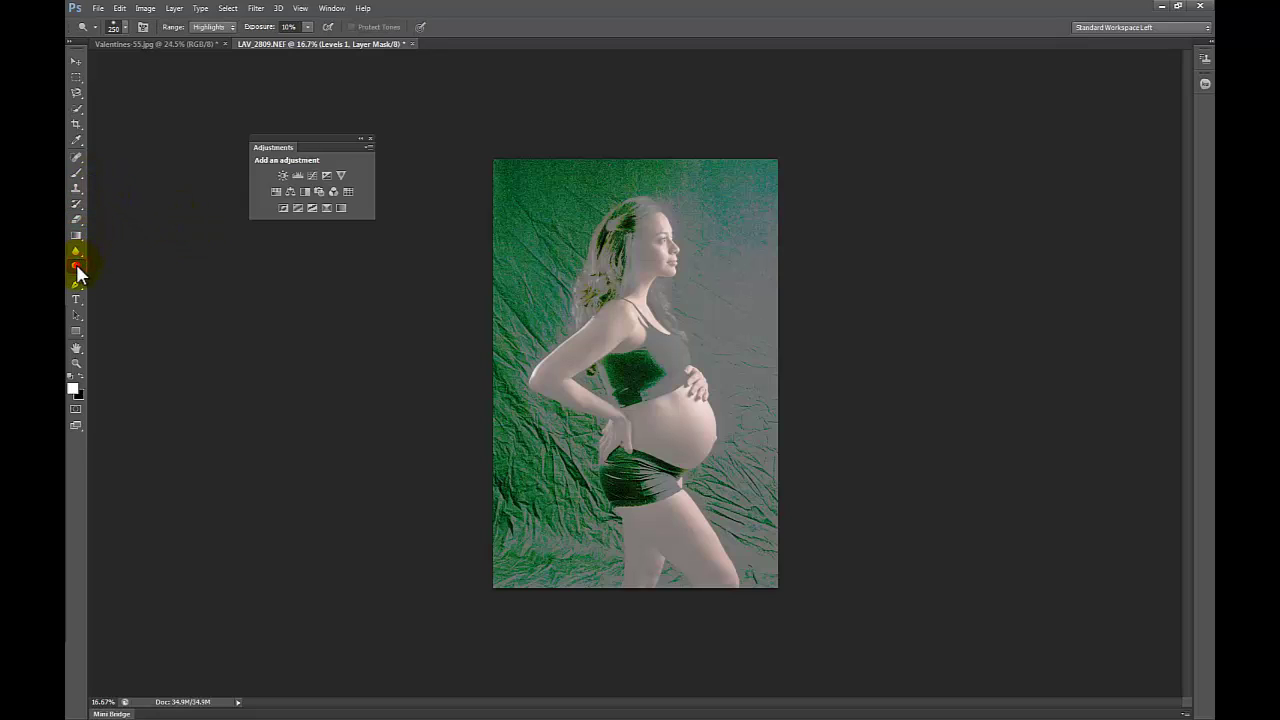
right_click(76, 264)
click(105, 277)
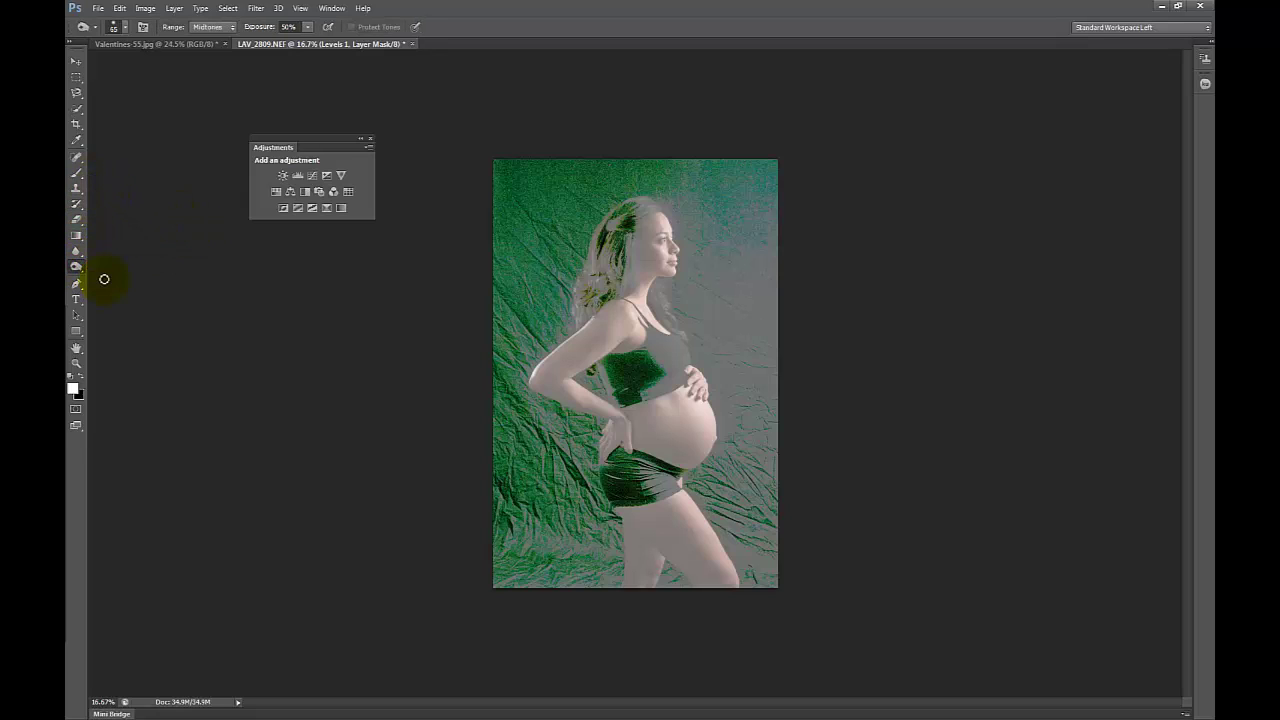
click(208, 28)
click(203, 41)
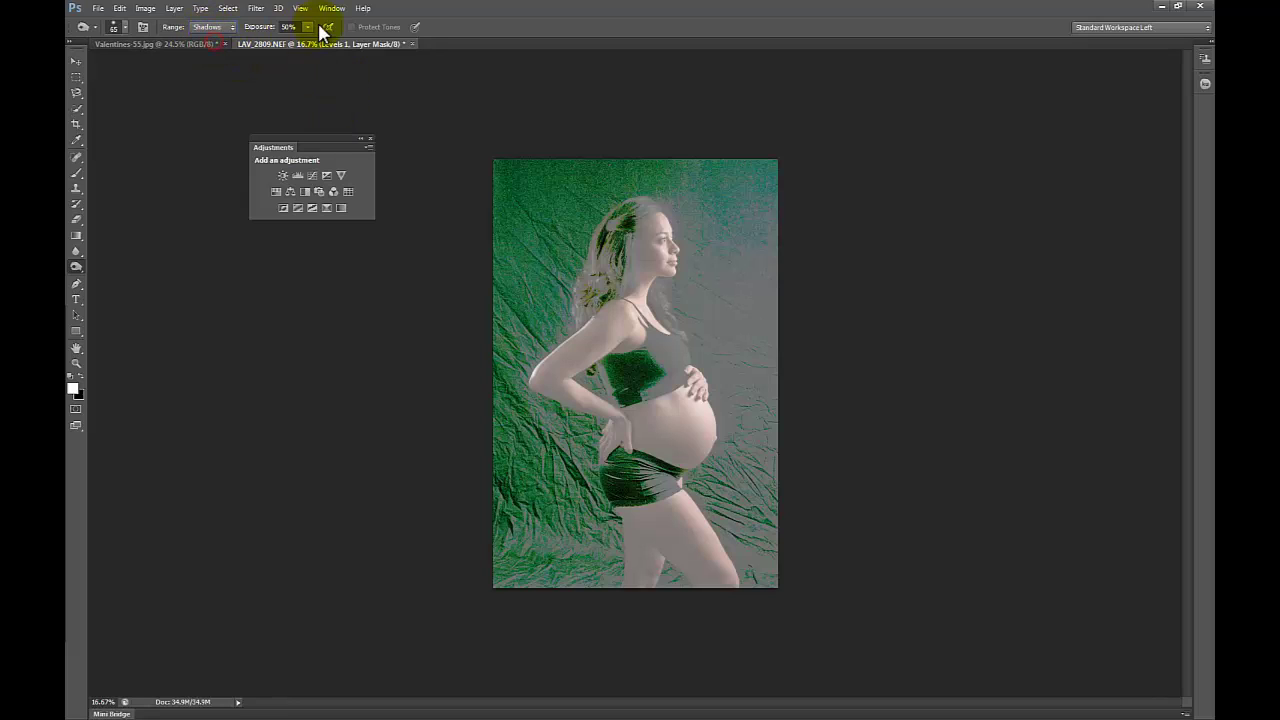
click(310, 28)
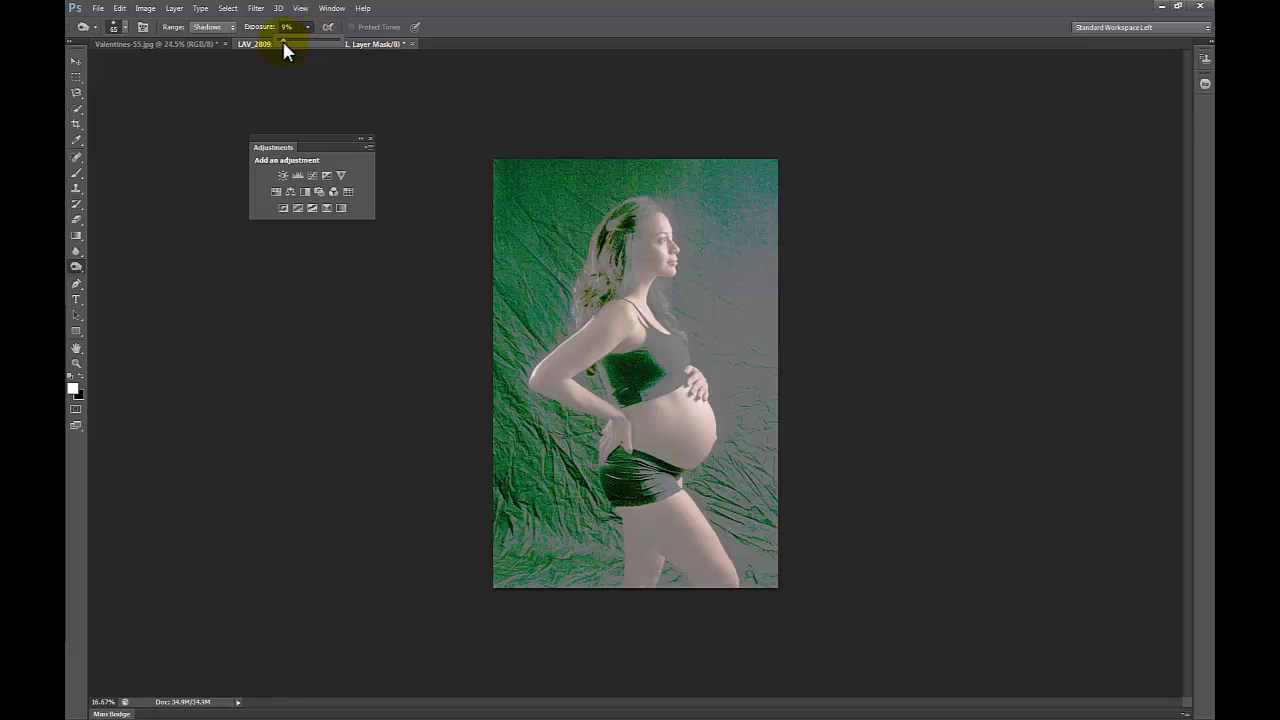
drag(283, 42, 284, 42)
click(564, 195)
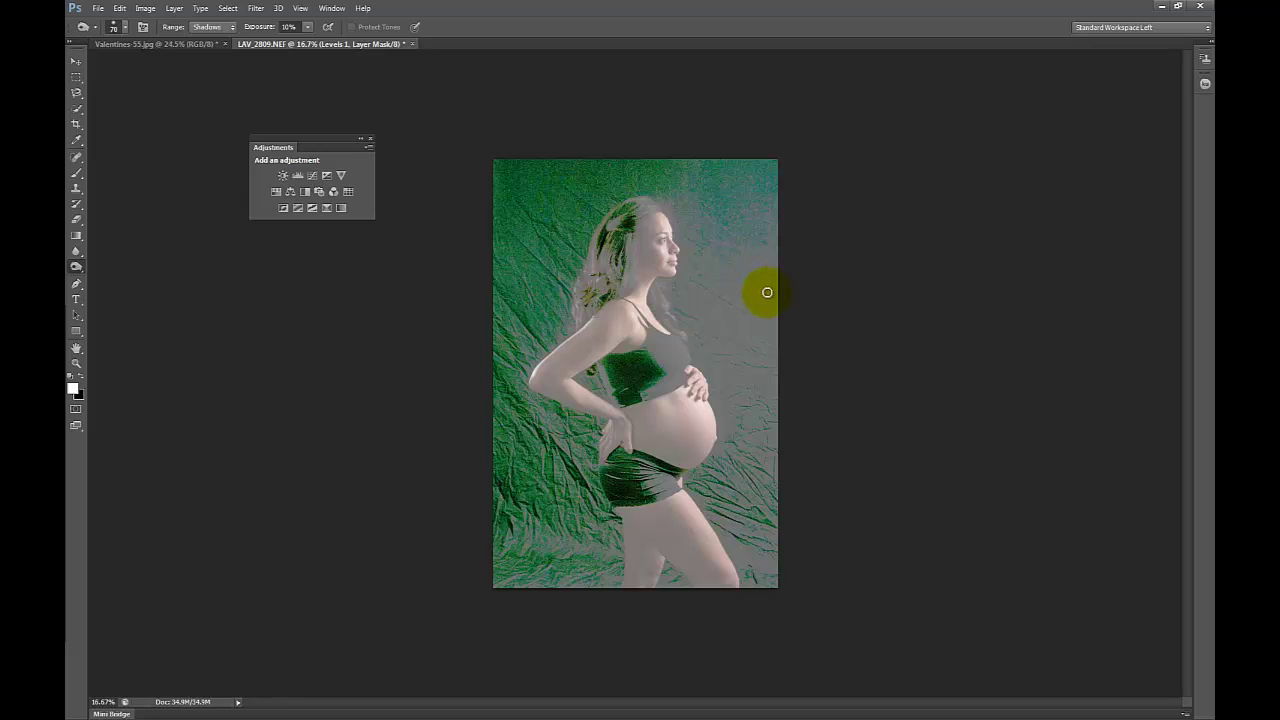
Step: On the Background layer with Protect Tones on, burn the backdrop in front of the woman's face using a 250 px brush
key(bracketright)
key(bracketright)
key(bracketright)
key(bracketright)
key(bracketright)
key(bracketright)
key(bracketright)
key(bracketright)
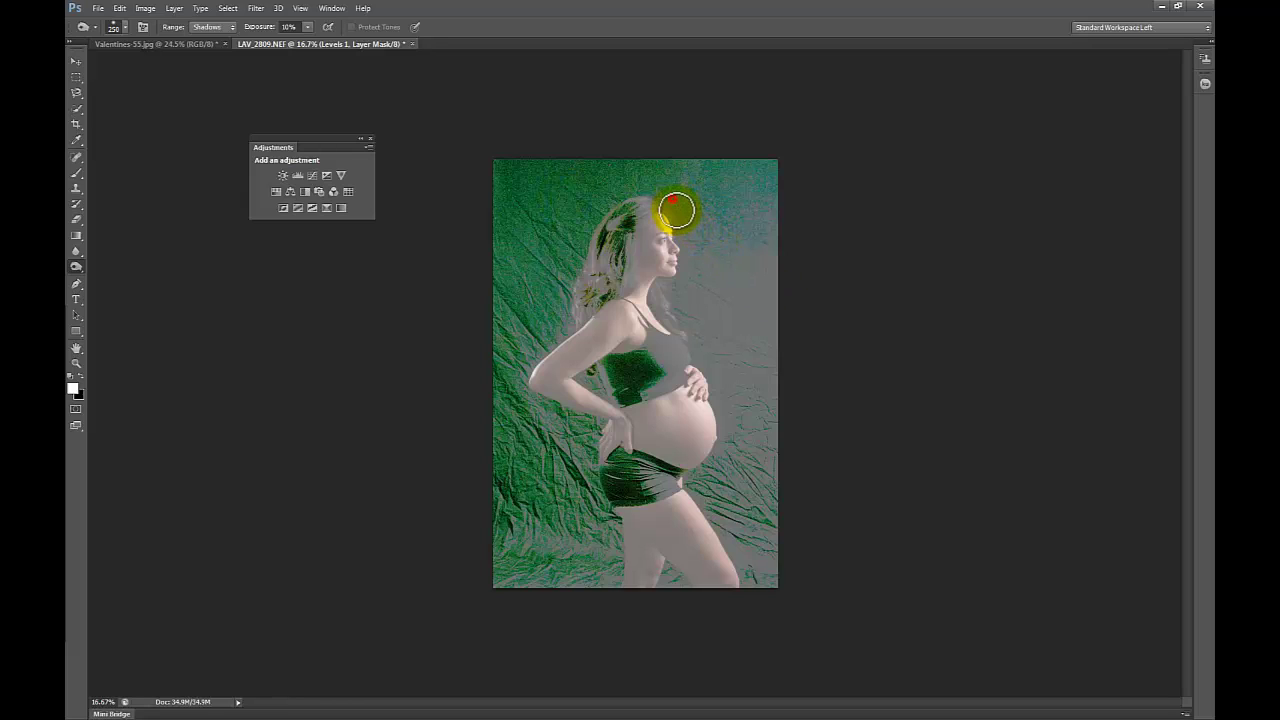
mouse_move(677, 211)
mouse_down()
mouse_move(674, 197)
mouse_move(684, 258)
mouse_move(679, 225)
mouse_move(688, 250)
mouse_move(838, 219)
mouse_move(786, 357)
mouse_move(755, 350)
mouse_up()
key(z)
key(o)
mouse_move(677, 323)
mouse_down()
mouse_move(655, 296)
mouse_move(681, 356)
mouse_move(645, 239)
mouse_move(615, 210)
mouse_move(642, 251)
mouse_move(608, 200)
mouse_up()
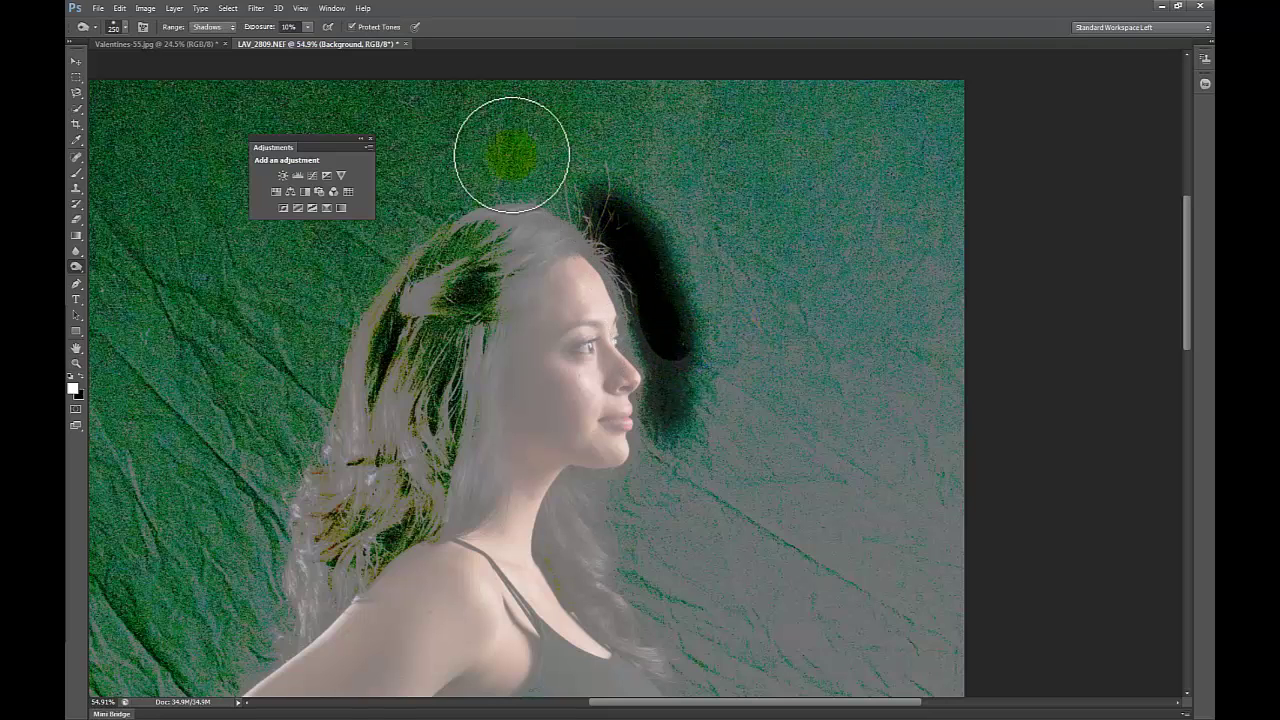
Step: Raise the burn exposure to 20% and darken the backdrop in an arc above and in front of the woman's head
click(308, 28)
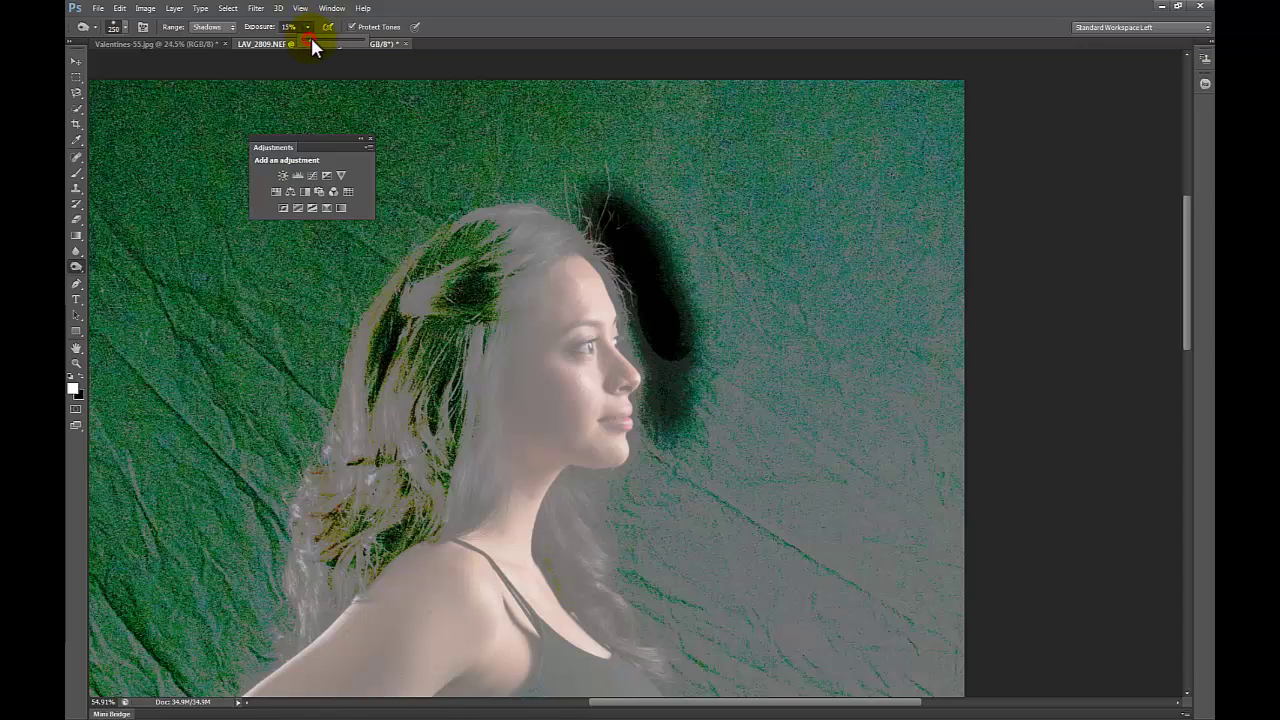
drag(316, 40, 314, 39)
mouse_move(677, 303)
mouse_down()
mouse_move(675, 380)
mouse_move(647, 266)
mouse_move(598, 207)
mouse_move(611, 211)
mouse_move(570, 183)
mouse_move(516, 185)
mouse_move(507, 176)
mouse_move(532, 173)
mouse_move(490, 168)
mouse_move(594, 167)
mouse_move(554, 167)
mouse_move(640, 226)
mouse_move(677, 400)
mouse_move(658, 294)
mouse_move(664, 325)
mouse_move(617, 220)
mouse_move(692, 364)
mouse_move(684, 436)
mouse_move(666, 428)
mouse_move(645, 497)
mouse_move(679, 421)
mouse_up()
Step: Reduce the burn brush to 125 px and darken the backdrop close to the woman's nose, lips and chin
key(bracketleft)
key(bracketleft)
key(bracketleft)
key(bracketleft)
mouse_move(643, 370)
mouse_down()
mouse_move(624, 333)
mouse_move(657, 373)
mouse_move(647, 437)
mouse_up()
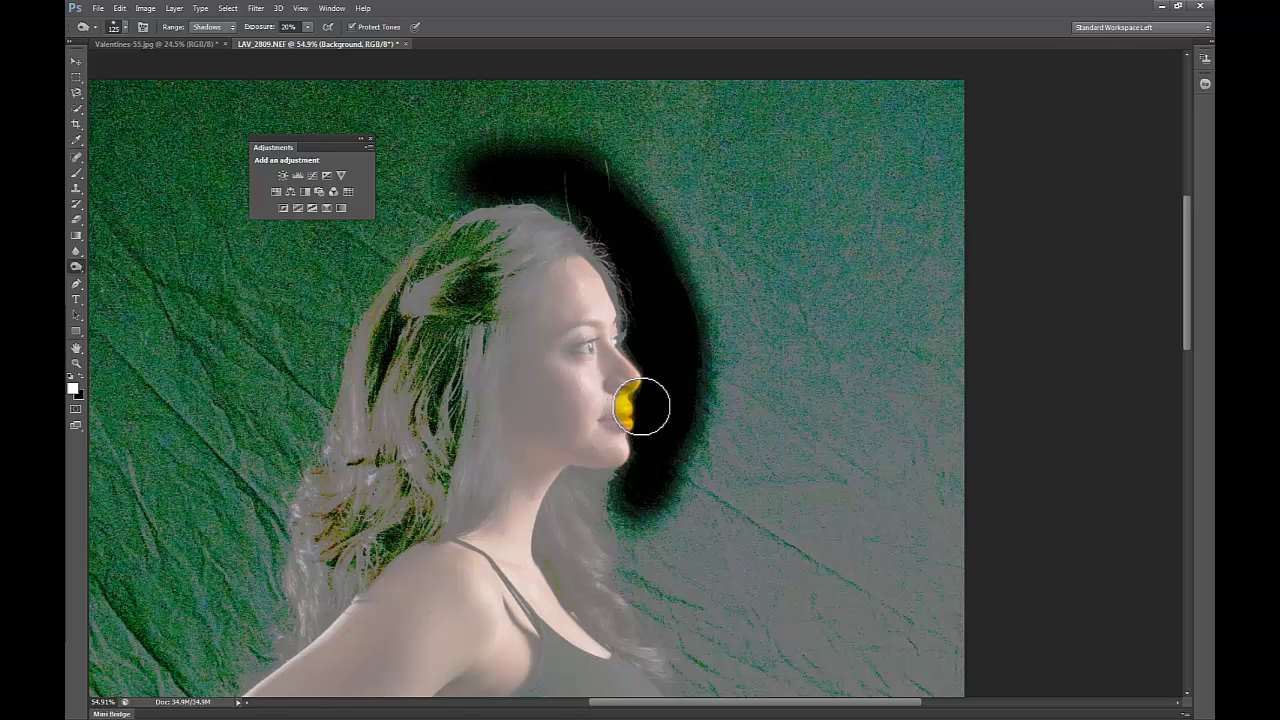
drag(684, 506, 694, 427)
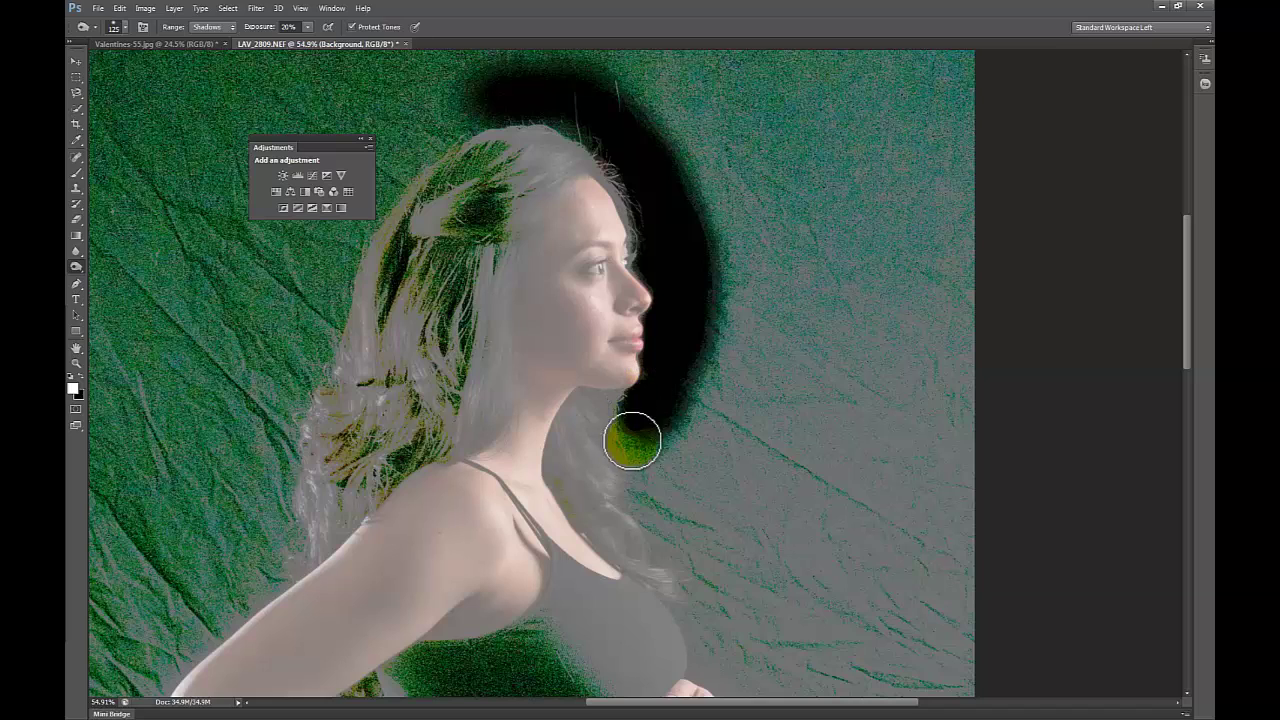
Step: Burn the backdrop to black from below the chin down along the front hair and chest
mouse_move(635, 433)
mouse_down()
mouse_move(648, 514)
mouse_move(657, 520)
mouse_move(631, 462)
mouse_move(693, 562)
mouse_move(673, 523)
mouse_move(669, 541)
mouse_move(698, 563)
mouse_move(673, 513)
mouse_move(679, 538)
mouse_move(698, 546)
mouse_move(707, 440)
mouse_up()
mouse_move(669, 437)
mouse_down()
mouse_move(667, 457)
mouse_move(646, 394)
mouse_move(681, 501)
mouse_up()
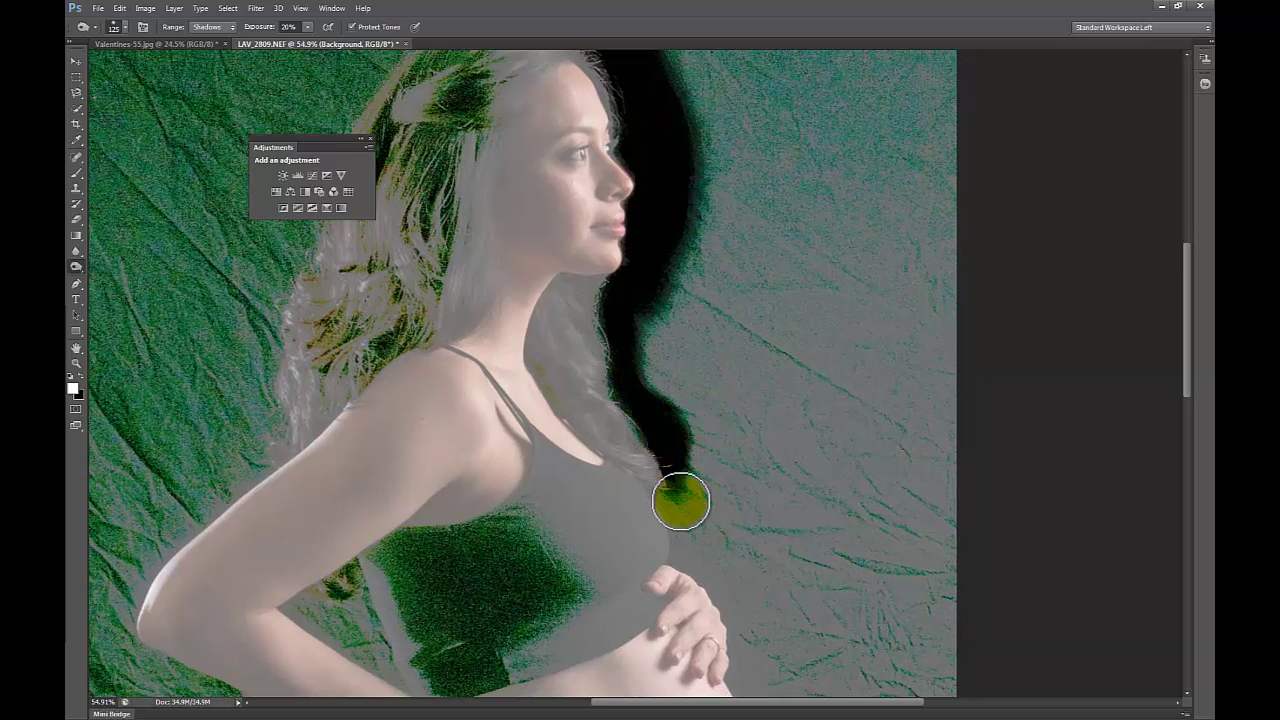
mouse_move(694, 551)
mouse_down()
mouse_move(651, 363)
mouse_move(692, 500)
mouse_move(686, 430)
mouse_up()
mouse_move(660, 486)
mouse_down()
mouse_move(620, 265)
mouse_move(623, 202)
mouse_move(705, 516)
mouse_move(637, 275)
mouse_move(695, 521)
mouse_move(712, 534)
mouse_move(678, 456)
mouse_up()
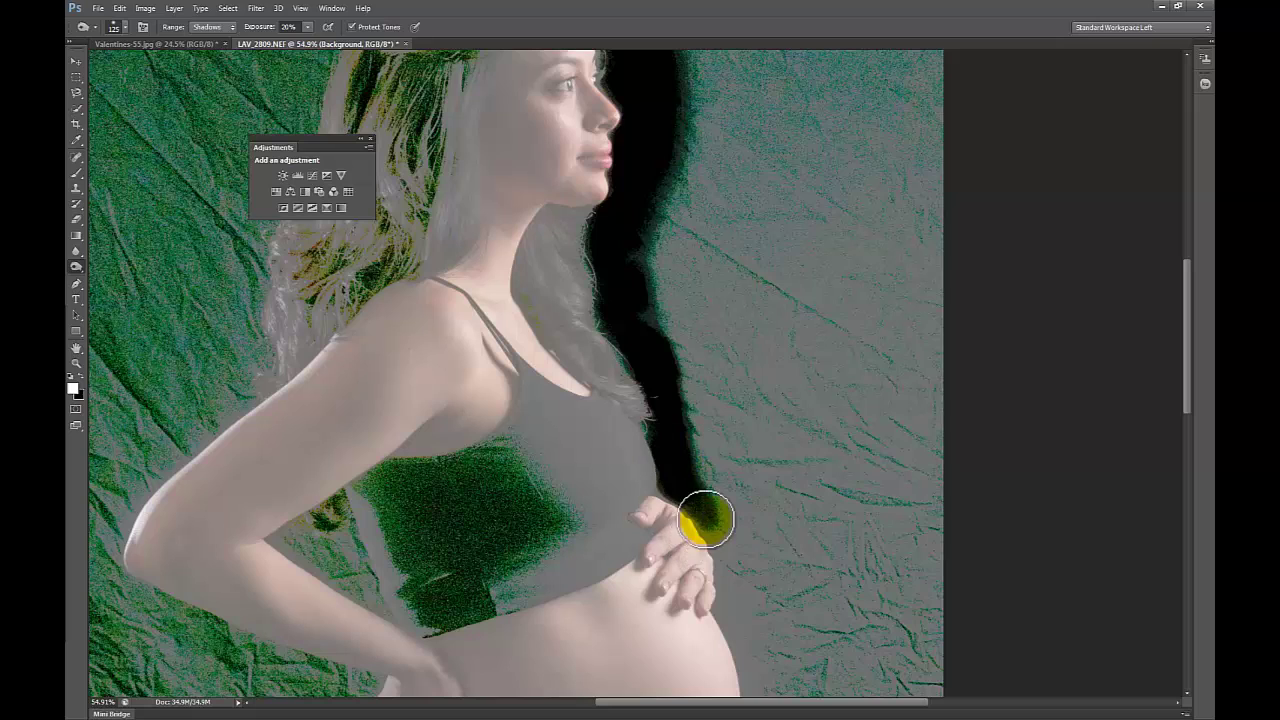
Step: Burn the backdrop along the hand and the front of the belly, down to its underside
mouse_move(706, 519)
mouse_down()
mouse_move(733, 554)
mouse_move(703, 541)
mouse_move(681, 499)
mouse_move(732, 581)
mouse_move(729, 568)
mouse_move(724, 602)
mouse_move(728, 562)
mouse_move(732, 615)
mouse_move(729, 572)
mouse_move(732, 605)
mouse_move(740, 589)
mouse_move(722, 567)
mouse_move(706, 477)
mouse_move(740, 587)
mouse_move(734, 634)
mouse_move(724, 611)
mouse_move(725, 629)
mouse_move(728, 617)
mouse_move(747, 663)
mouse_move(742, 626)
mouse_move(750, 670)
mouse_up()
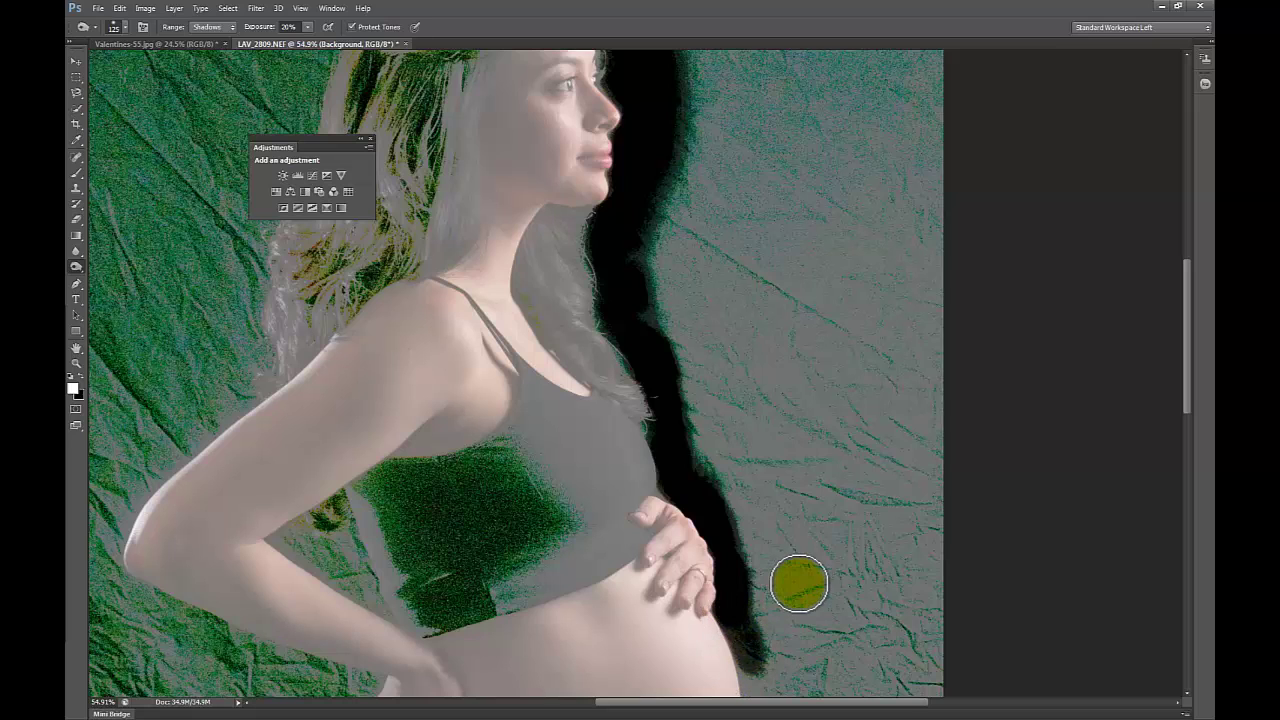
scroll(800, 549, down, 3)
drag(729, 486, 746, 516)
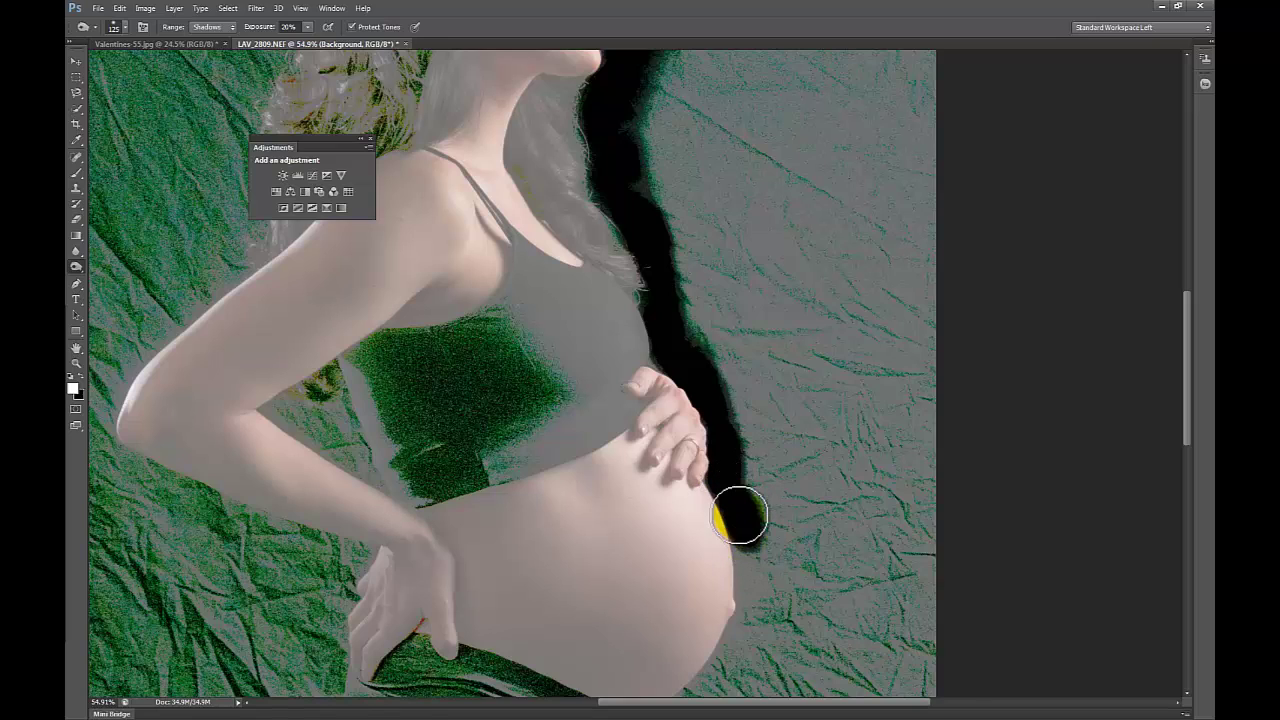
mouse_move(735, 506)
mouse_down()
mouse_move(753, 588)
mouse_move(744, 564)
mouse_move(744, 610)
mouse_move(739, 558)
mouse_move(746, 578)
mouse_move(748, 556)
mouse_move(753, 565)
mouse_move(747, 628)
mouse_move(743, 646)
mouse_move(738, 619)
mouse_move(722, 680)
mouse_move(735, 663)
mouse_move(714, 679)
mouse_move(727, 631)
mouse_up()
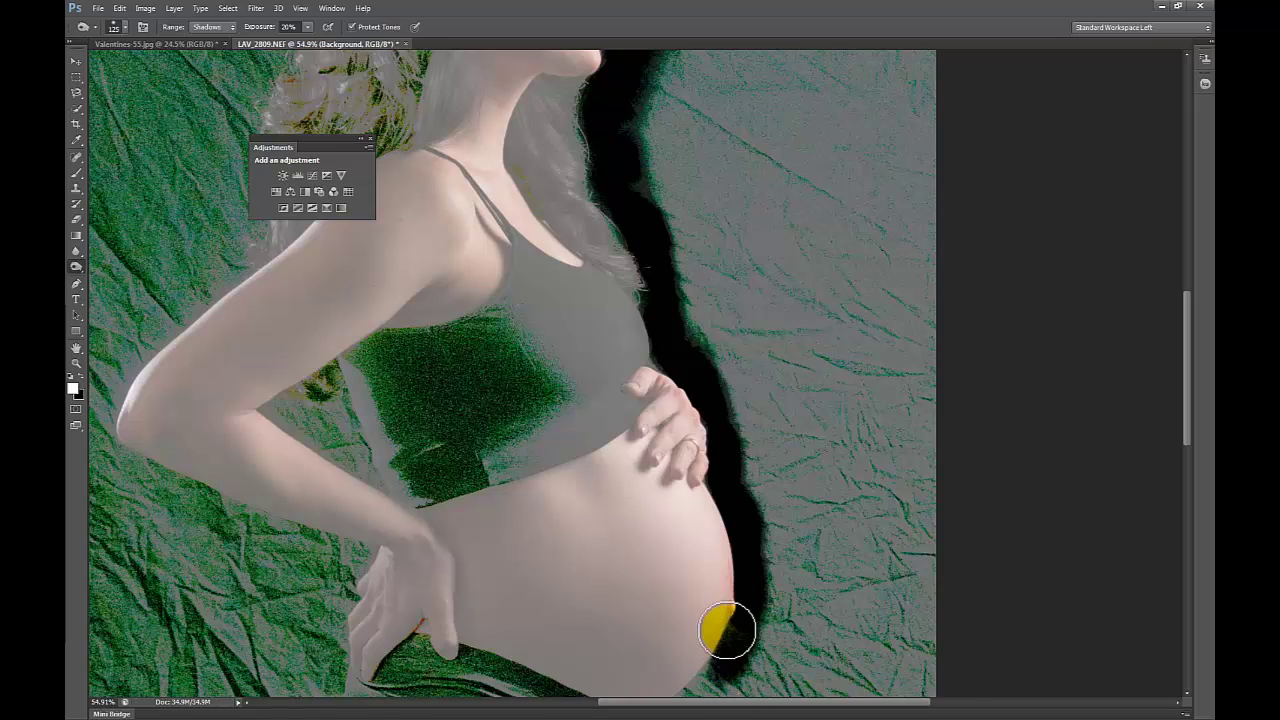
scroll(794, 611, down, 3)
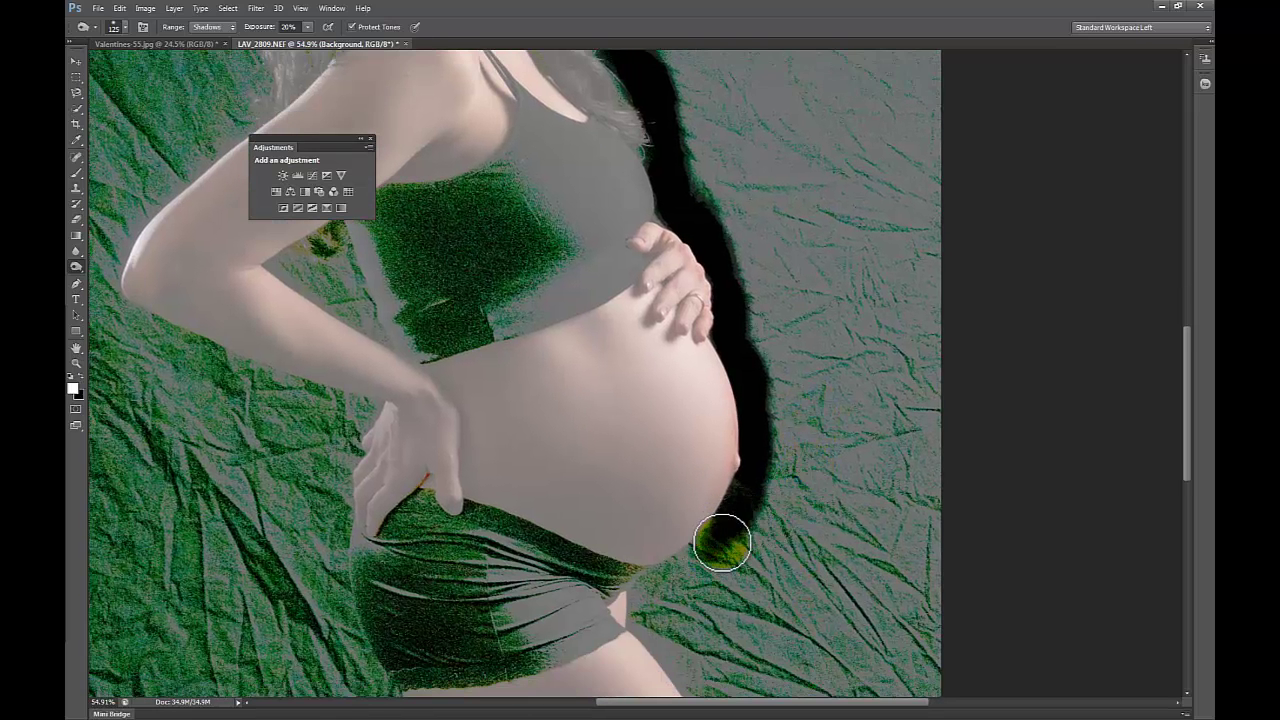
mouse_move(698, 546)
mouse_down()
mouse_move(748, 478)
mouse_move(718, 558)
mouse_move(642, 608)
mouse_move(654, 583)
mouse_move(636, 608)
mouse_move(636, 593)
mouse_move(660, 648)
mouse_move(638, 617)
mouse_up()
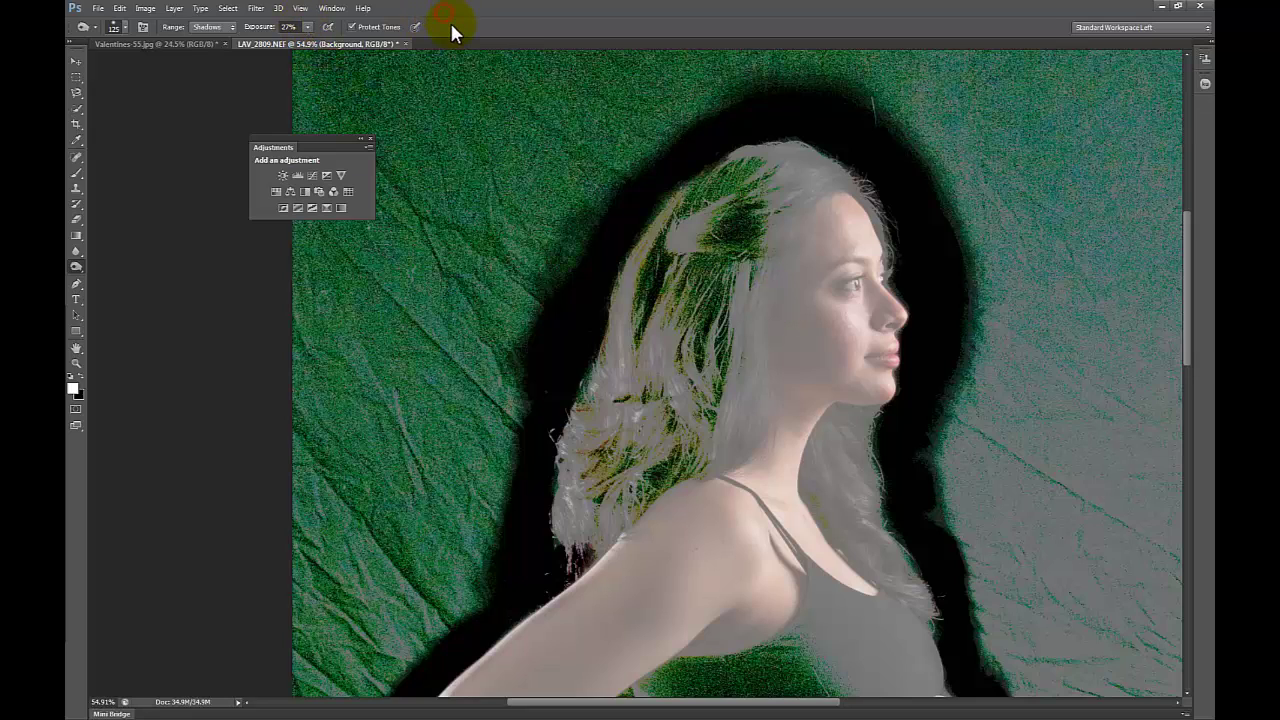
Step: With the whole image in view, set up the Brush tool at 400 px with 100% hardness
key(ctrl+0)
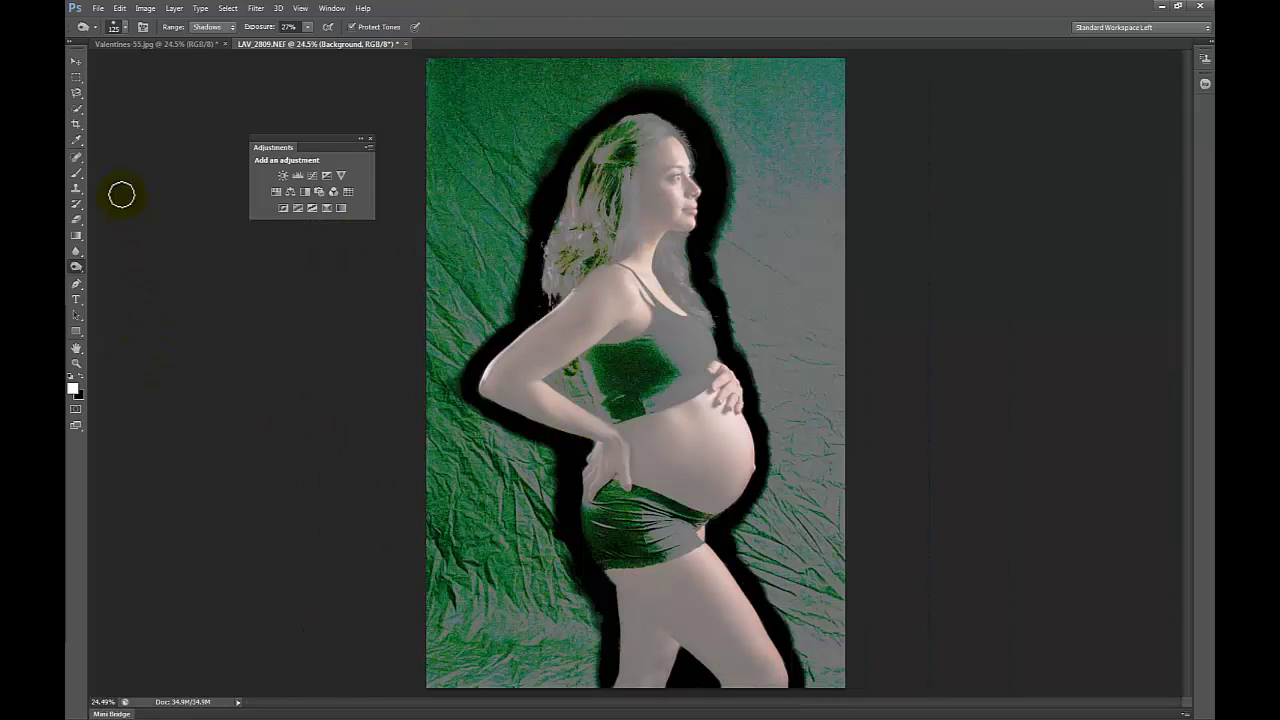
click(78, 174)
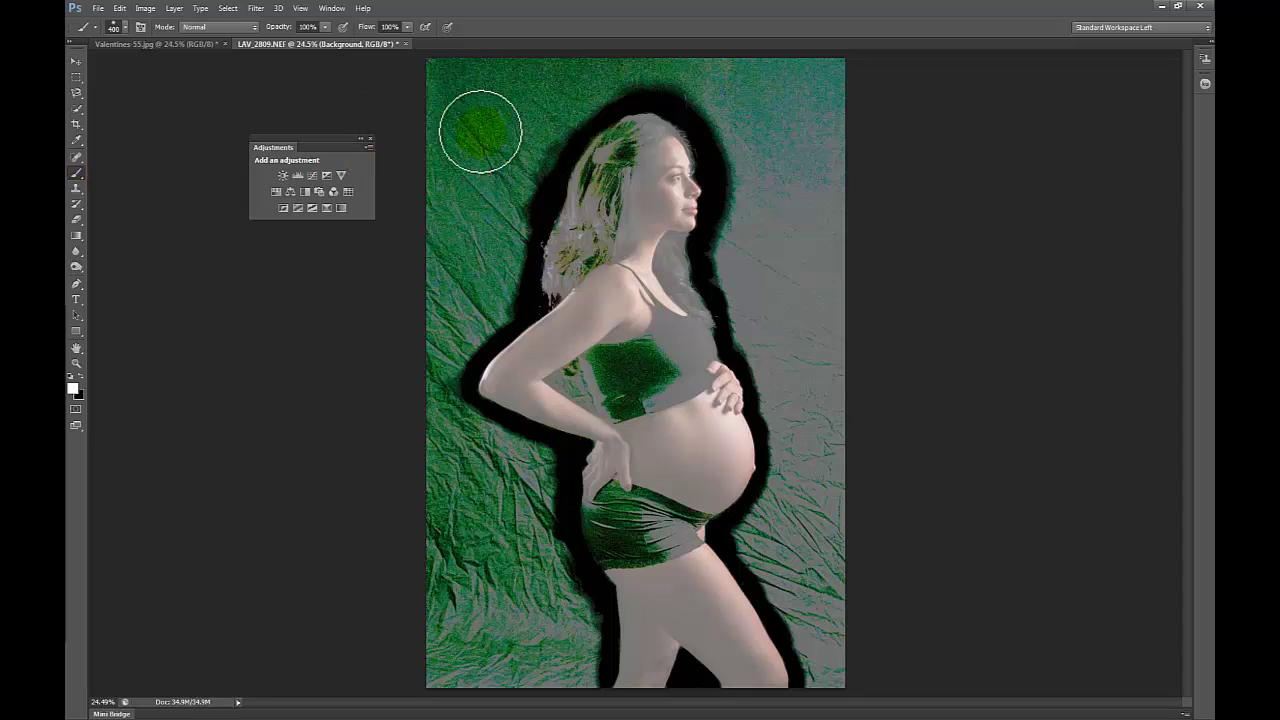
click(126, 29)
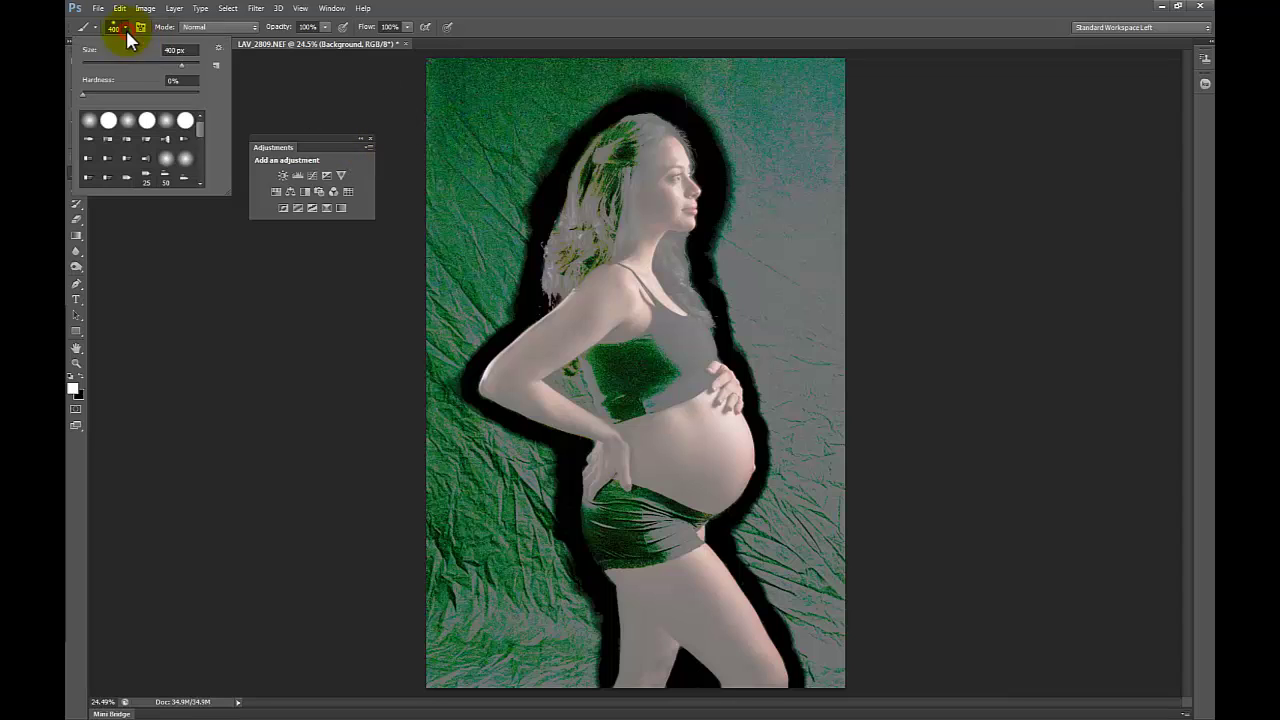
click(161, 91)
drag(197, 93, 206, 94)
Step: Paint the remaining backdrop outside the burned outline solid black, using a brush of 400 px reduced to 250 px
click(486, 120)
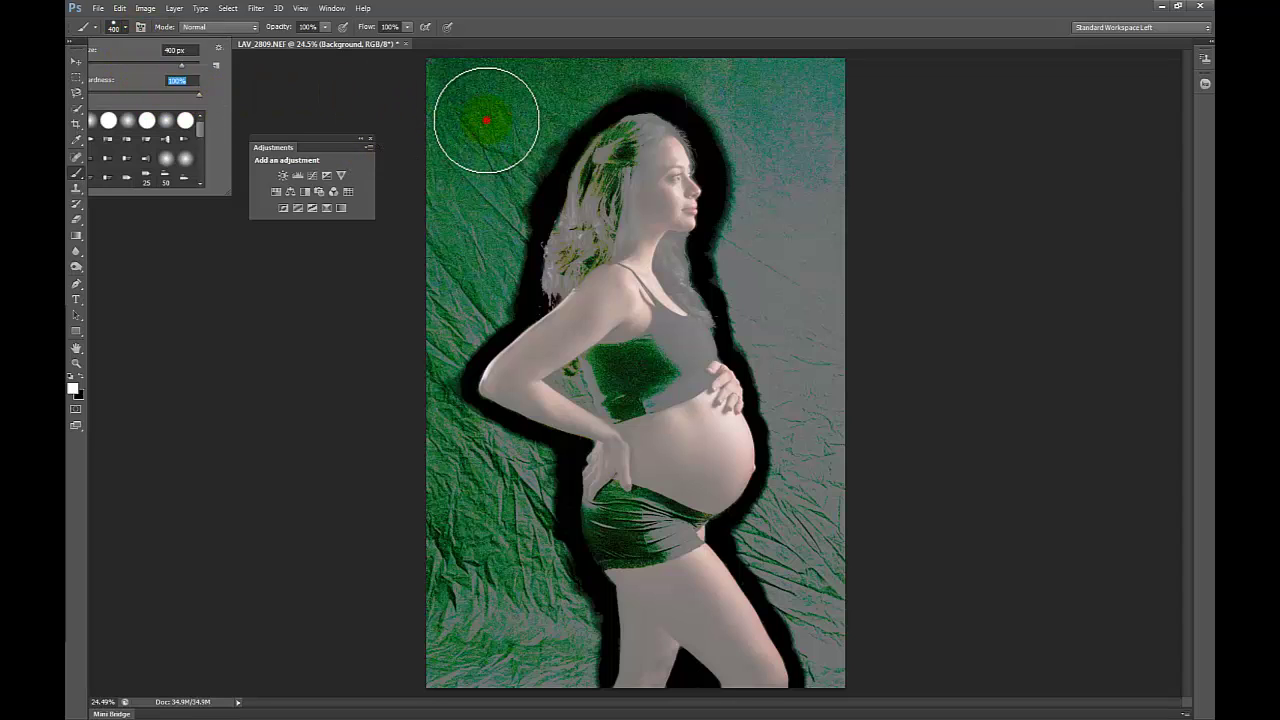
click(513, 125)
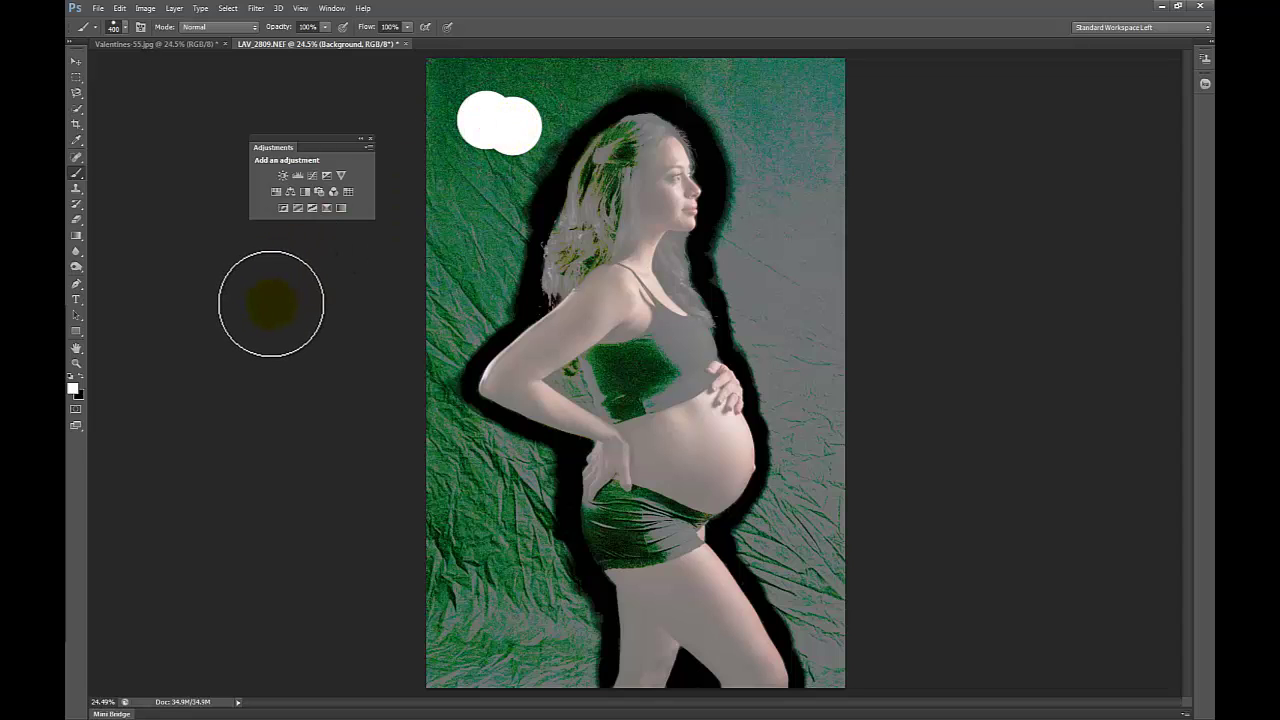
key(x)
mouse_move(491, 120)
mouse_down()
mouse_move(521, 107)
mouse_move(530, 125)
mouse_move(496, 260)
mouse_move(503, 283)
mouse_move(443, 389)
mouse_move(460, 423)
mouse_move(541, 465)
mouse_move(585, 628)
mouse_move(580, 683)
mouse_move(581, 648)
mouse_move(560, 680)
mouse_move(514, 463)
mouse_move(517, 574)
mouse_move(543, 691)
mouse_move(491, 589)
mouse_move(506, 686)
mouse_up()
key(bracketleft)
key(bracketleft)
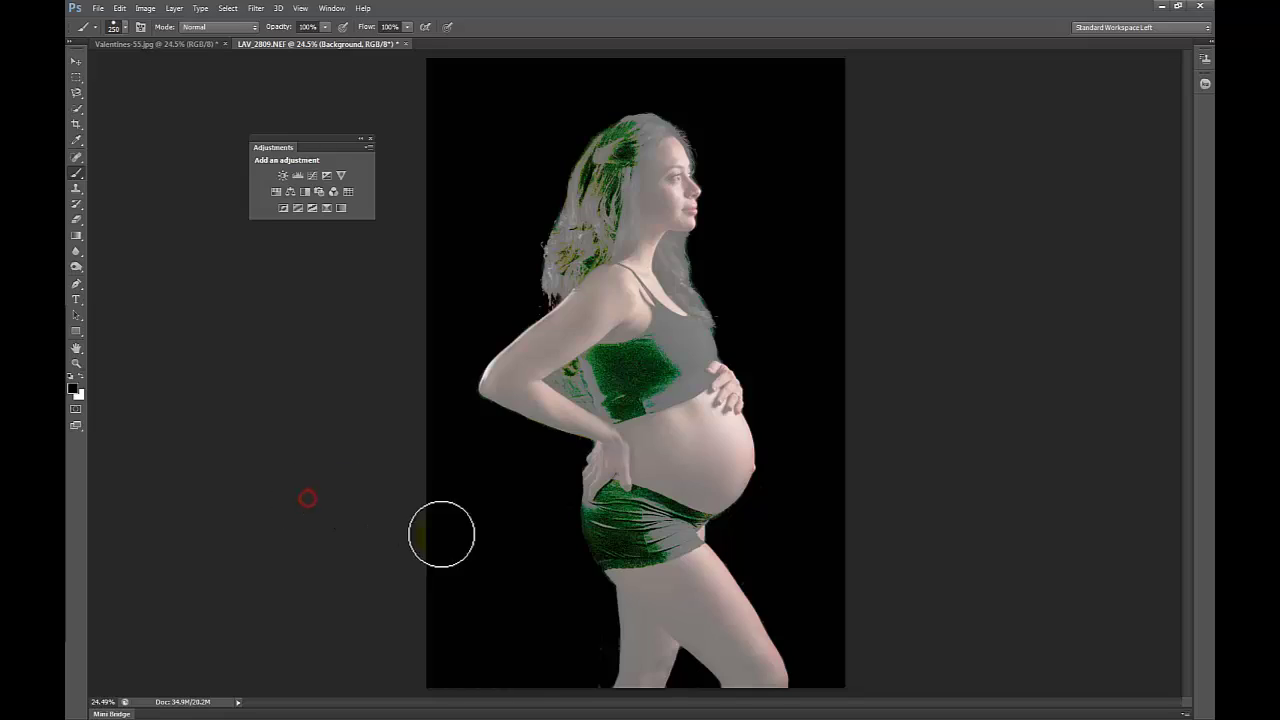
Step: Burn away the leftover backdrop specks behind the thigh with a 125 px brush at 27% exposure
key(z)
drag(603, 652, 651, 654)
drag(563, 593, 575, 456)
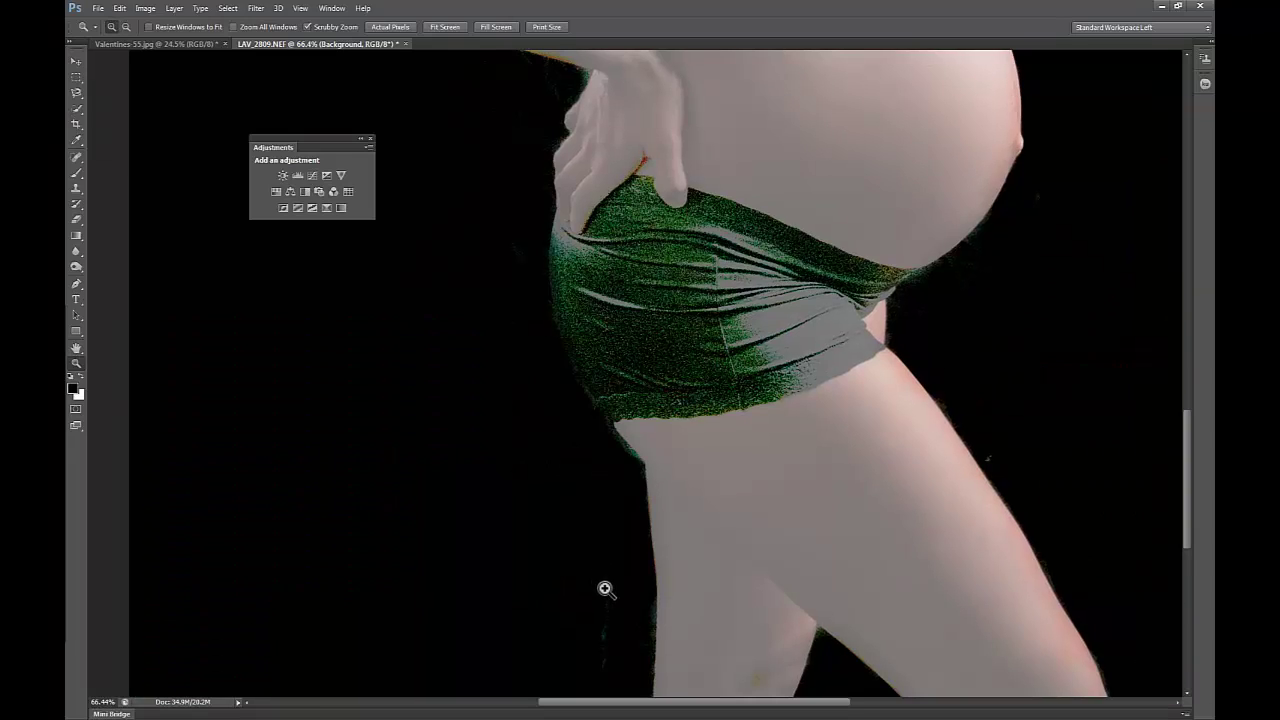
key(o)
drag(606, 594, 589, 614)
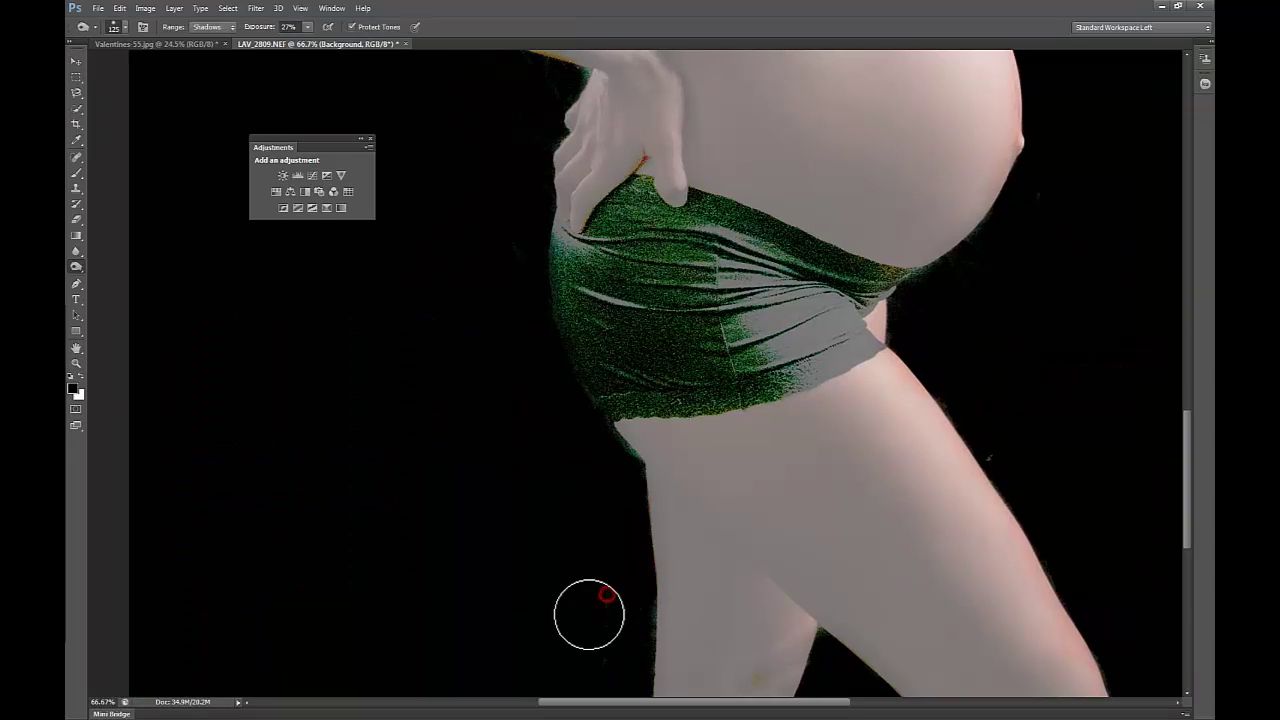
mouse_move(598, 660)
mouse_down()
mouse_move(639, 640)
mouse_move(642, 611)
mouse_move(643, 635)
mouse_move(639, 598)
mouse_move(633, 664)
mouse_up()
Step: Burn the leftover backdrop in front of the thigh and beneath the belly to black
drag(1013, 441, 998, 449)
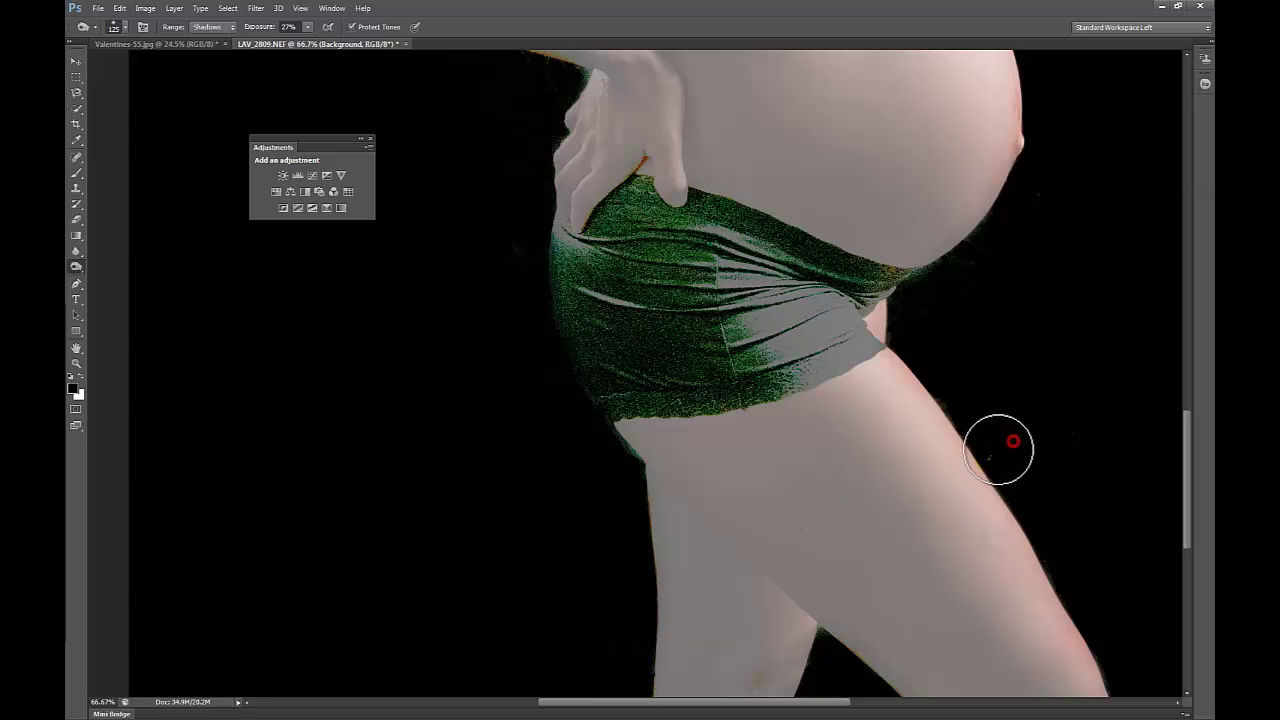
mouse_move(966, 266)
mouse_down()
mouse_move(1022, 416)
mouse_move(1049, 371)
mouse_move(994, 437)
mouse_move(1020, 416)
mouse_up()
click(1042, 356)
Step: Burn the backdrop in the gap between the bent arm and the waist to black, redoing a stroke where needed
mouse_move(630, 298)
mouse_down()
mouse_move(636, 366)
mouse_move(686, 492)
mouse_move(629, 297)
mouse_move(642, 241)
mouse_move(636, 256)
mouse_move(627, 231)
mouse_move(634, 268)
mouse_move(630, 243)
mouse_move(614, 248)
mouse_move(631, 233)
mouse_move(573, 277)
mouse_move(603, 237)
mouse_move(593, 256)
mouse_move(597, 245)
mouse_move(562, 260)
mouse_move(623, 235)
mouse_up()
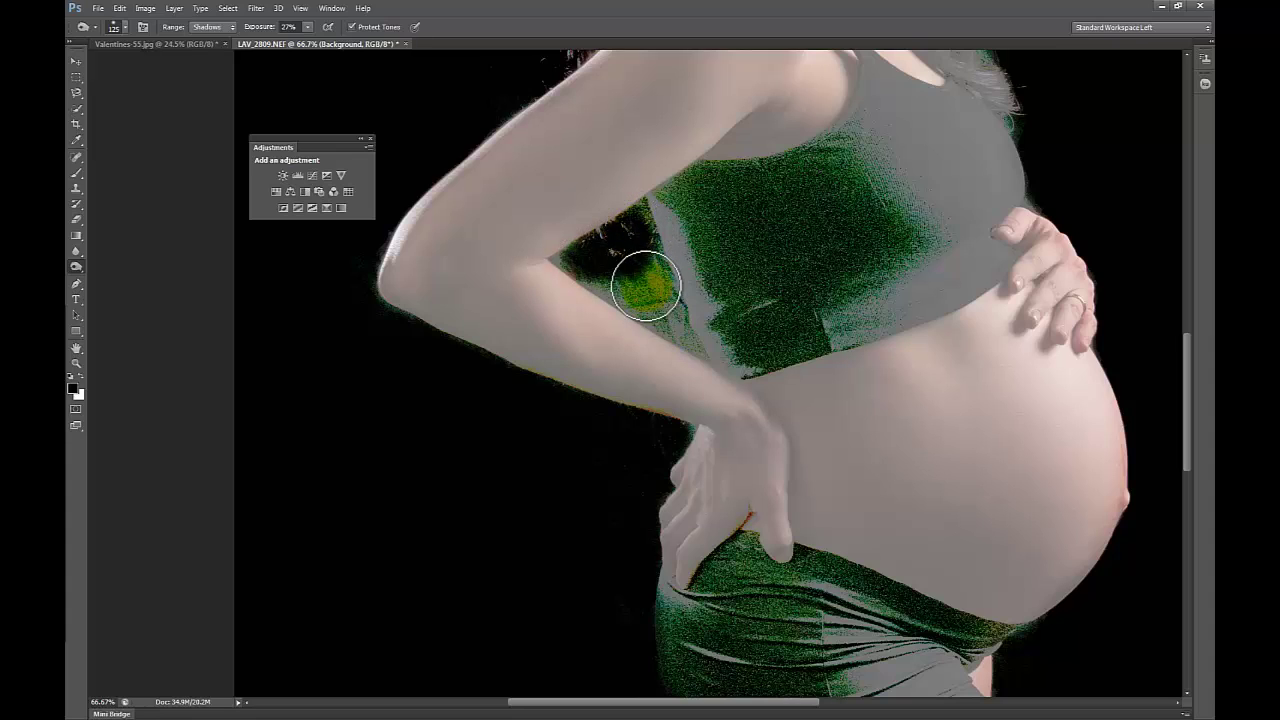
mouse_move(646, 285)
mouse_down()
mouse_move(697, 343)
mouse_move(680, 330)
mouse_up()
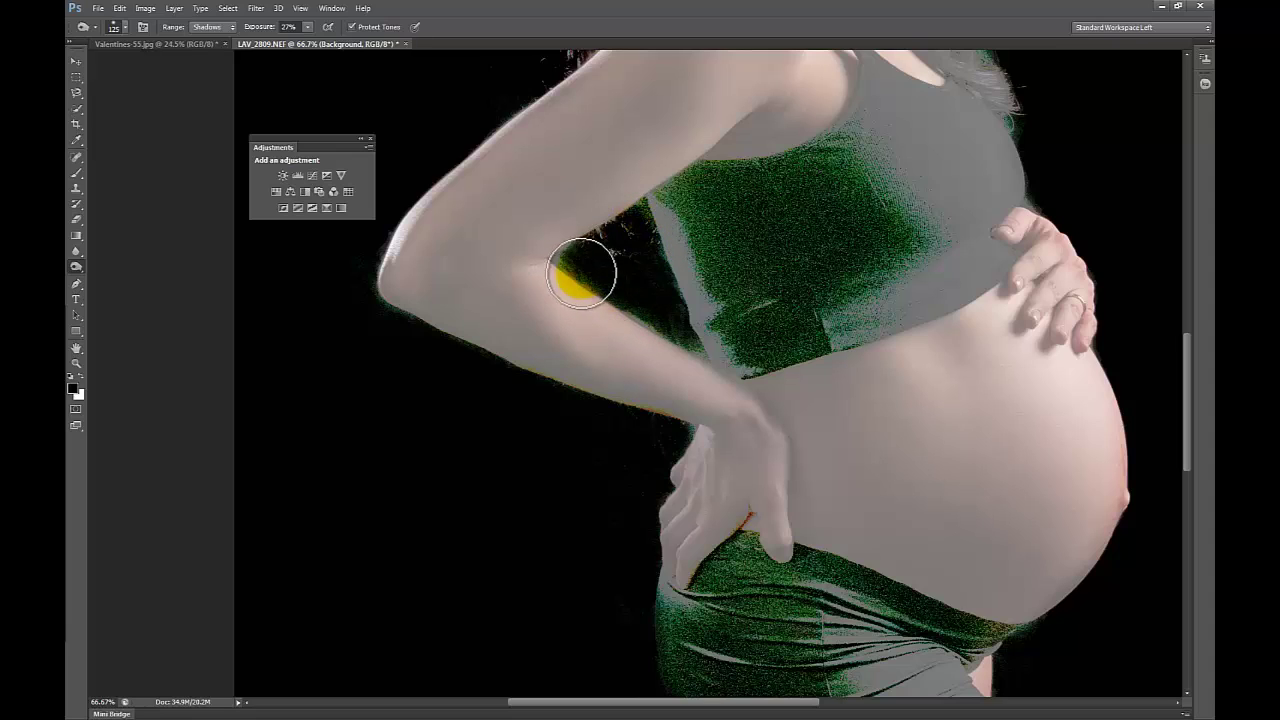
mouse_move(623, 294)
mouse_down()
mouse_move(691, 348)
mouse_move(672, 310)
mouse_up()
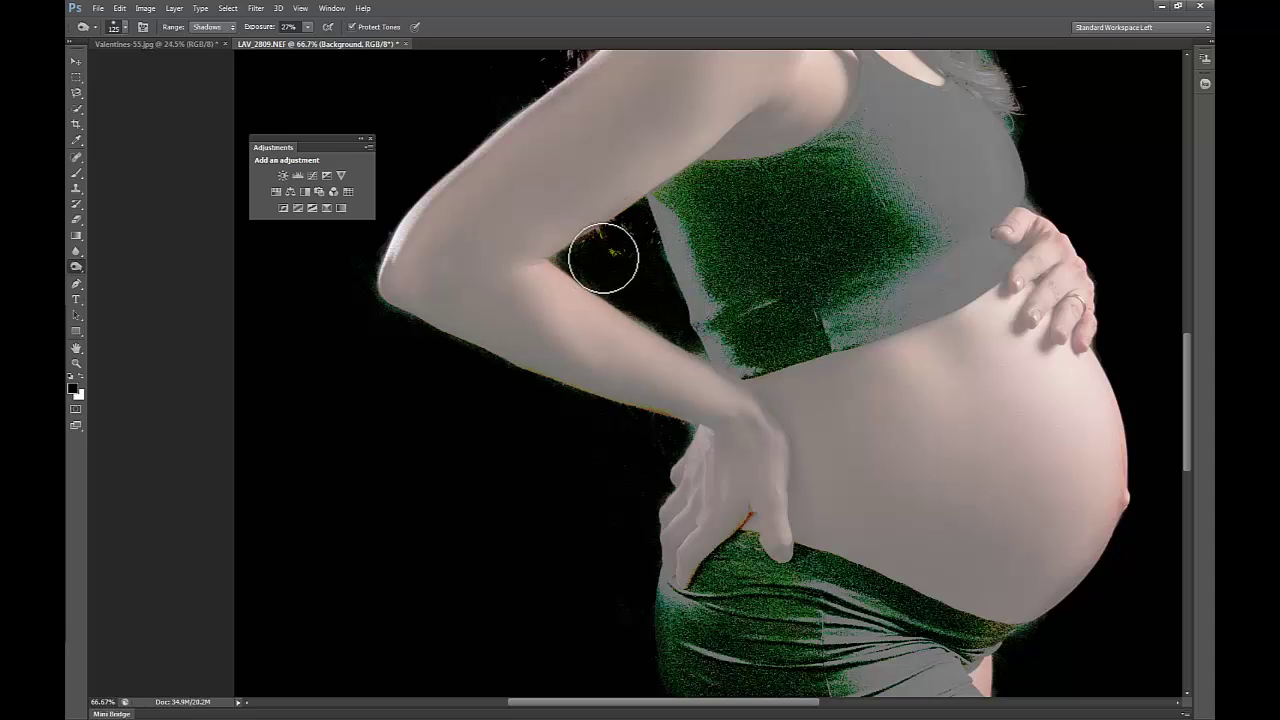
mouse_move(686, 331)
mouse_down()
mouse_move(702, 358)
mouse_move(680, 330)
mouse_up()
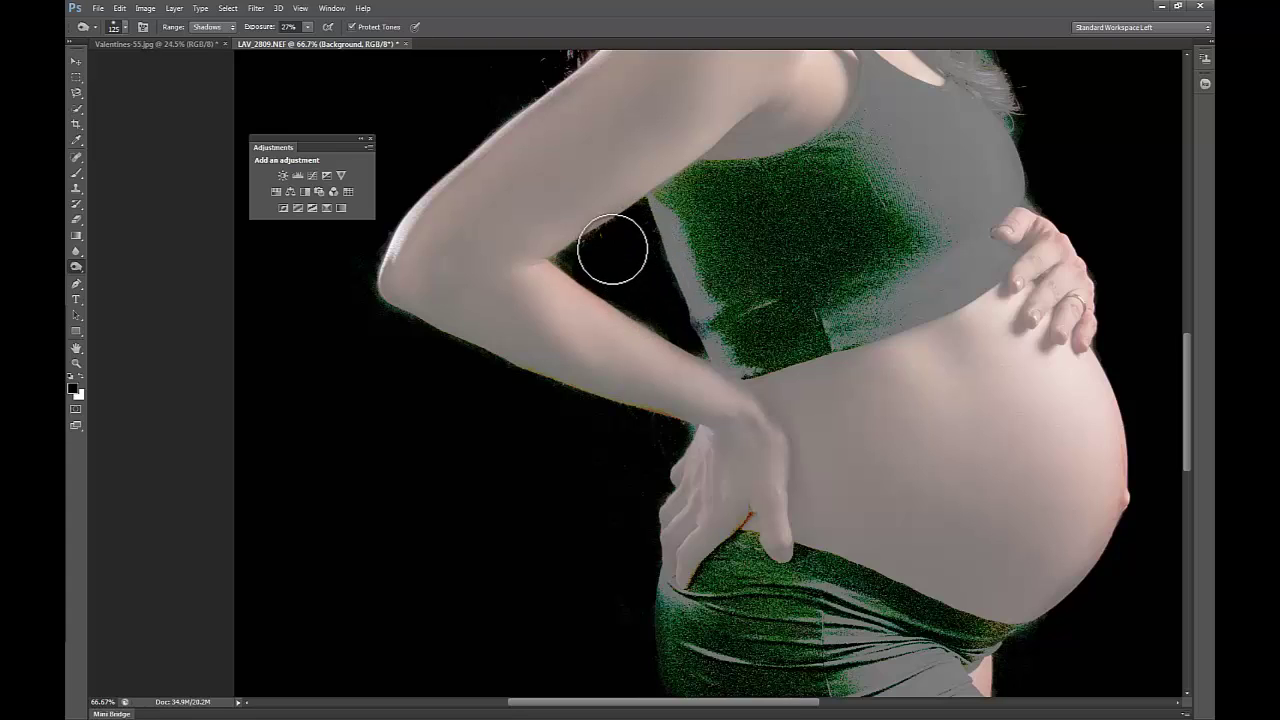
key(ctrl+z)
drag(598, 252, 612, 246)
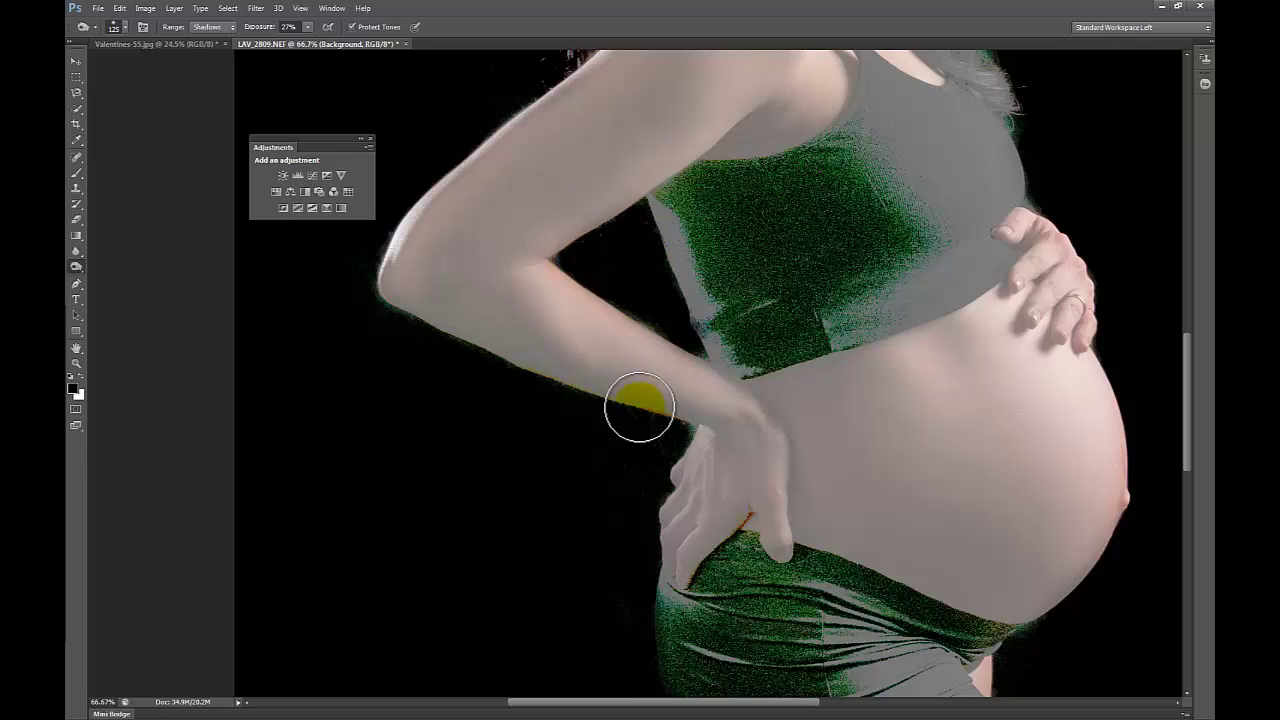
Step: Burn the backdrop along the underside of the forearm and behind the hand and hip
mouse_move(664, 434)
mouse_down()
mouse_move(680, 429)
mouse_move(583, 411)
mouse_move(433, 350)
mouse_move(369, 297)
mouse_move(394, 234)
mouse_move(474, 354)
mouse_move(583, 416)
mouse_up()
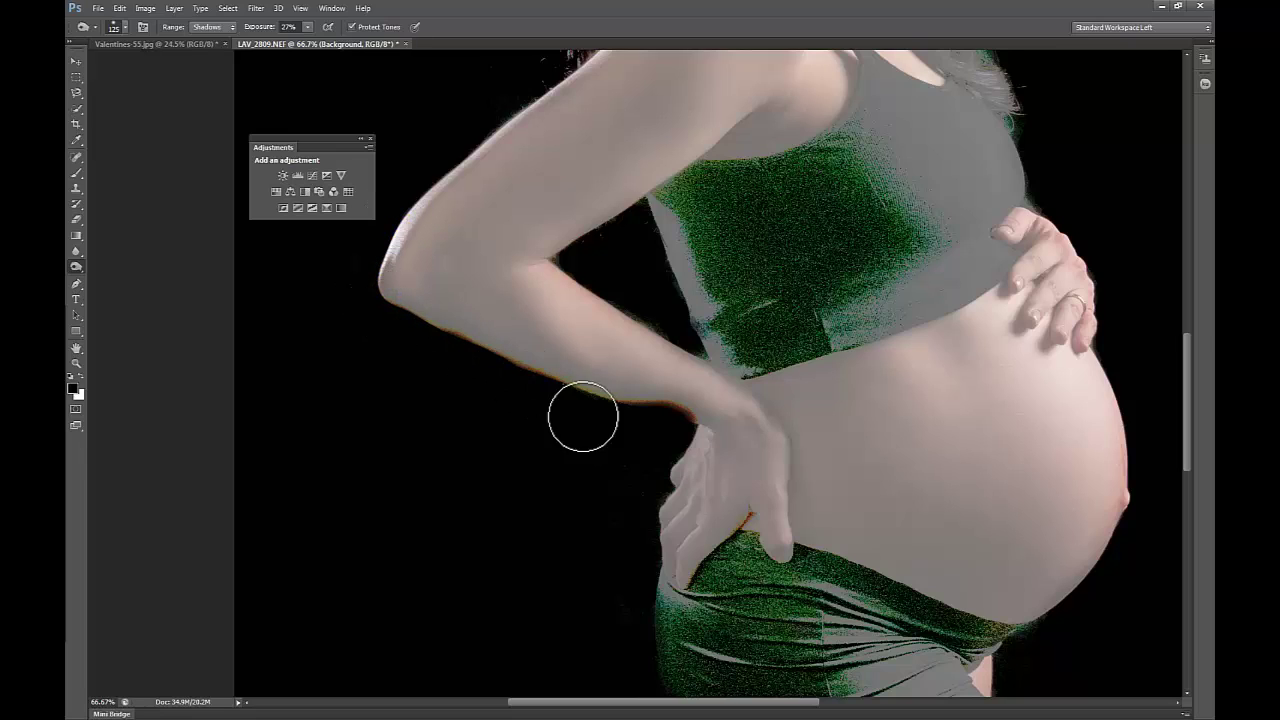
mouse_move(612, 615)
mouse_down()
mouse_move(680, 447)
mouse_move(676, 352)
mouse_move(656, 306)
mouse_move(699, 360)
mouse_move(645, 258)
mouse_move(643, 213)
mouse_move(561, 258)
mouse_move(644, 330)
mouse_move(659, 330)
mouse_move(666, 291)
mouse_up()
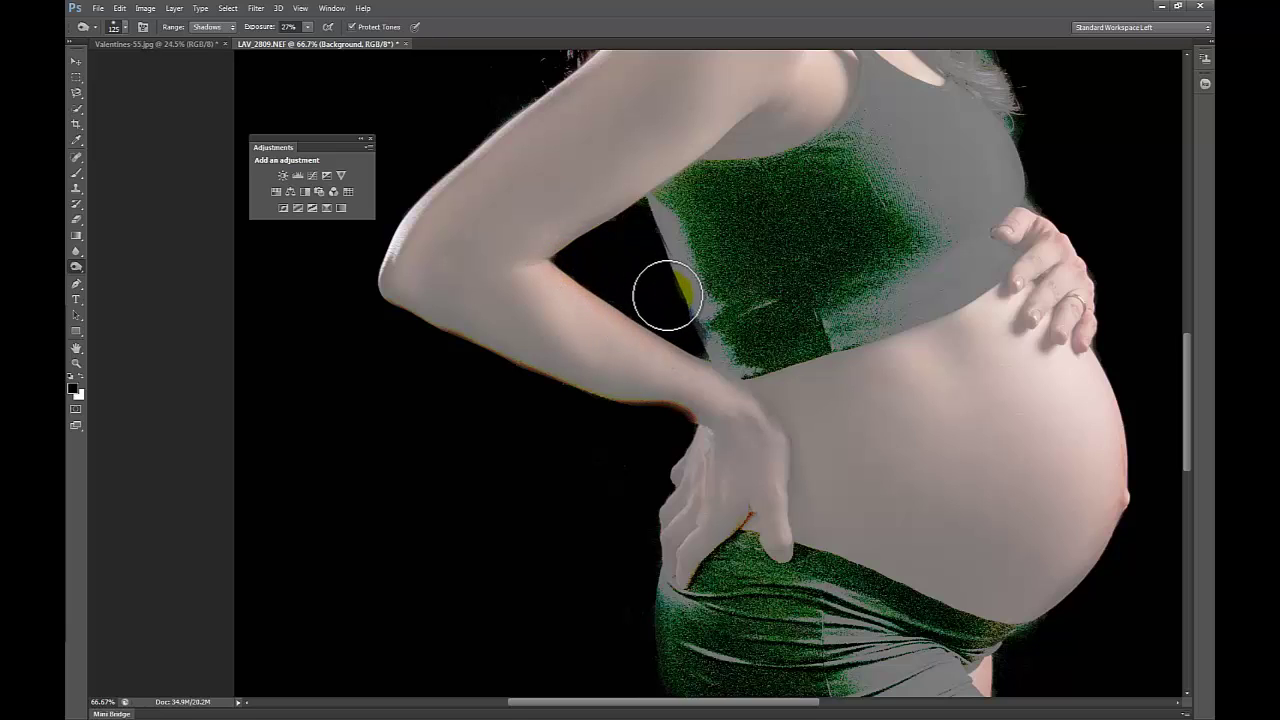
click(463, 305)
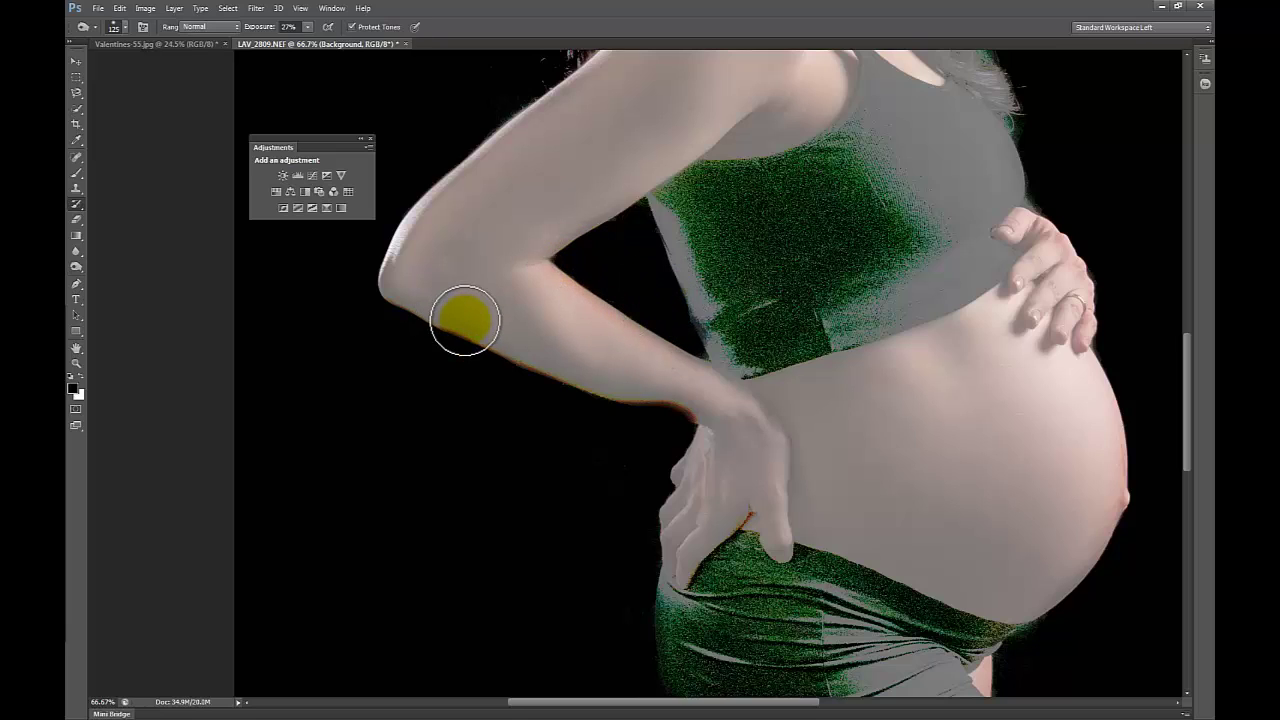
Step: With a smaller History Brush, restore the over-burned underside of the forearm from the wrist to the elbow
key(y)
click(99, 207)
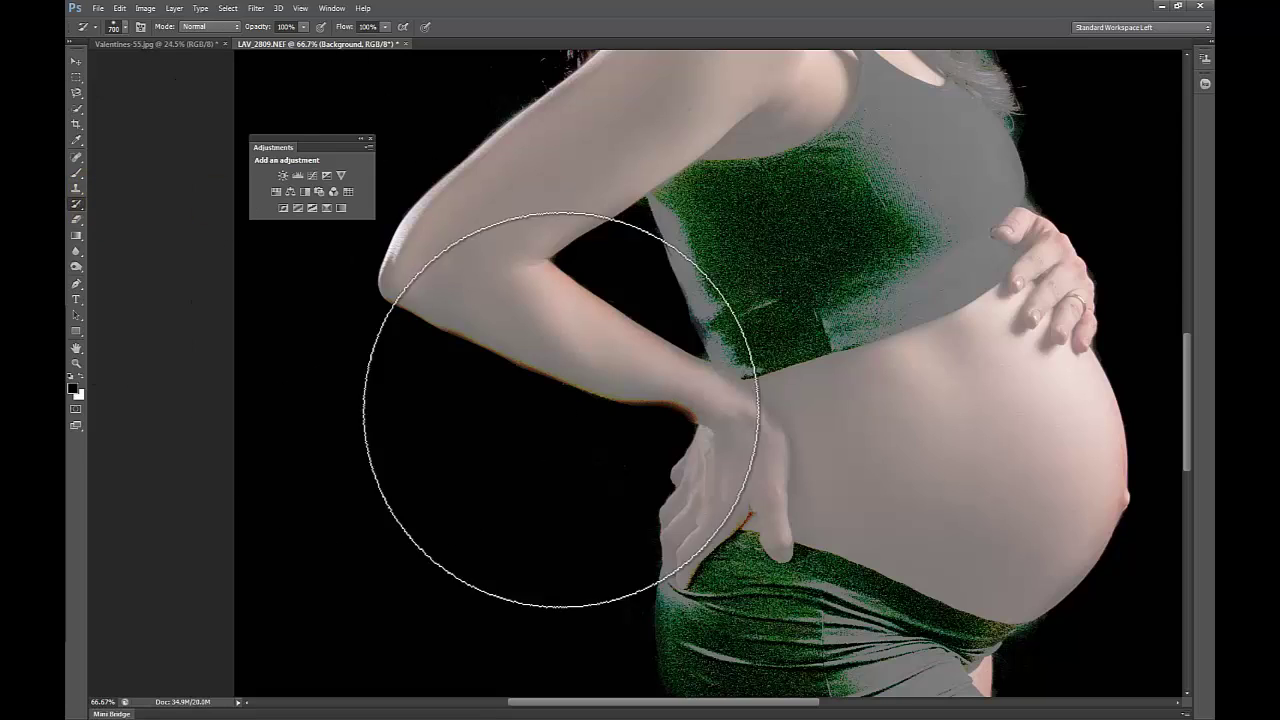
drag(640, 380, 651, 383)
key(bracketleft)
key(bracketleft)
key(bracketleft)
key(bracketleft)
key(bracketleft)
key(bracketleft)
key(bracketleft)
key(bracketleft)
key(bracketleft)
key(bracketleft)
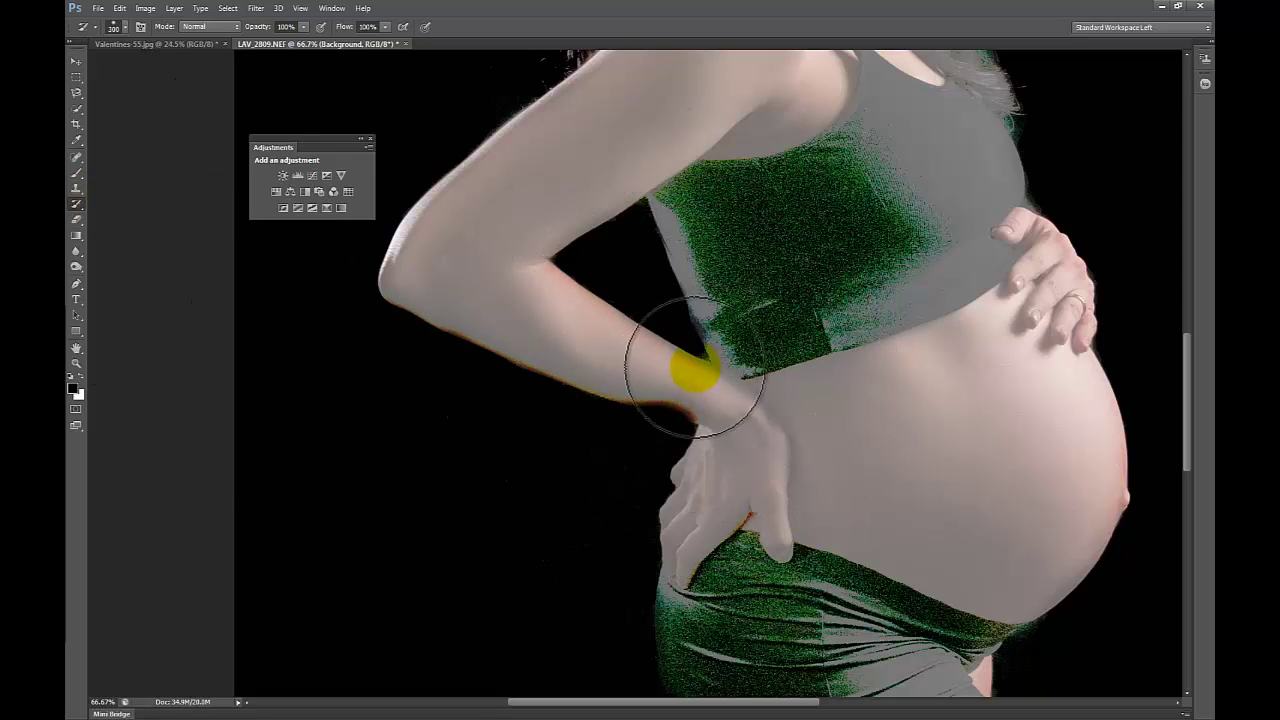
drag(695, 402, 449, 305)
mouse_move(719, 322)
mouse_down()
mouse_move(753, 496)
mouse_move(682, 571)
mouse_move(705, 471)
mouse_move(696, 388)
mouse_move(528, 350)
mouse_move(625, 373)
mouse_move(664, 417)
mouse_move(630, 405)
mouse_move(701, 394)
mouse_up()
Step: Zoom in on the forearm's lower edge and burn the greenish fringe near its middle with a 40 px brush
key(z)
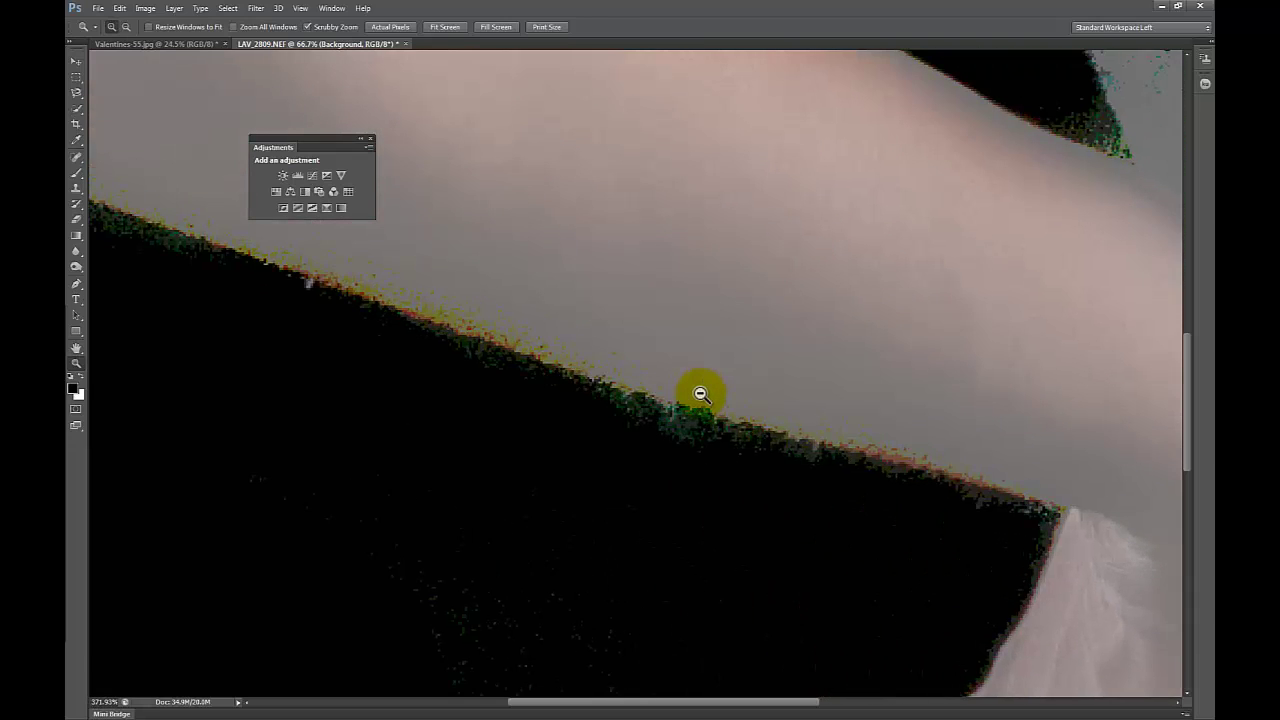
key(o)
key(bracketleft)
key(bracketleft)
key(bracketleft)
key(bracketleft)
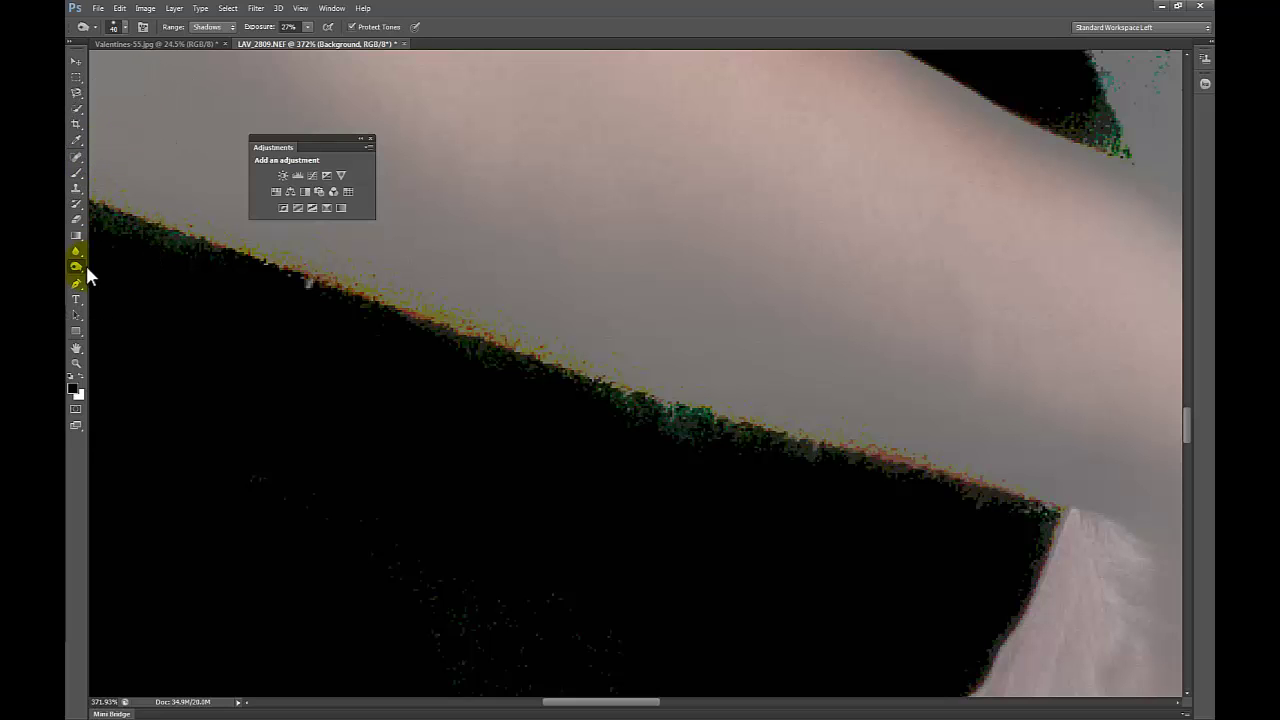
mouse_move(729, 446)
mouse_down()
mouse_move(590, 438)
mouse_move(635, 438)
mouse_up()
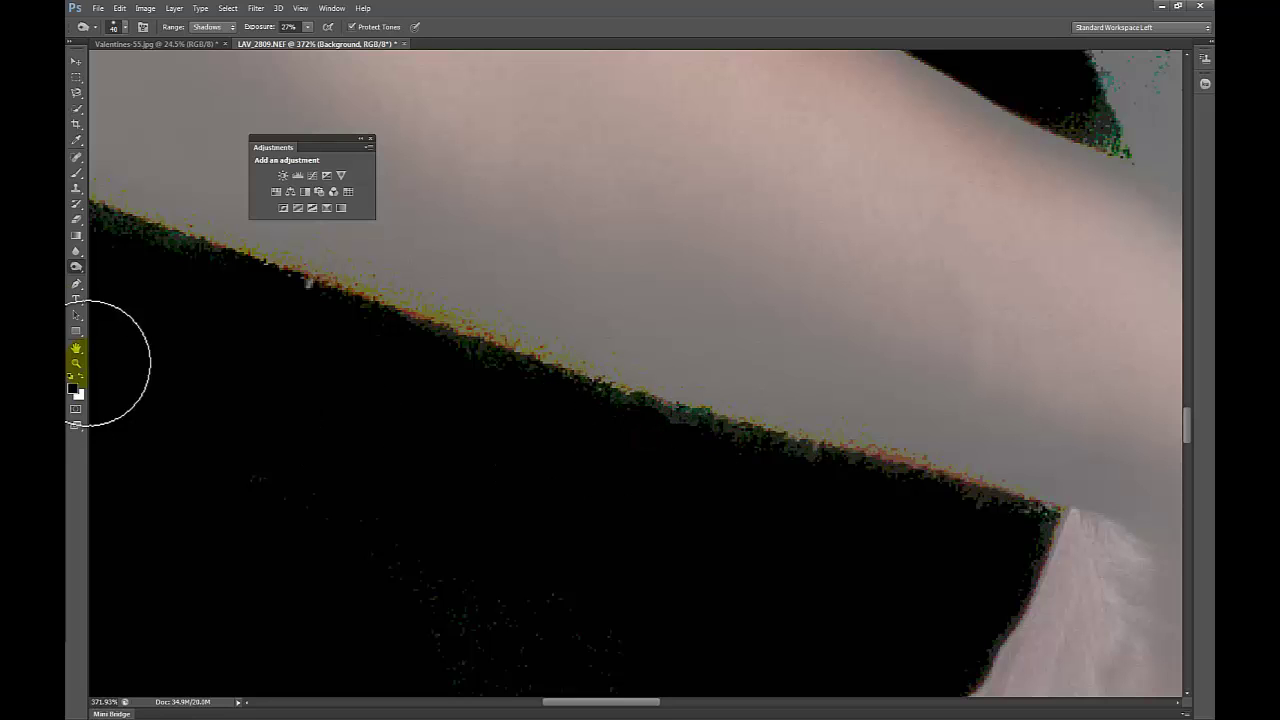
Step: Reselect the Burn tool and darken the fringe along the forearm's lower edge and the specks in the backdrop beneath it
click(78, 270)
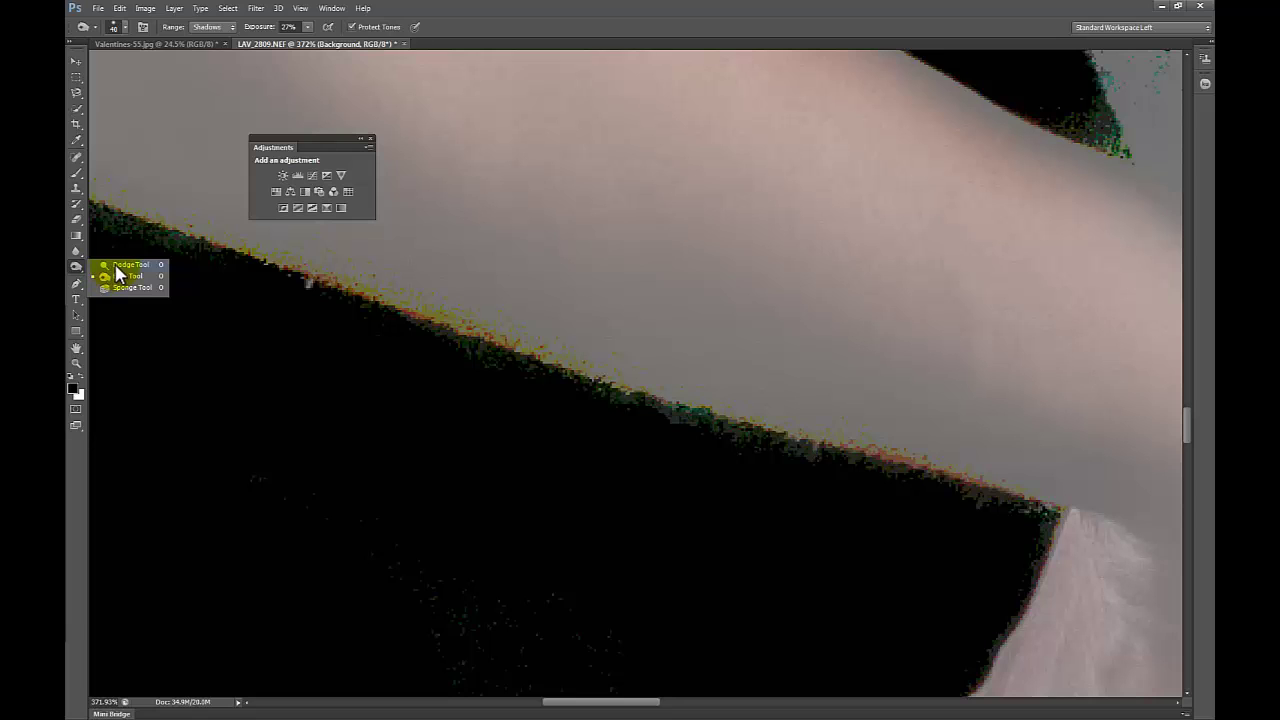
click(120, 277)
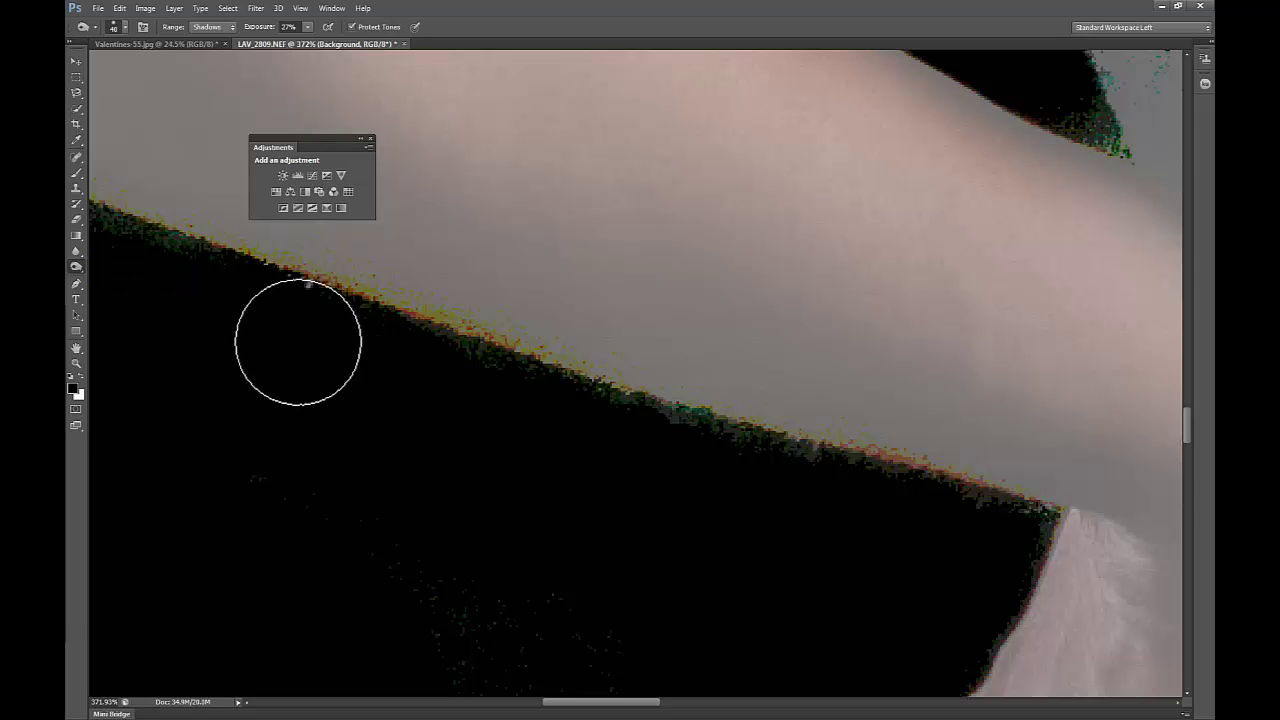
click(790, 477)
mouse_move(752, 454)
mouse_down()
mouse_move(601, 429)
mouse_move(697, 445)
mouse_move(490, 386)
mouse_move(506, 383)
mouse_move(137, 246)
mouse_up()
mouse_move(408, 629)
mouse_down()
mouse_move(662, 657)
mouse_move(570, 660)
mouse_move(642, 604)
mouse_move(341, 591)
mouse_move(246, 545)
mouse_move(286, 488)
mouse_move(370, 540)
mouse_move(300, 505)
mouse_up()
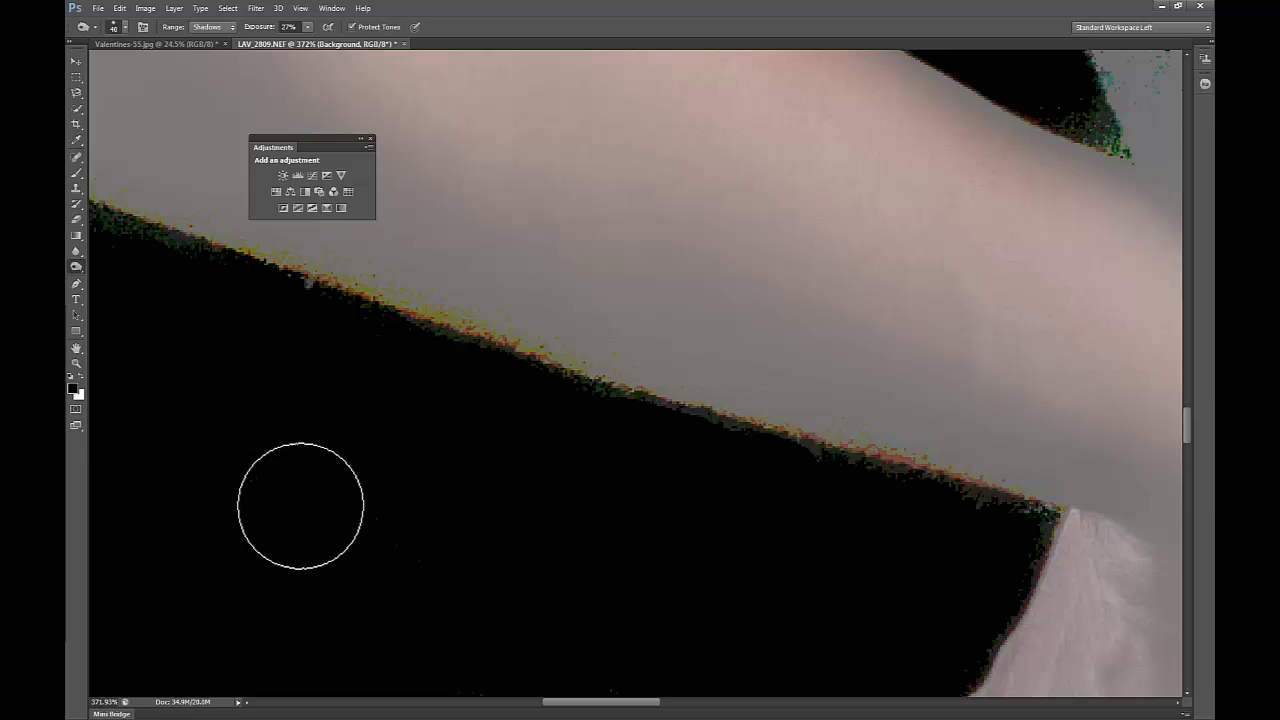
drag(991, 523, 954, 517)
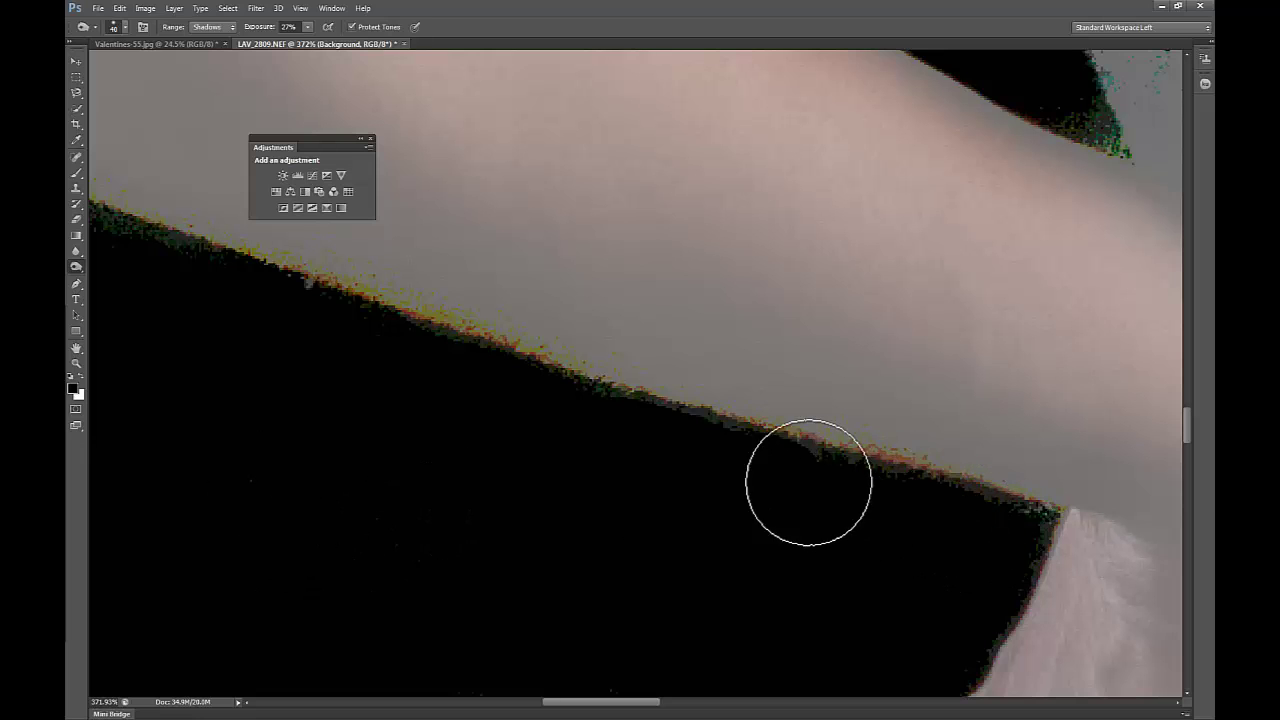
Step: Burn the greenish fringe along the forearm's lower edge farther toward the elbow with the 40 px brush at 27% exposure
drag(566, 520, 840, 606)
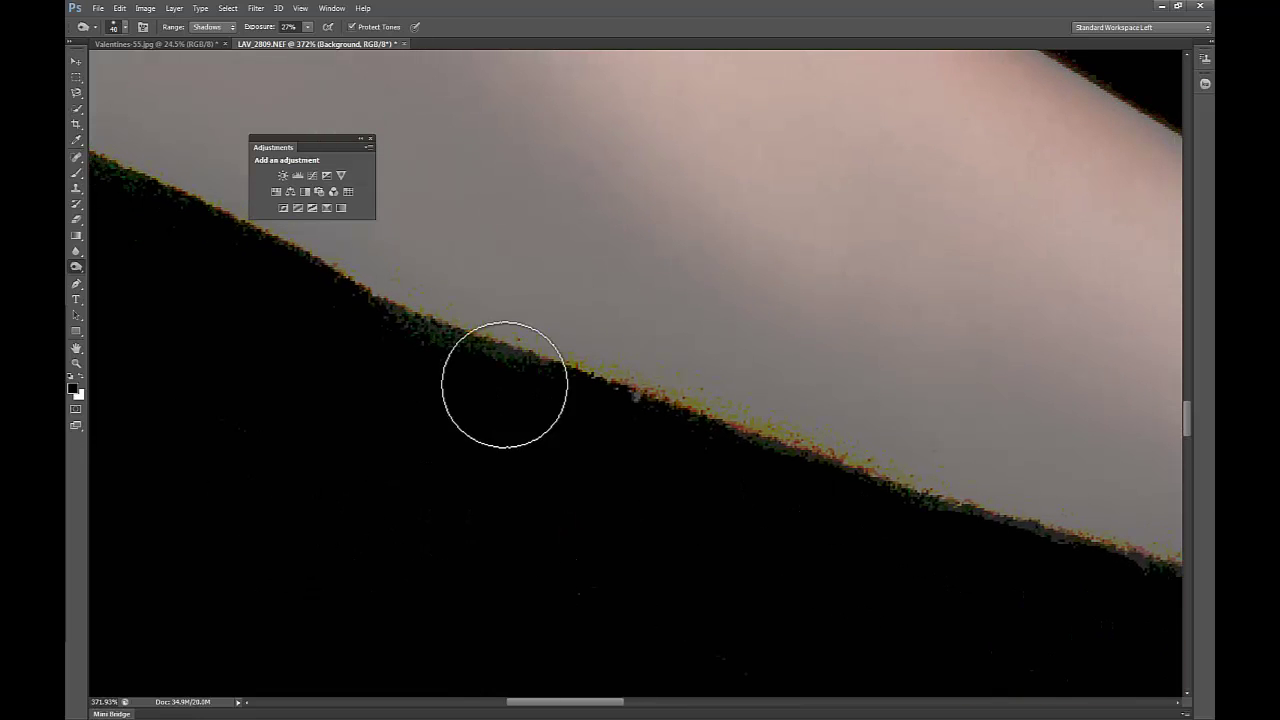
drag(506, 386, 354, 317)
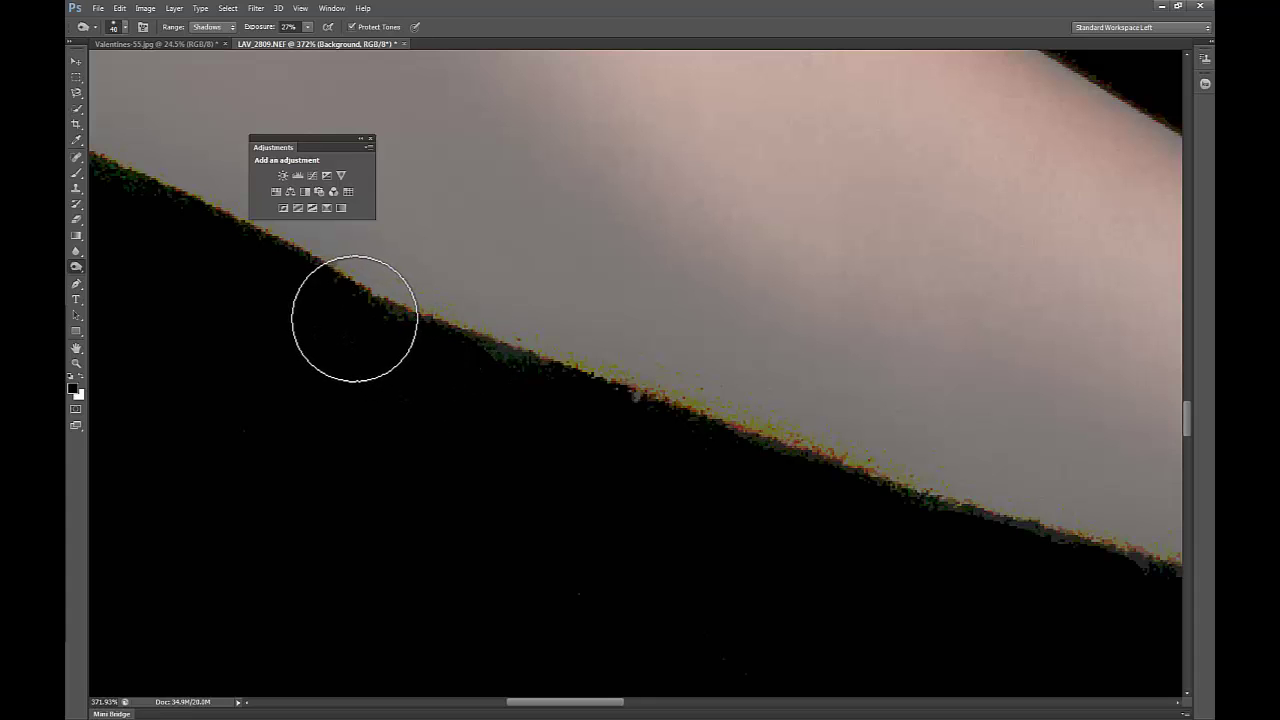
drag(477, 380, 537, 400)
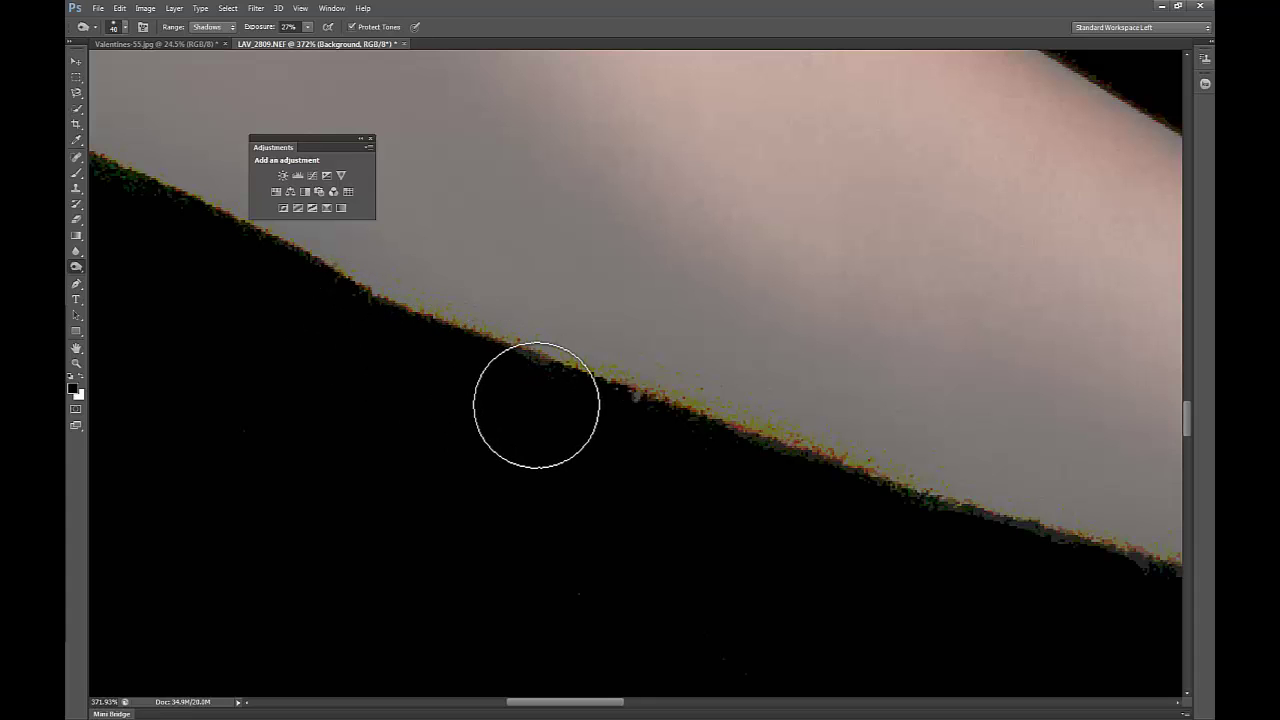
Step: Delete the Levels 1 adjustment layer that brightens the image, leaving only the Background layer
key(ctrl+0)
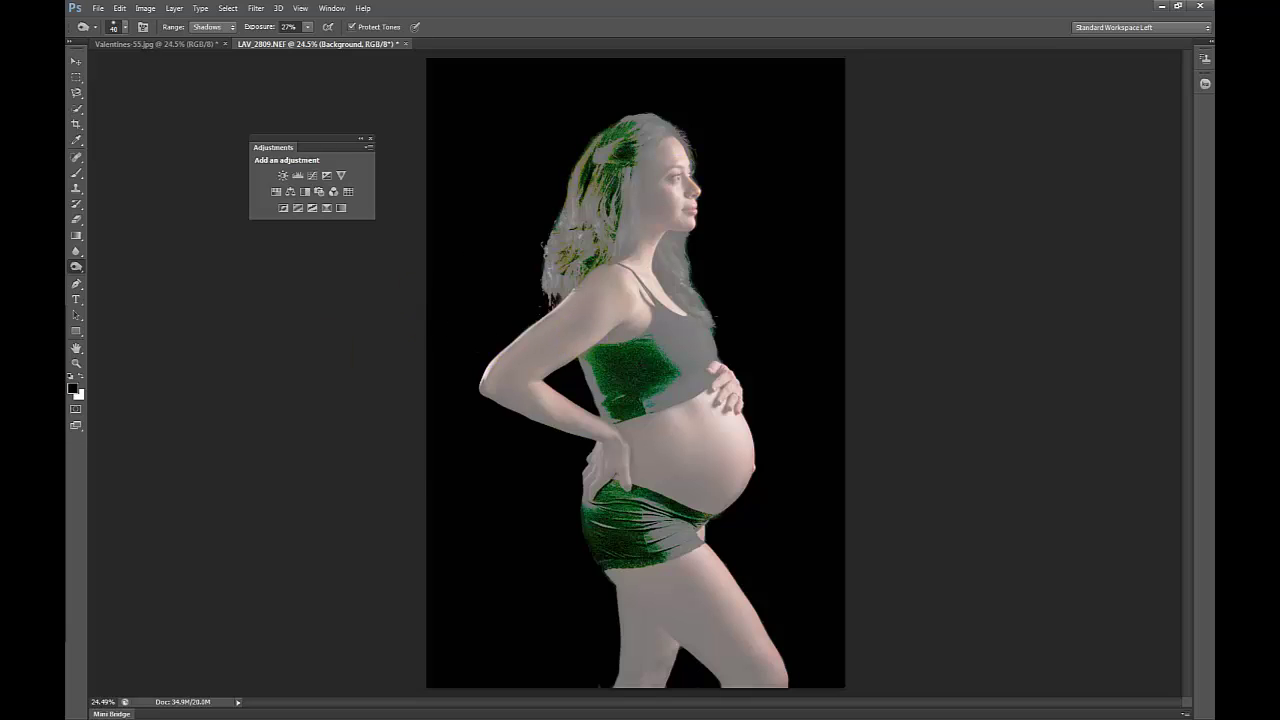
click(298, 176)
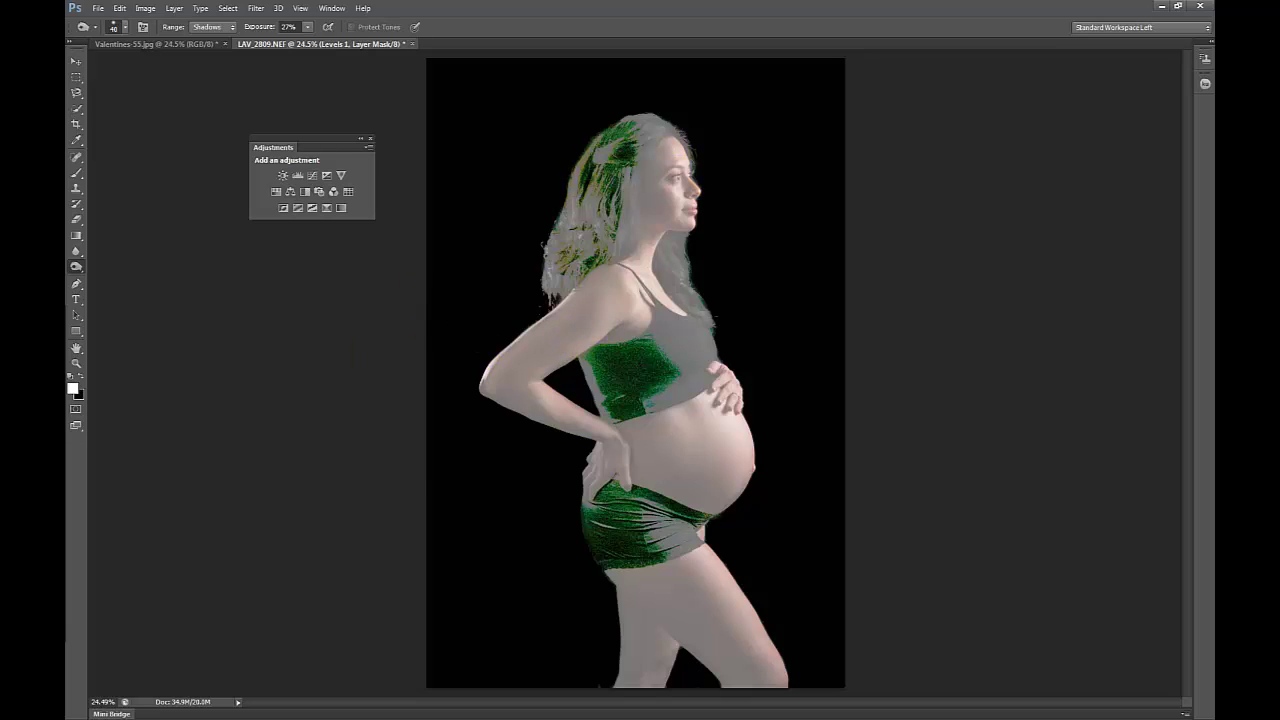
drag(66, 236, 690, 147)
drag(515, 223, 908, 453)
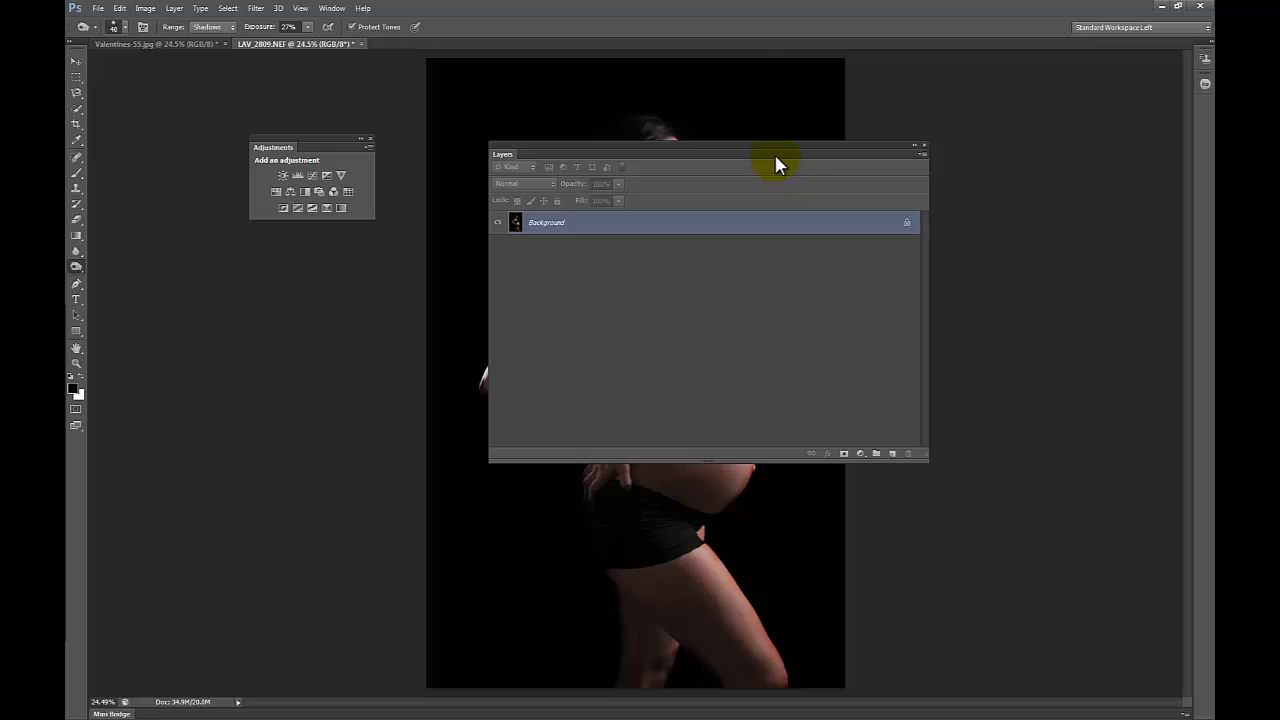
key(F7)
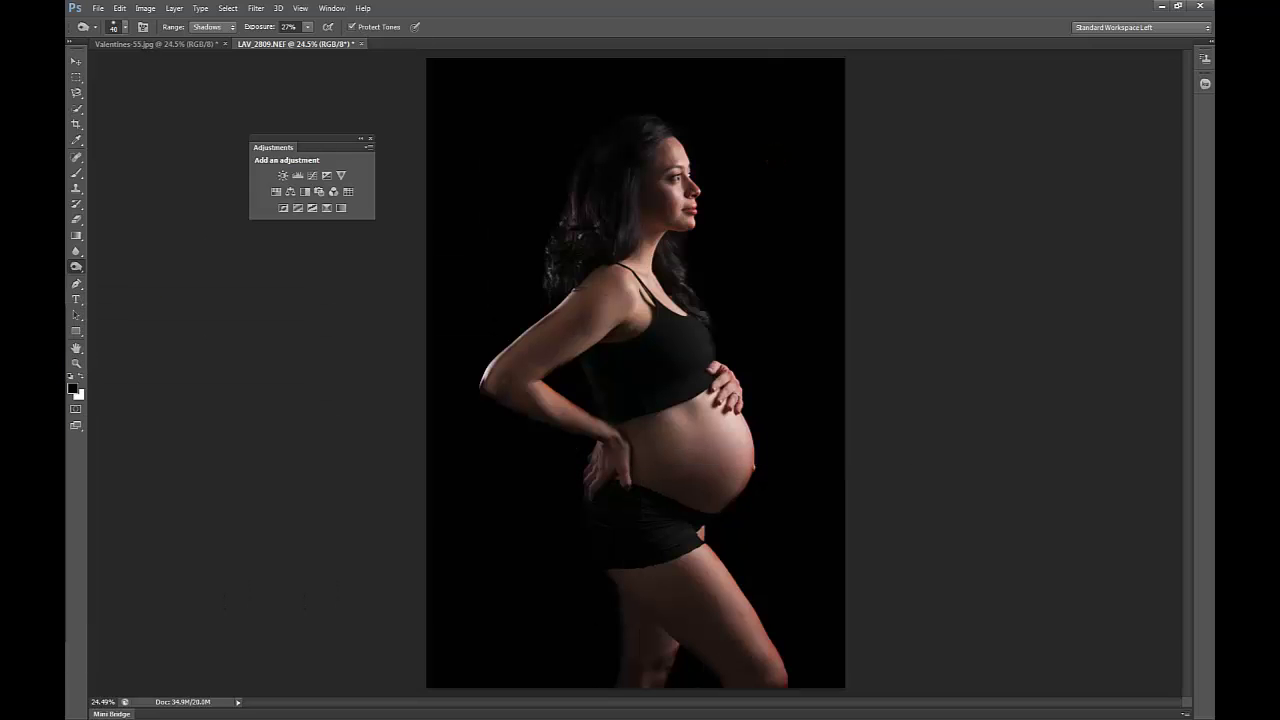
Step: Step back through the edit history to compare the original backdrop with the blackened one, and return to the latest state
drag(610, 292, 634, 299)
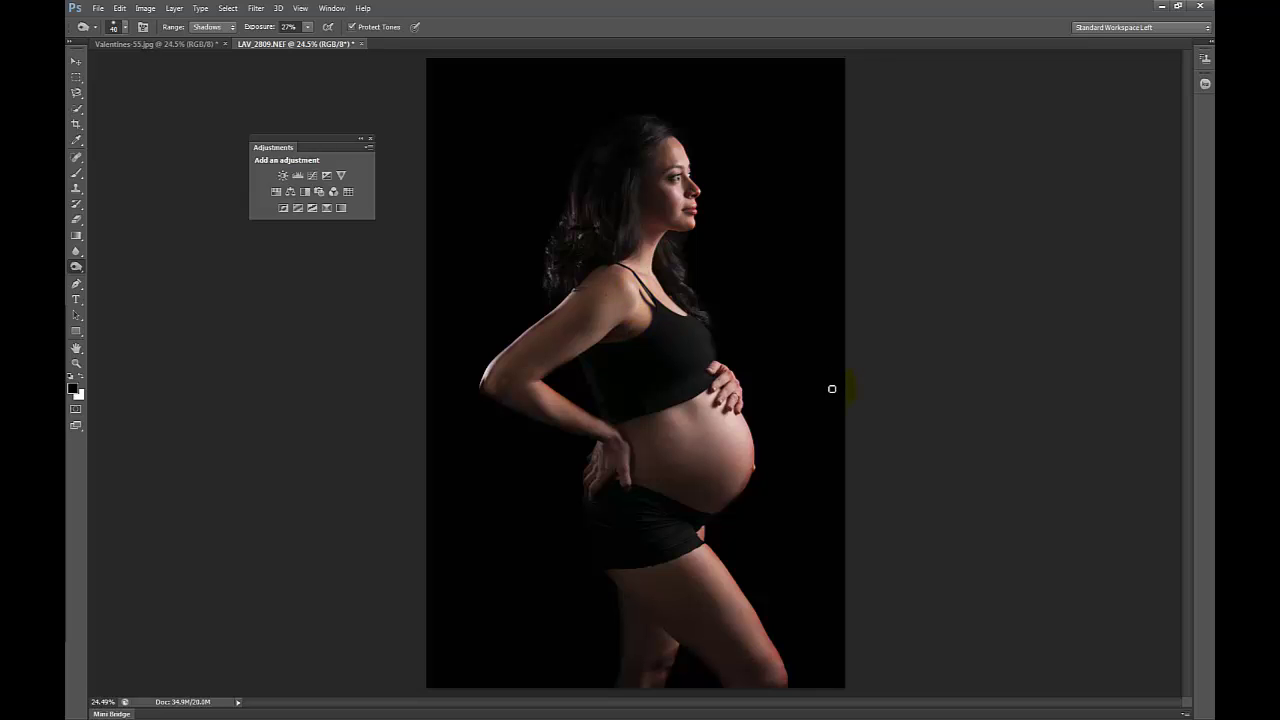
drag(700, 237, 680, 166)
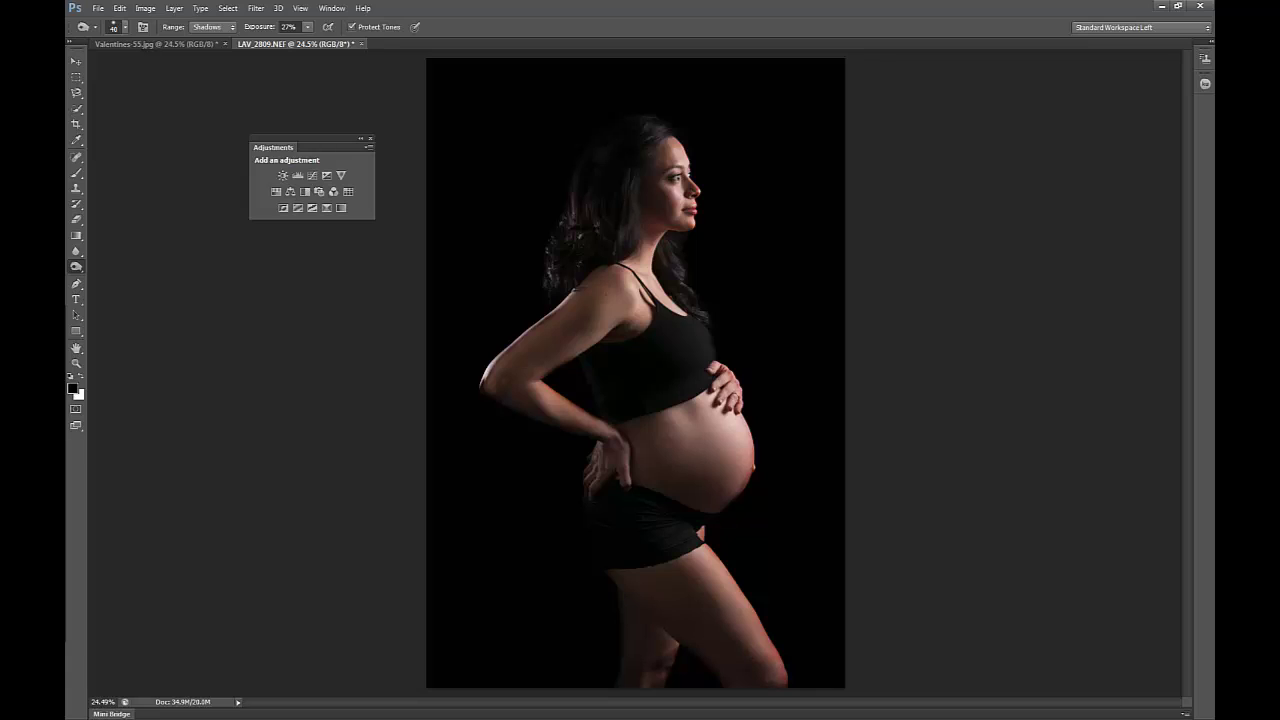
key(ctrl+alt+z)
key(ctrl+alt+z)
key(ctrl+alt+z)
key(ctrl+alt+z)
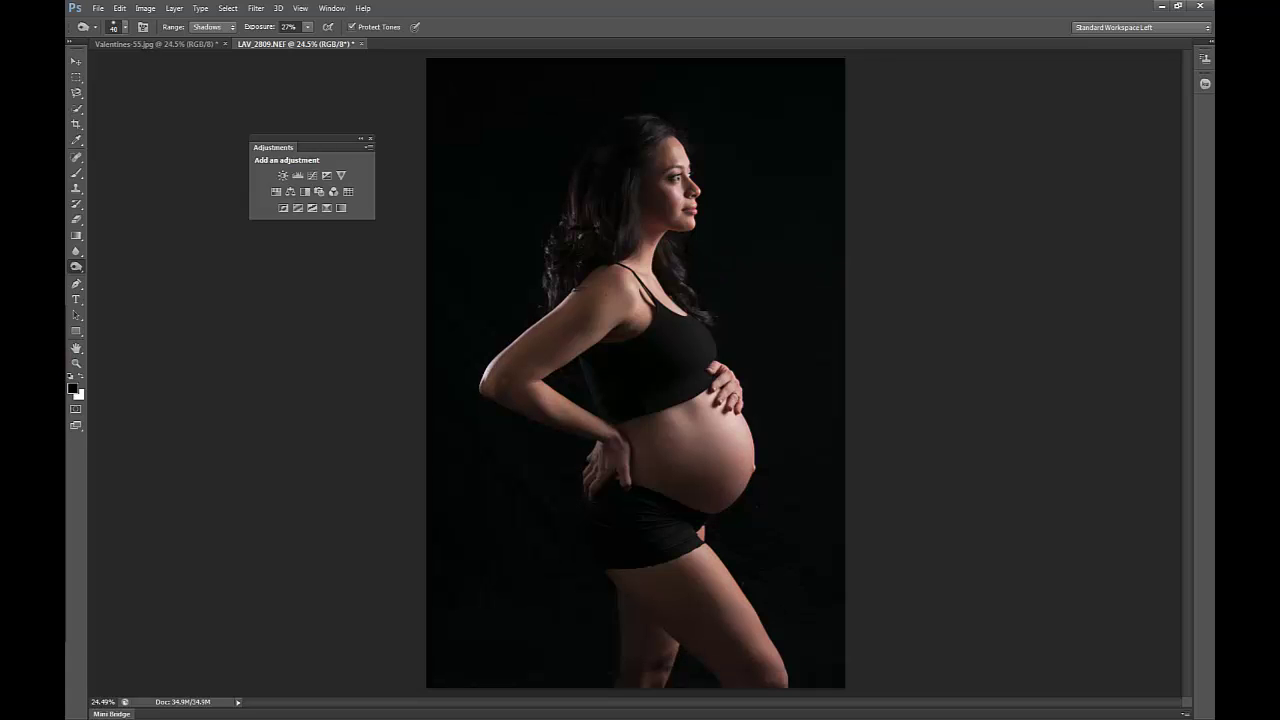
key(ctrl+shift+z)
key(ctrl+z)
key(ctrl+z)
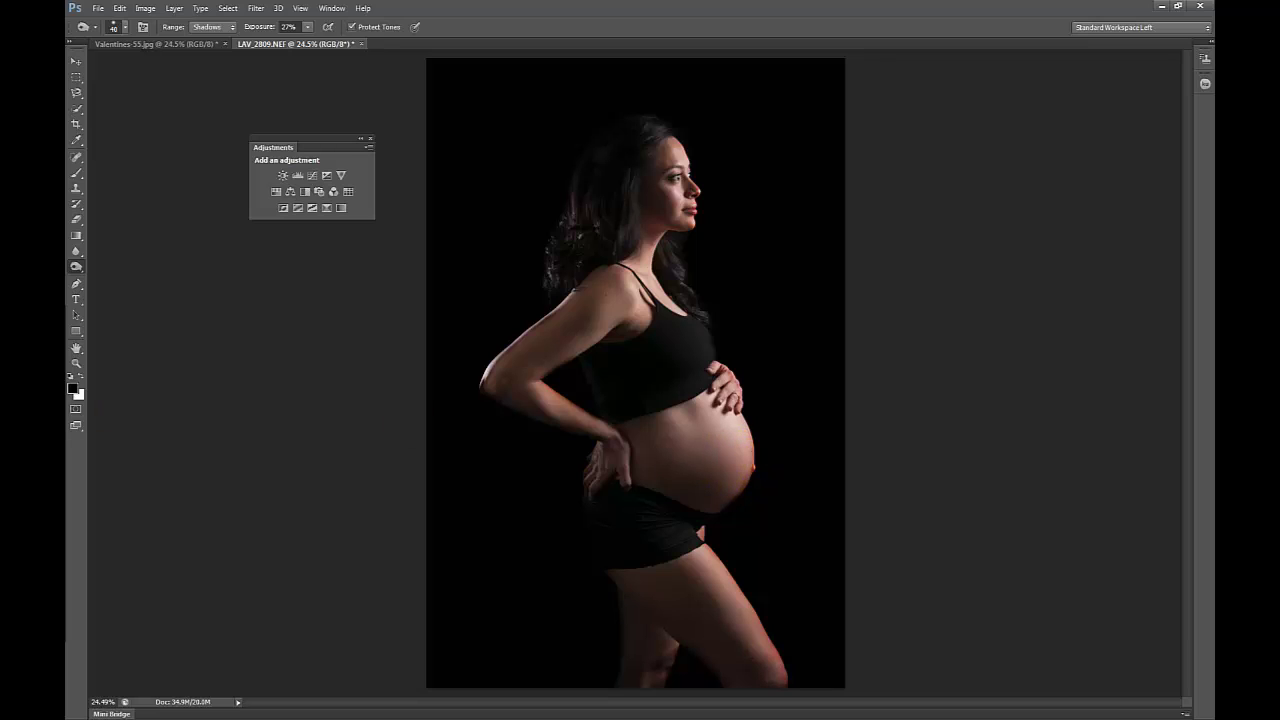
Step: Duplicate the Background layer as Background copy
drag(66, 150, 815, 182)
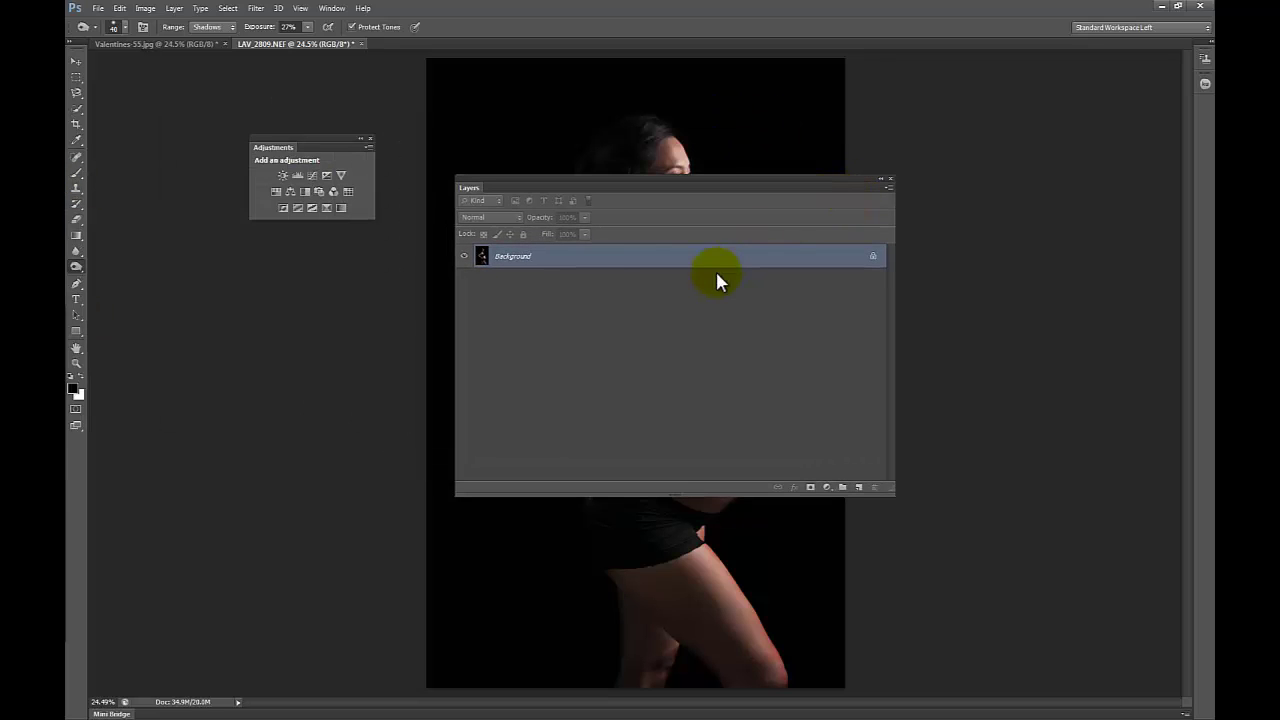
click(518, 258)
drag(521, 263, 861, 487)
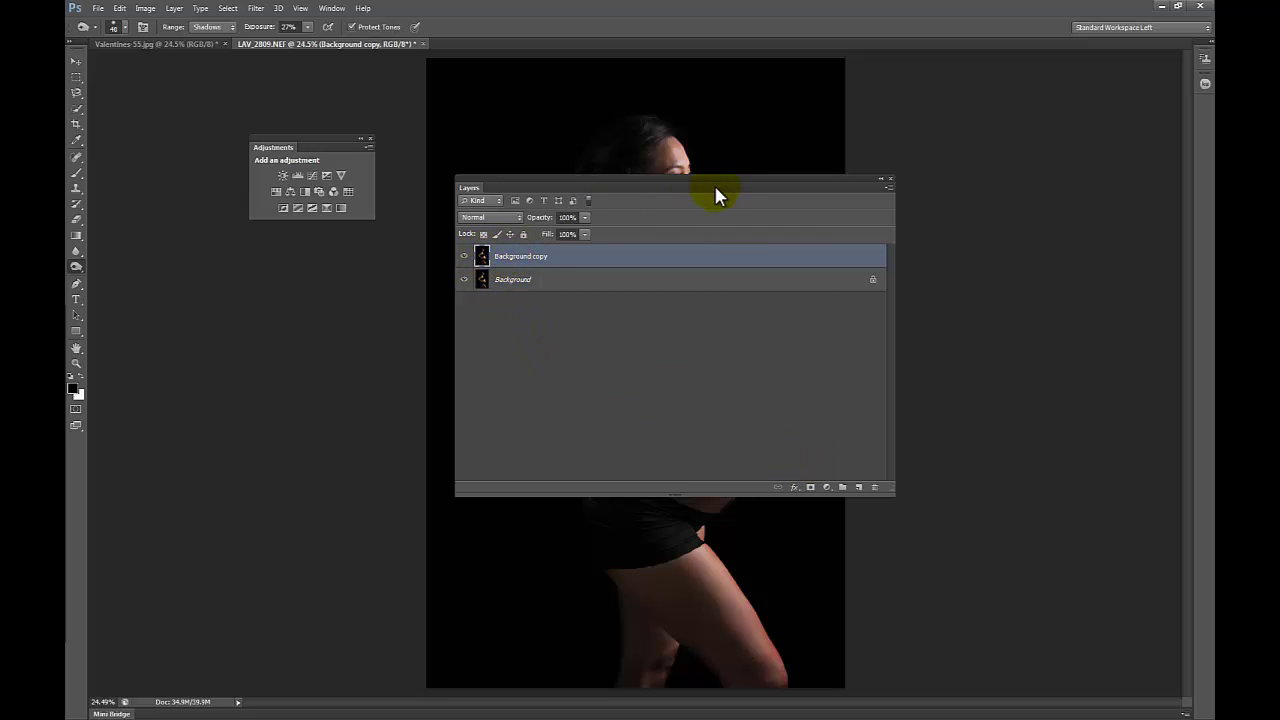
key(F7)
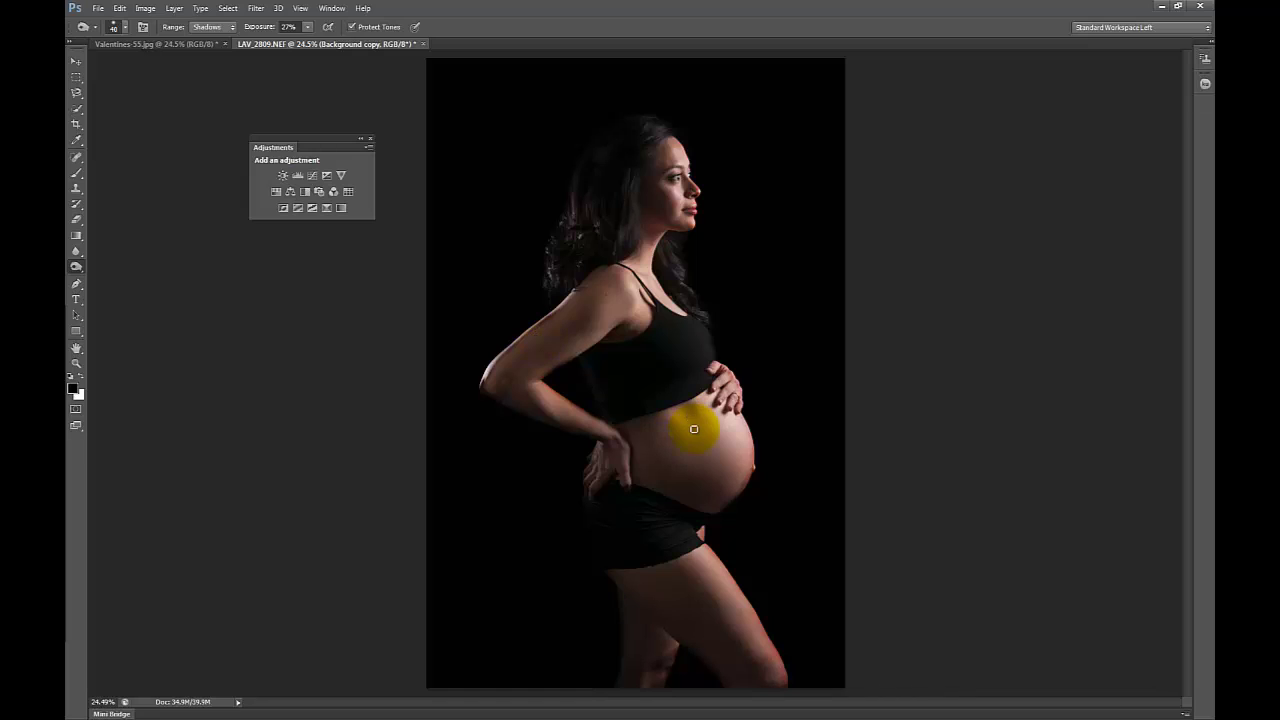
Step: With the History Brush at 100% opacity, touch up the belly's front edge and the chin on the Background copy layer
key(y)
mouse_move(747, 447)
mouse_down()
mouse_move(739, 485)
mouse_move(744, 455)
mouse_move(718, 493)
mouse_up()
click(680, 216)
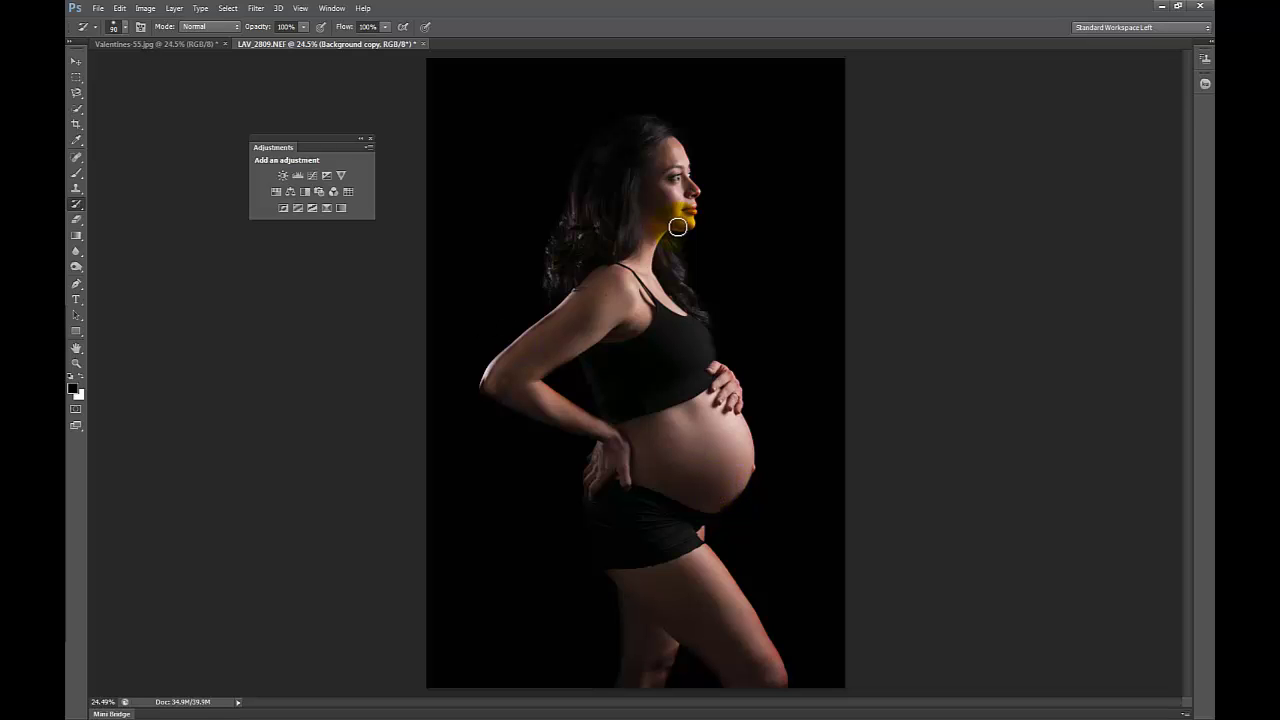